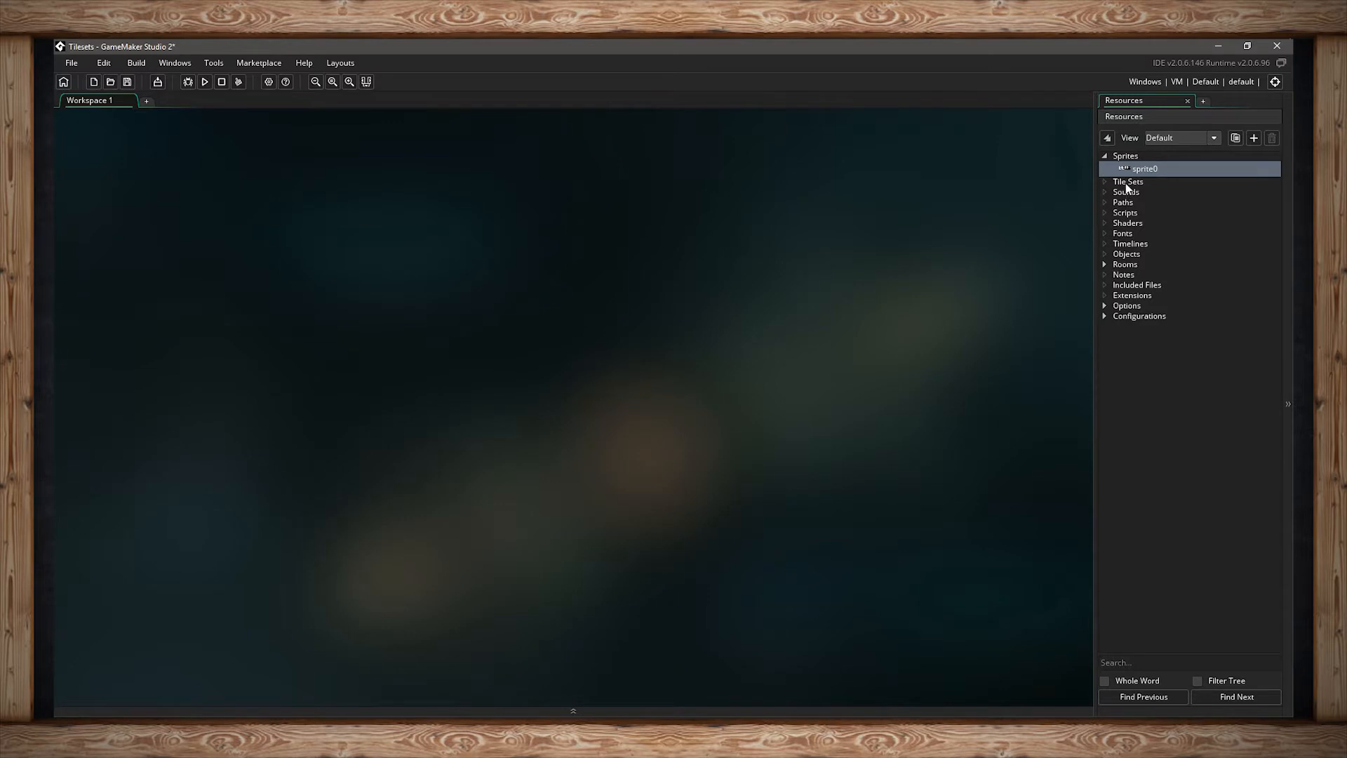
- Create a new tile set resource and close its automatically opened properties window
right_click(1126, 181)
left_click(1141, 188)
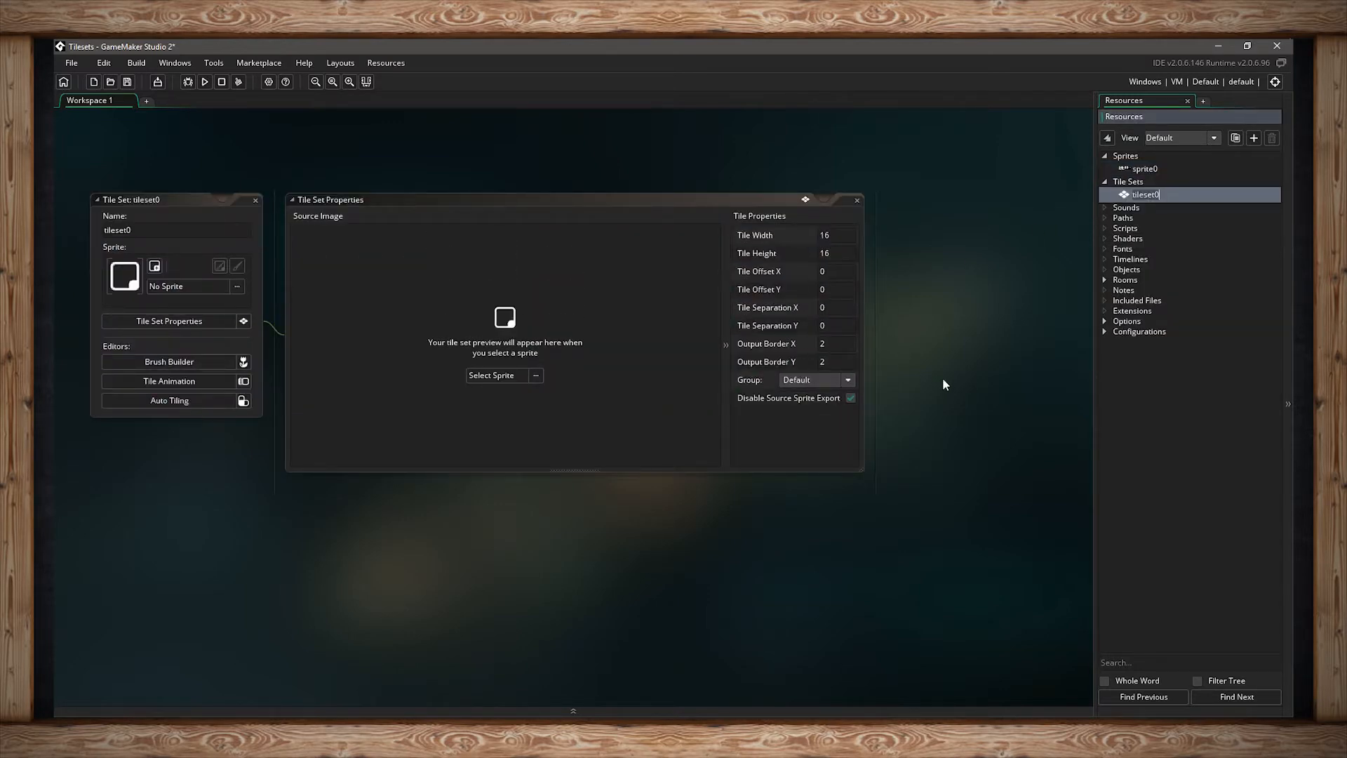
left_click(858, 200)
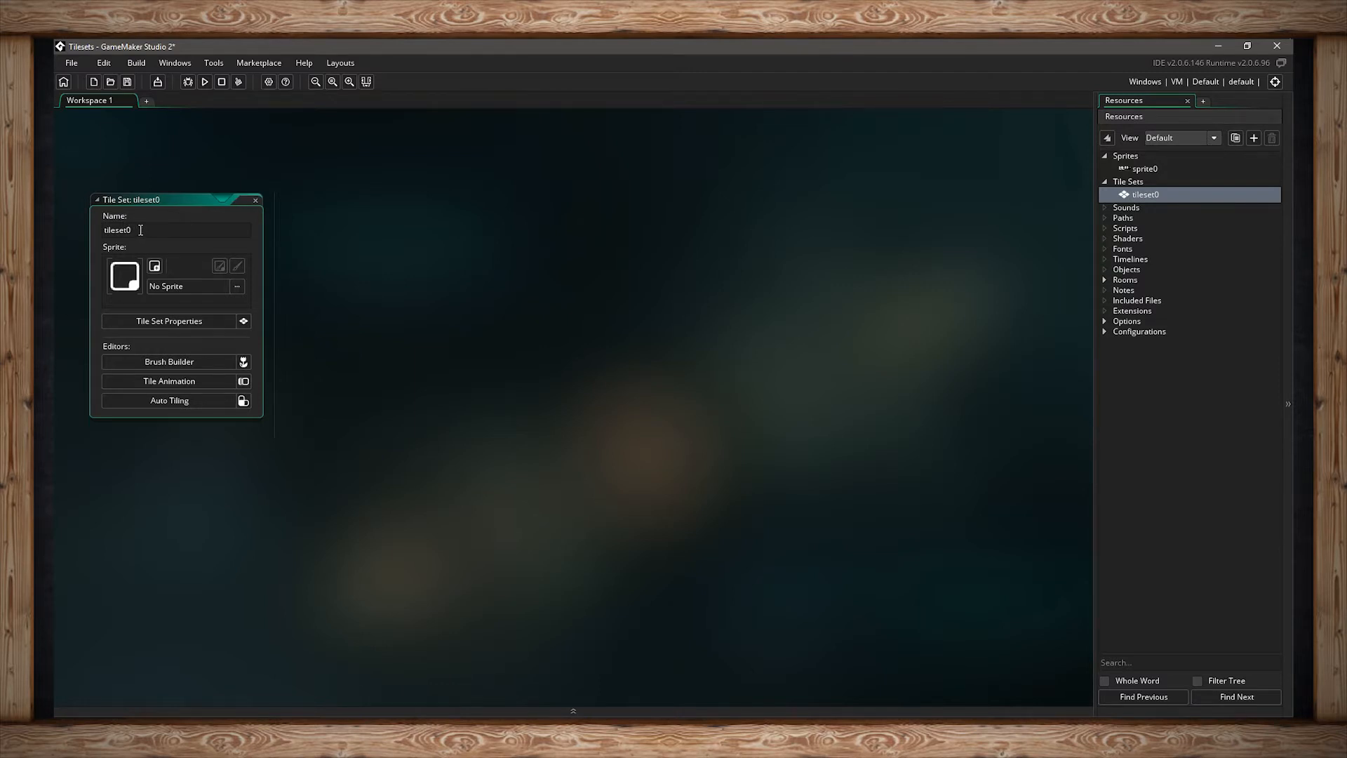
- Assign sprite0 as the tile set's source sprite, keeping the name tileset0
left_click_drag(135, 230, 94, 228)
left_click(171, 228)
left_click(180, 287)
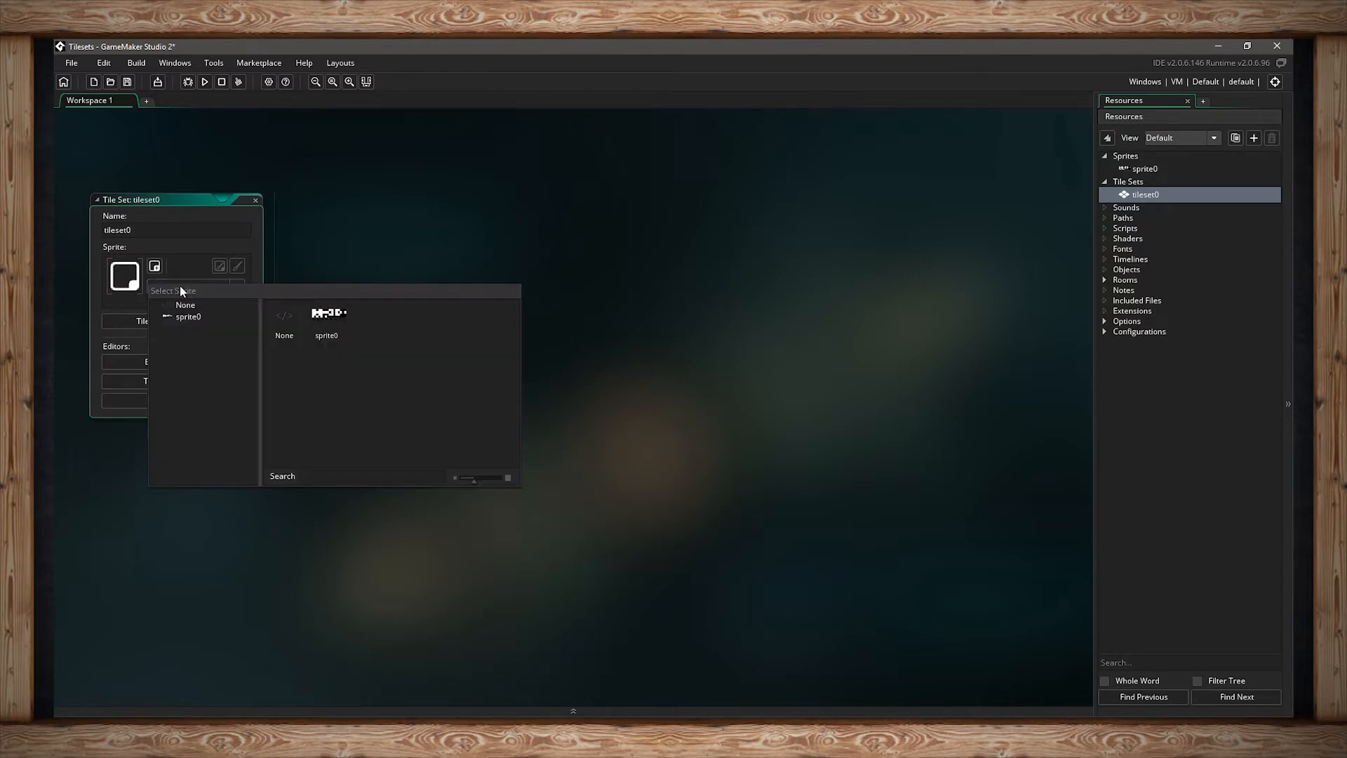
left_click(333, 326)
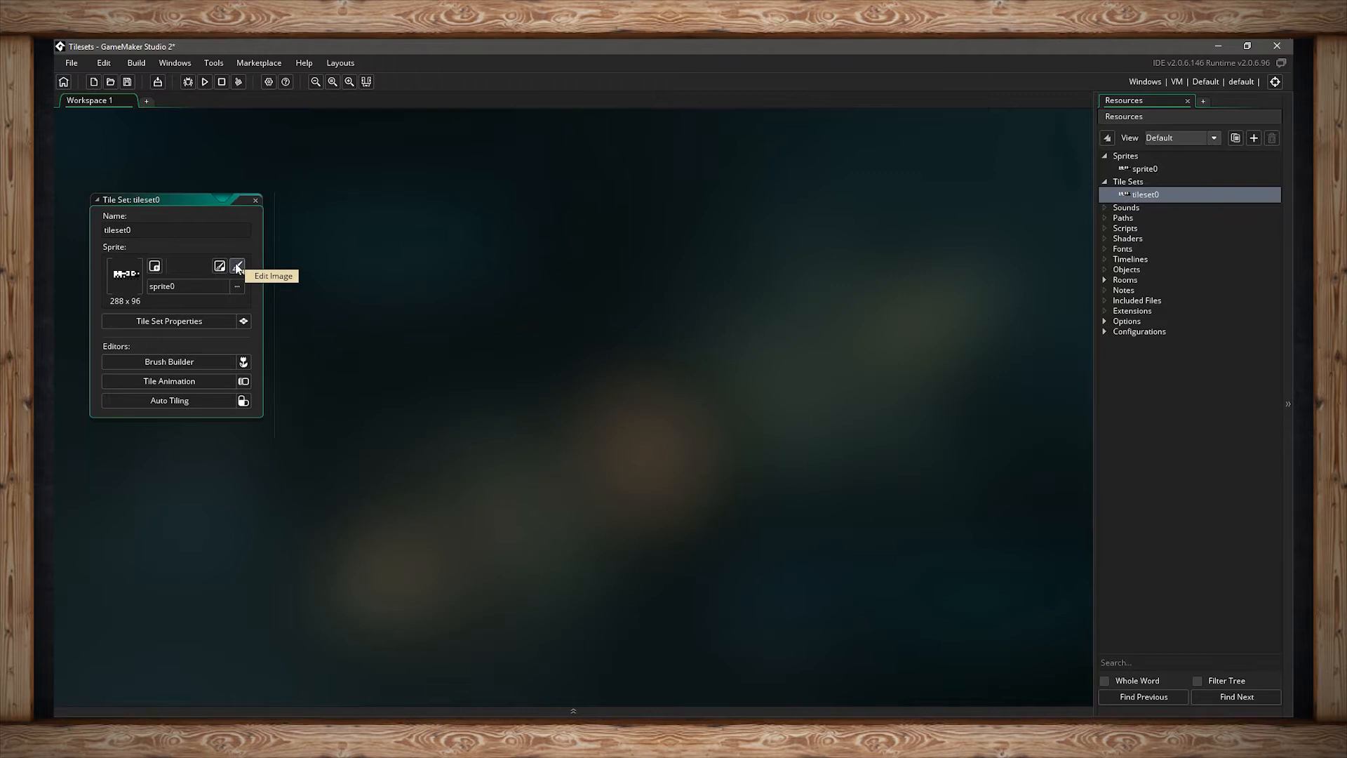
- Open the tile set's properties and set both the tile width and tile height to 32
left_click(151, 327)
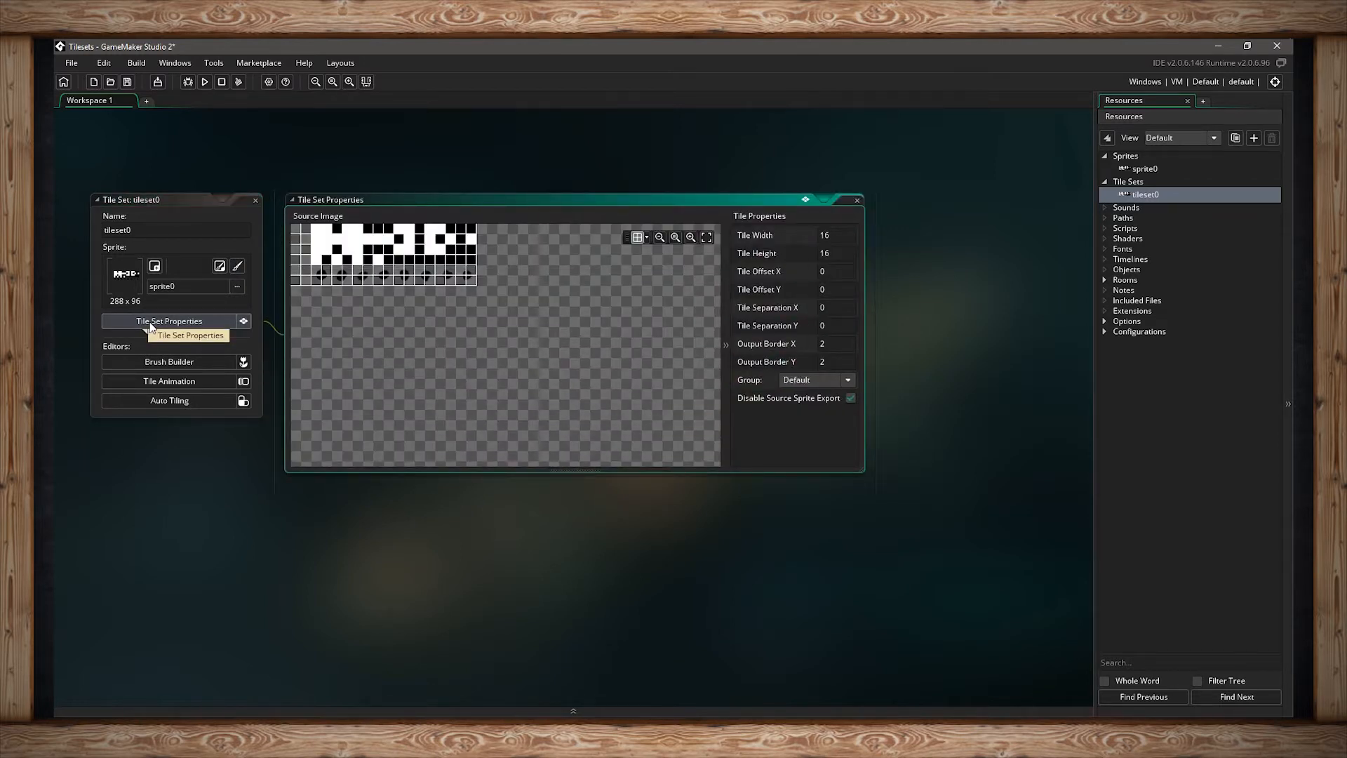
left_click(707, 238)
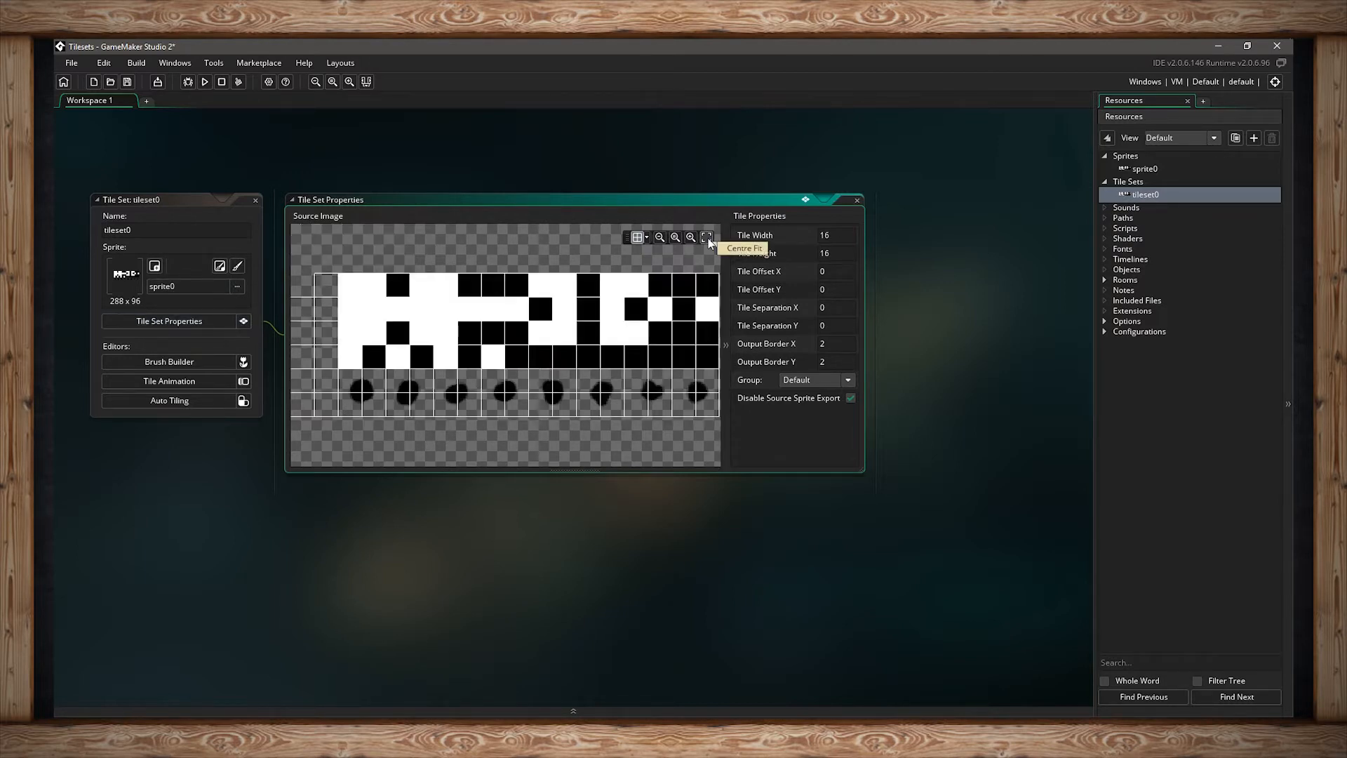
left_click(645, 238)
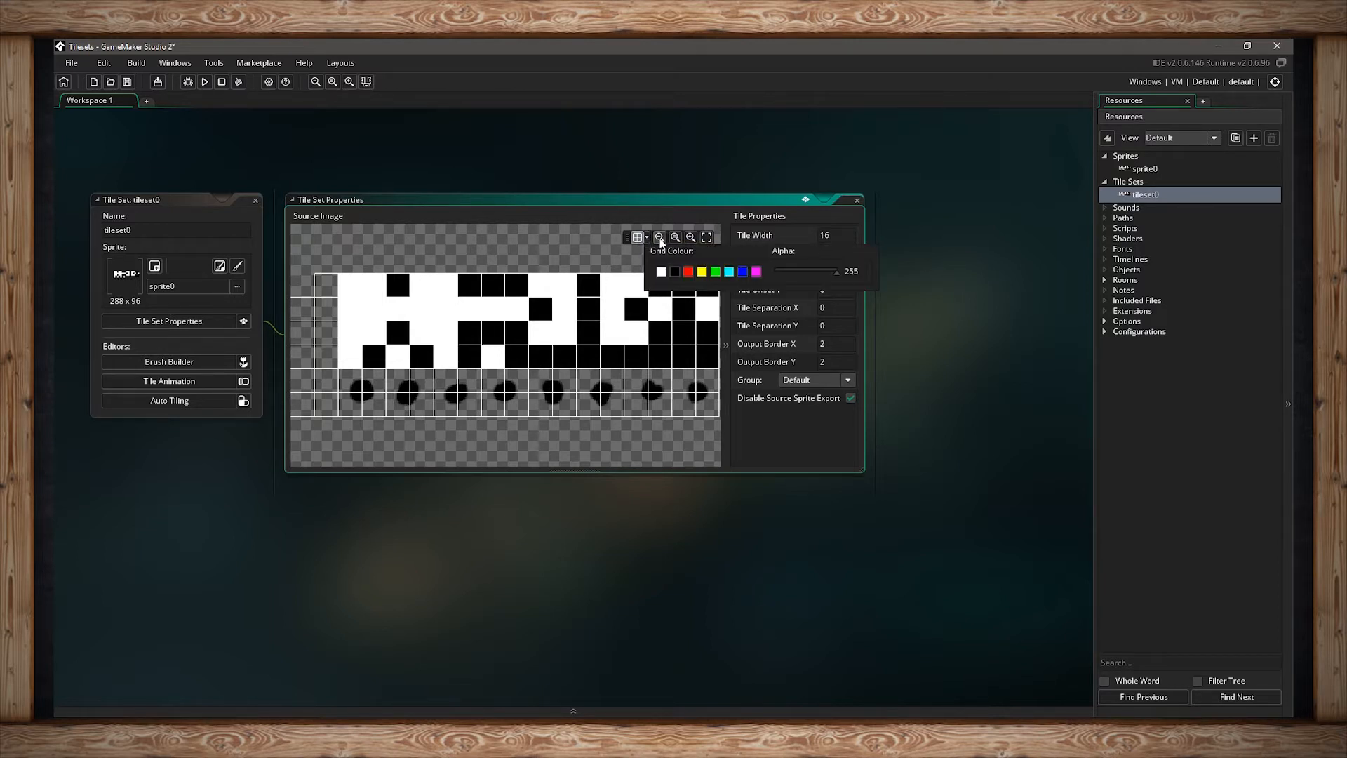
left_click(674, 237)
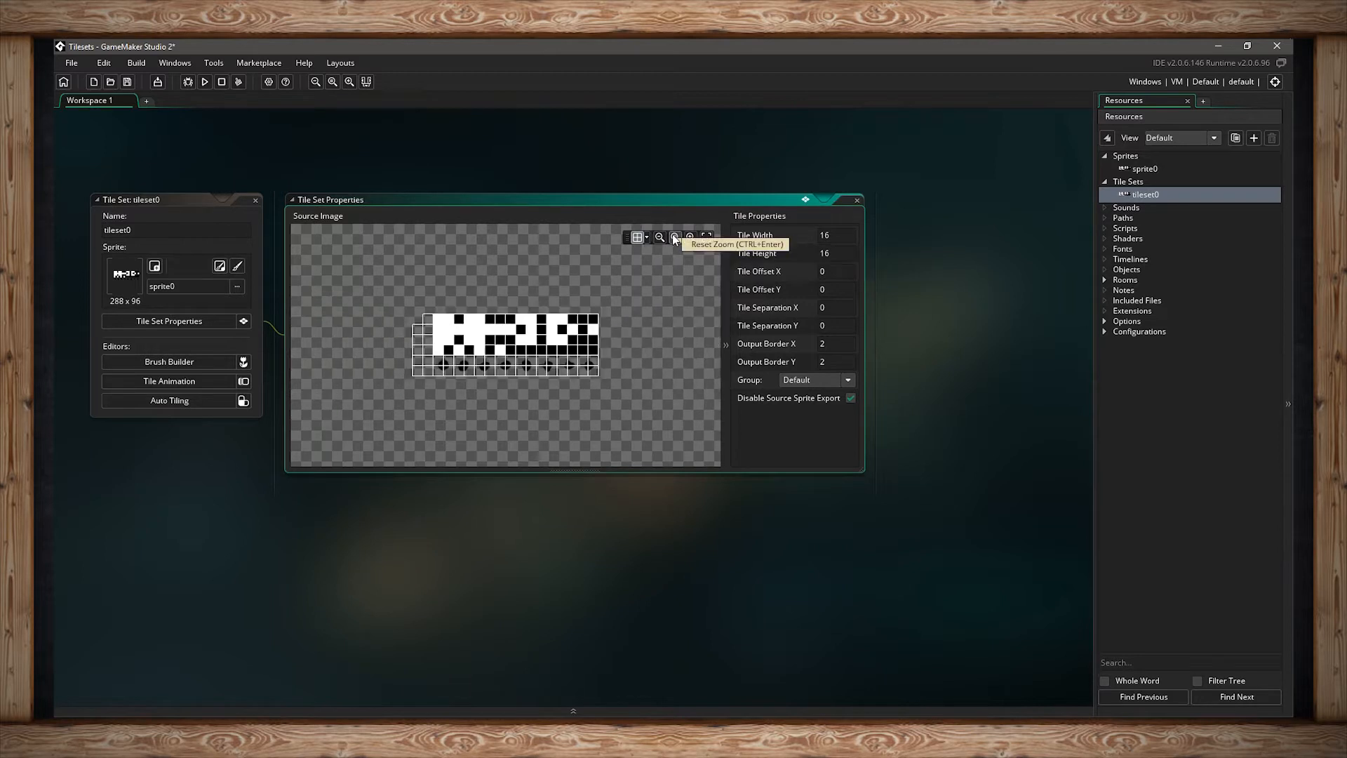
left_click(706, 238)
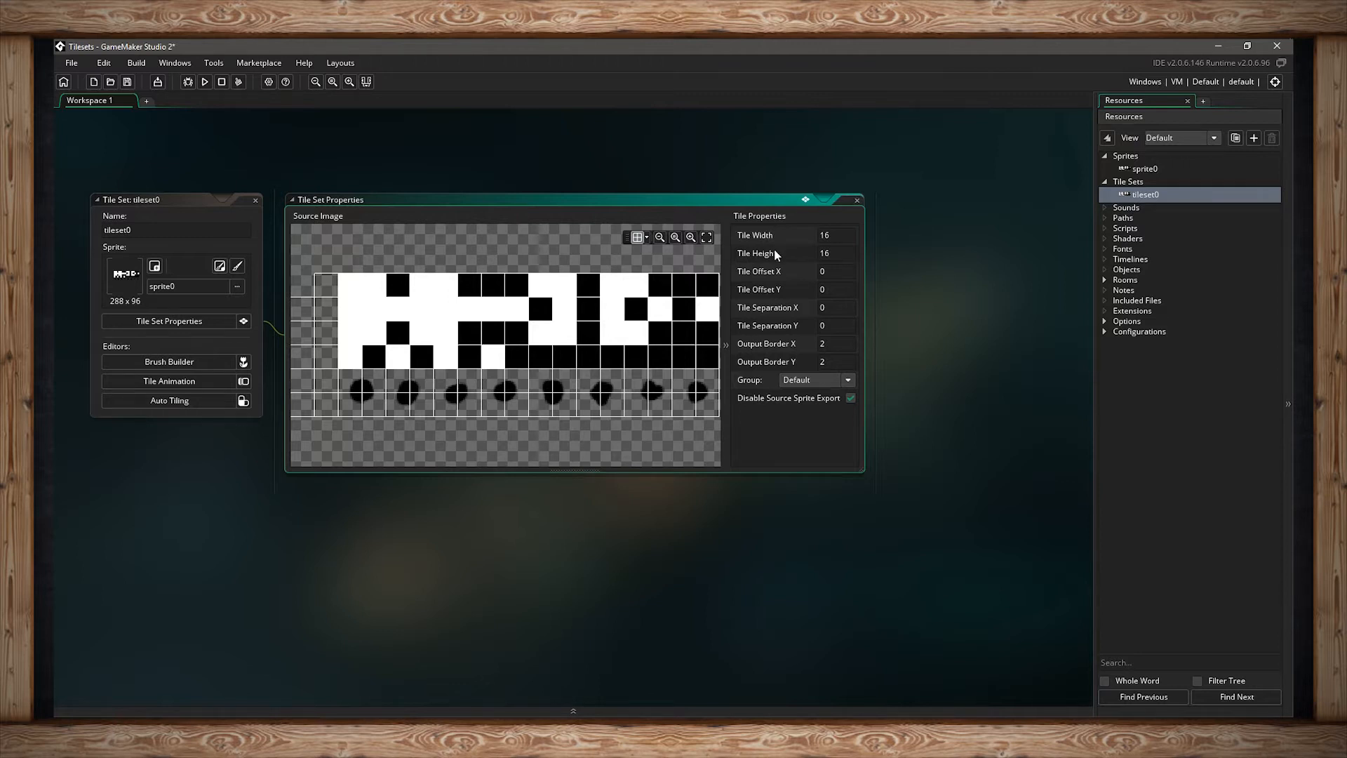
type("32")
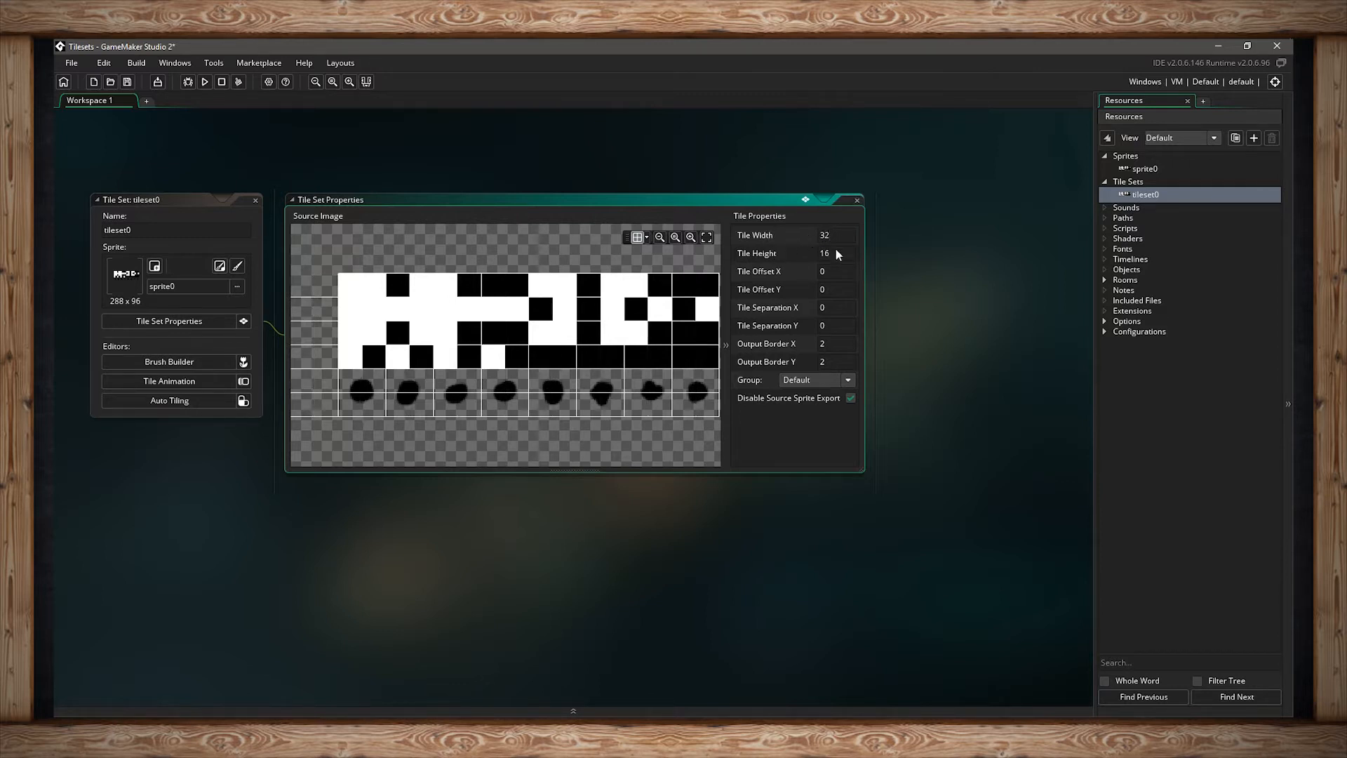
double_click(825, 254)
type("32")
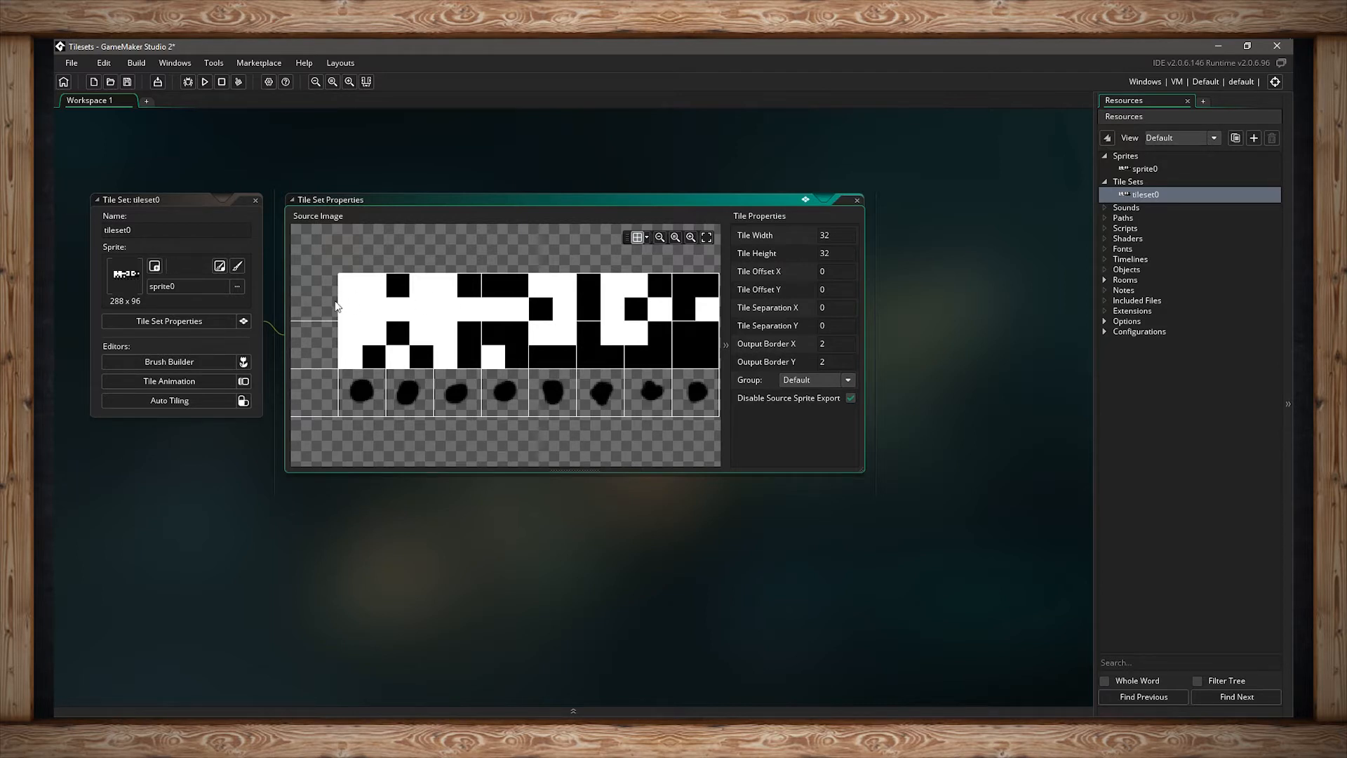
- Try a horizontal tile offset of 10, reset it to 0, and try a vertical offset of 10
left_click_drag(845, 272, 797, 276)
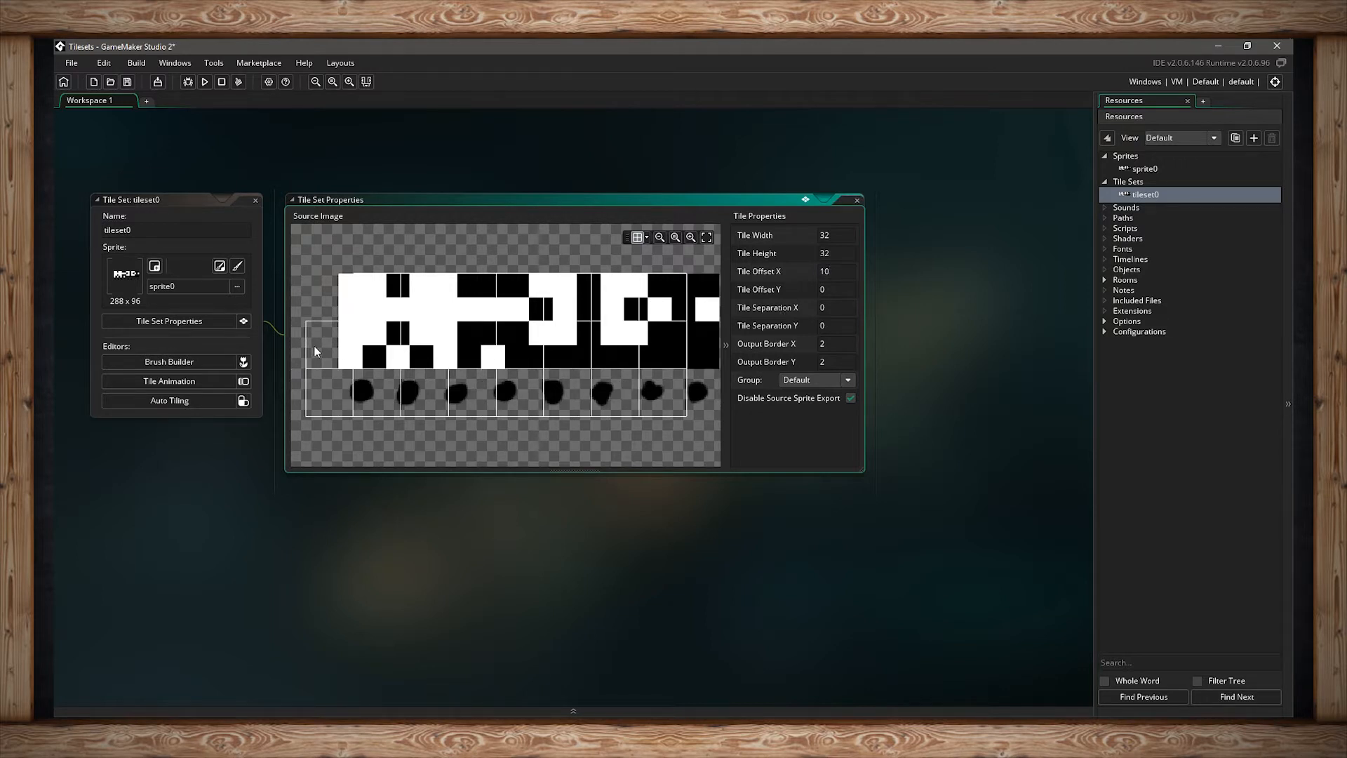
left_click(826, 271)
type("0")
key("Return")
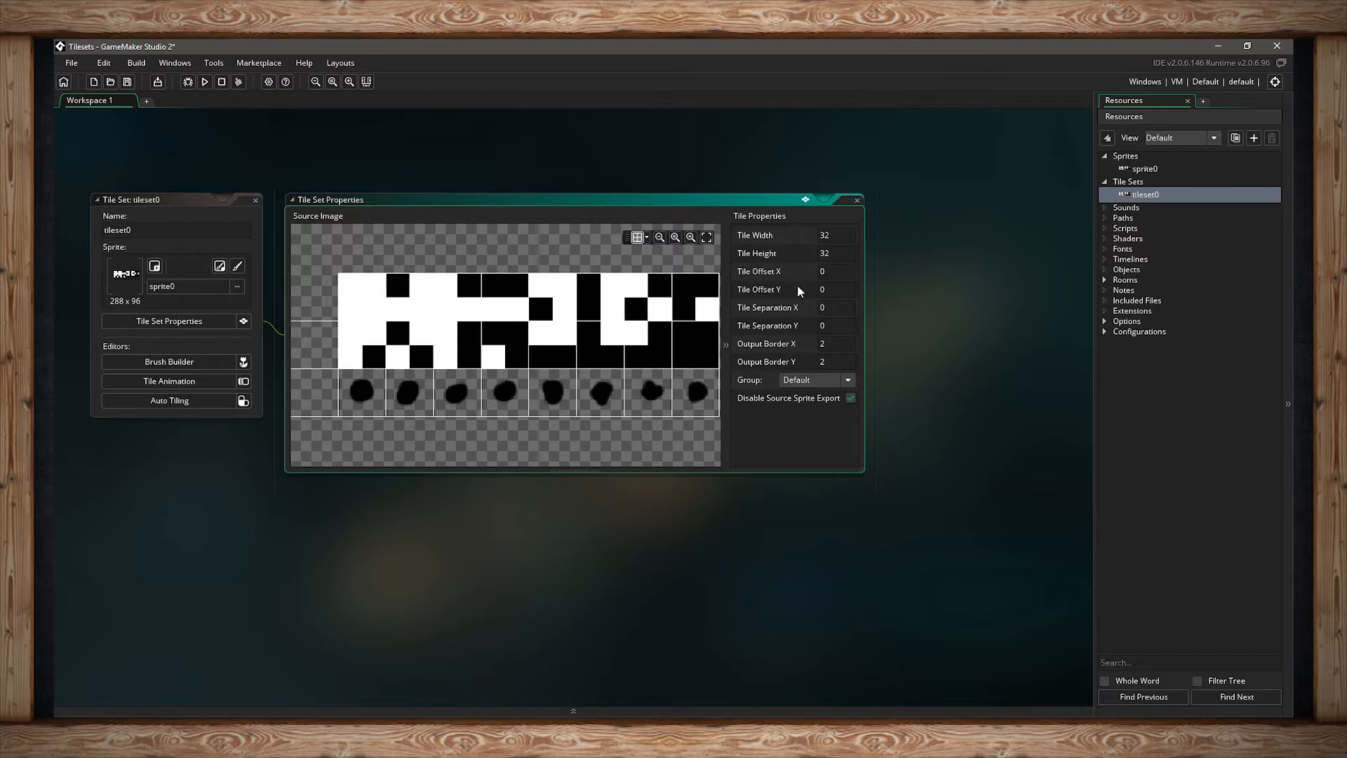
left_click(813, 289)
type("10")
key("Return")
- Try a tile separation of 4 vertically and horizontally in turn, resetting each to 0
left_click(833, 324)
type("4")
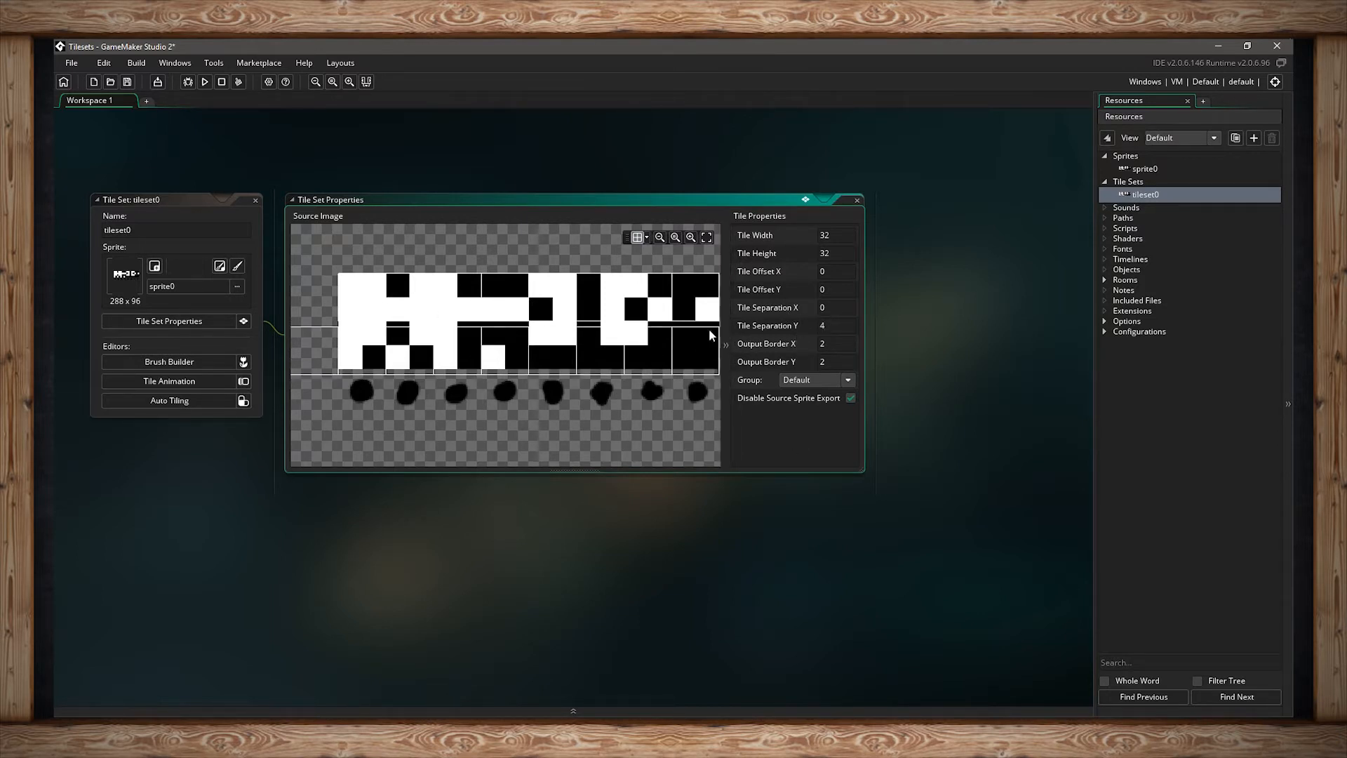
left_click(835, 325)
type("0")
left_click(835, 304)
key("BackSpace")
type("4")
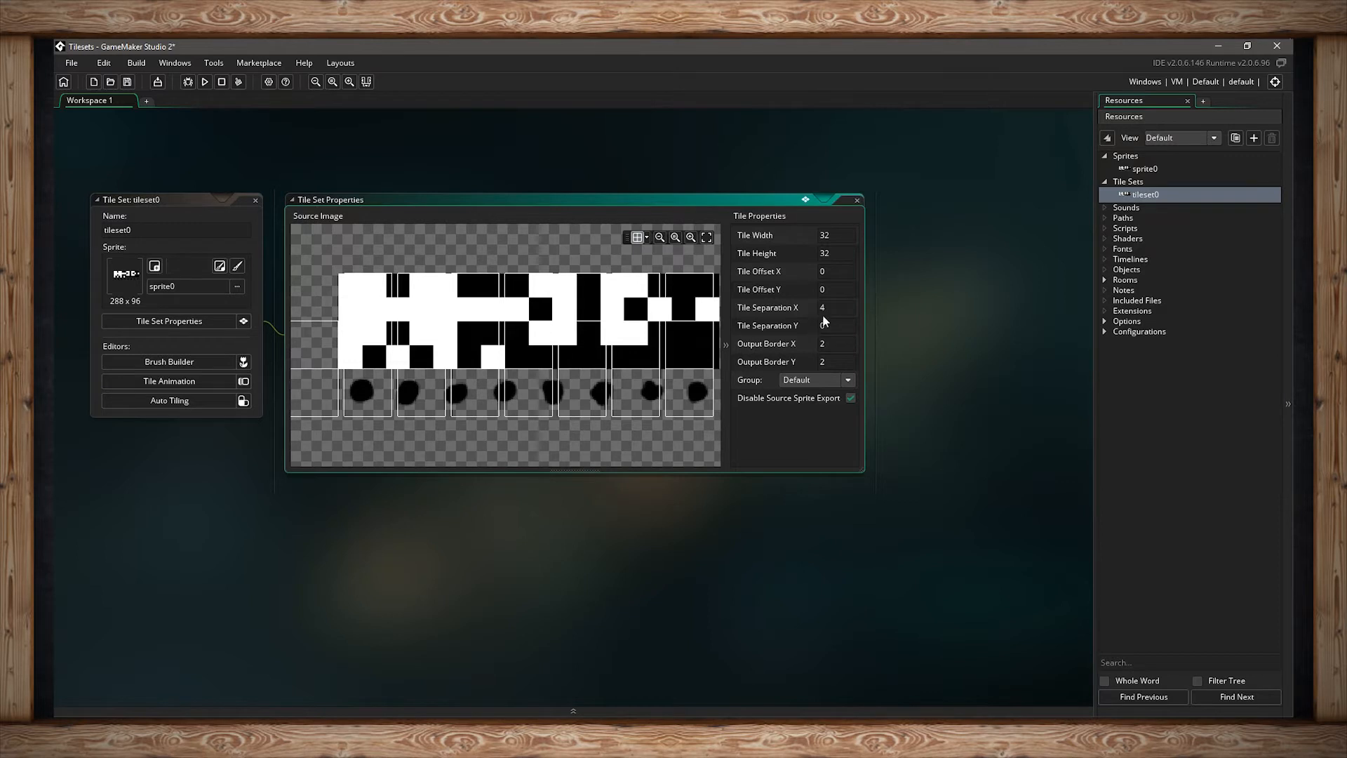
left_click_drag(824, 310, 799, 308)
type("0")
key("Return")
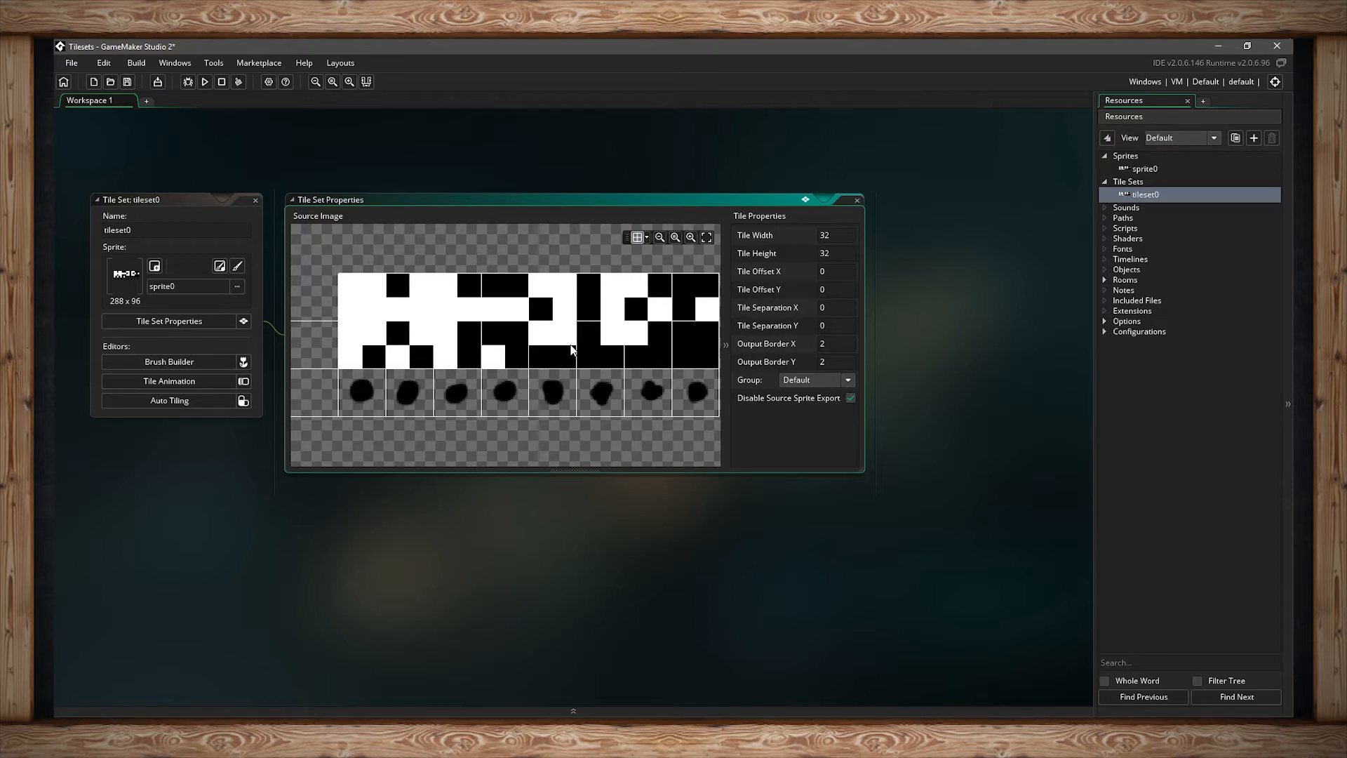
- Try output borders of 0 on X and Y, and restore both to 2
key("BackSpace")
type("0")
key("Tab")
type("0")
left_click(795, 345)
type("2")
key("Tab")
type("2")
- Keep the tile set's group on Default, and turn Disable Source Sprite Export off and on again
left_click(797, 383)
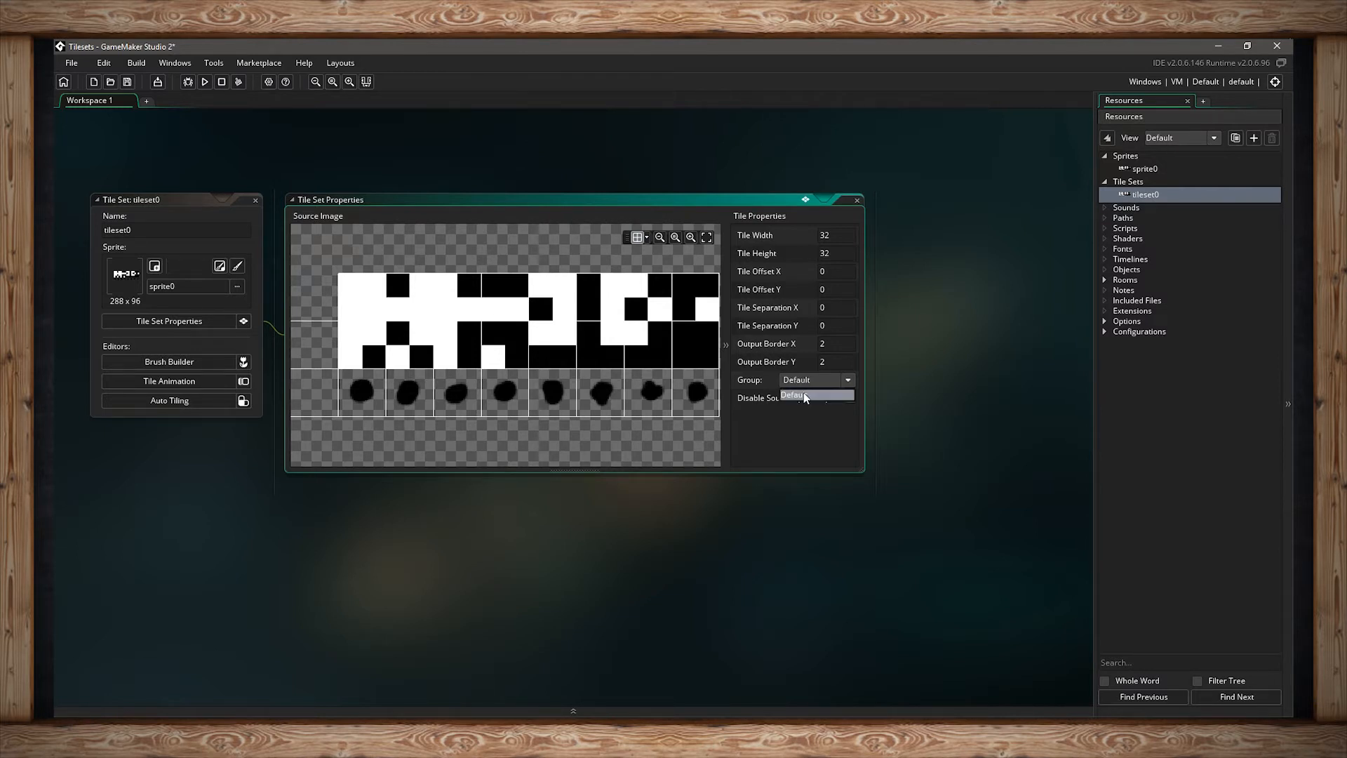
left_click(796, 395)
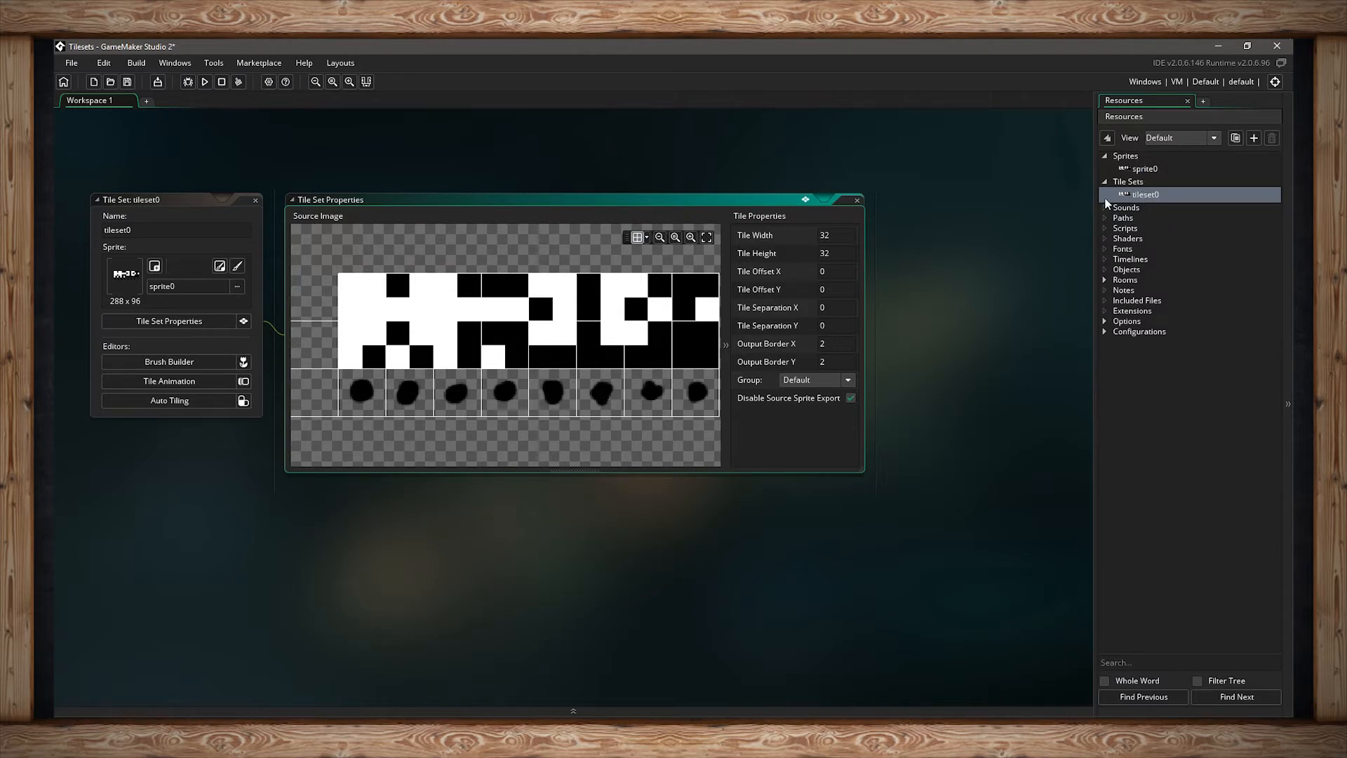
left_click(850, 400)
left_click(1130, 173)
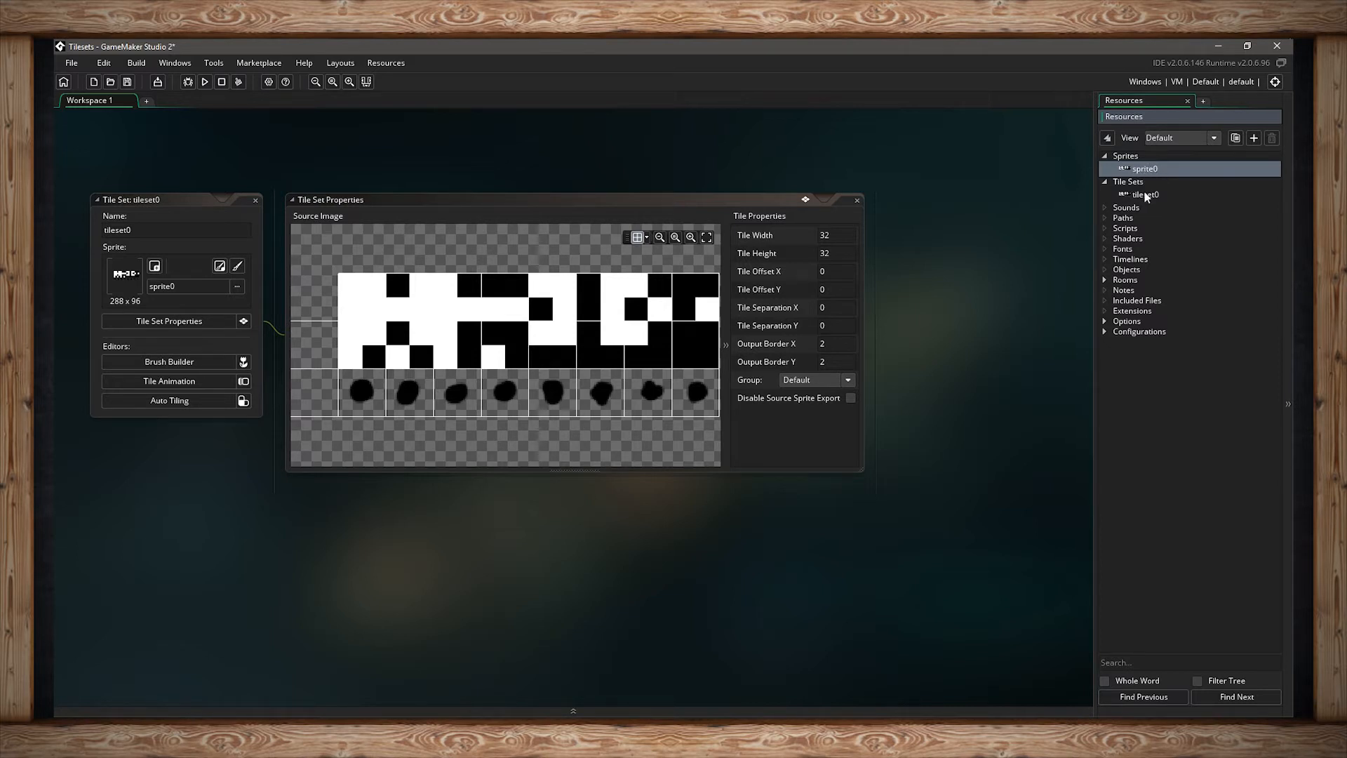
left_click(1146, 195)
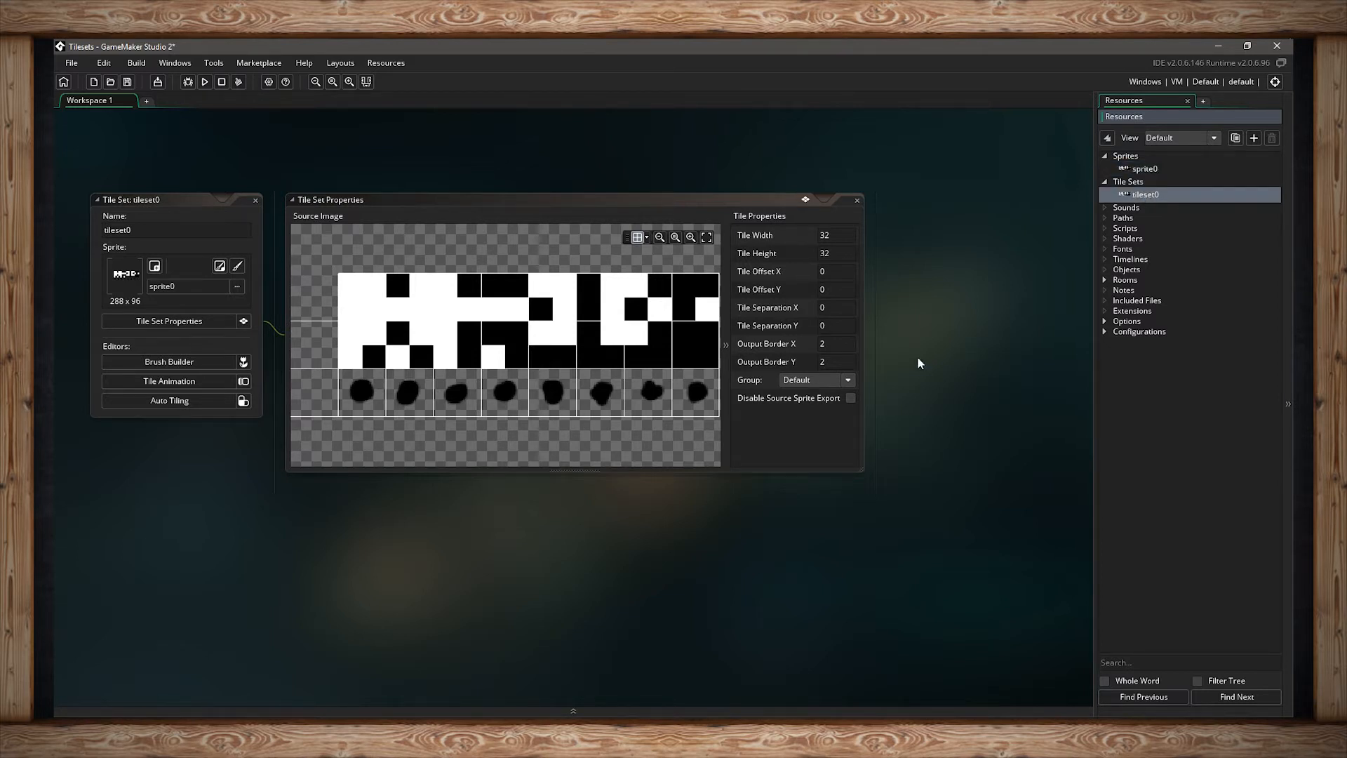
left_click(850, 399)
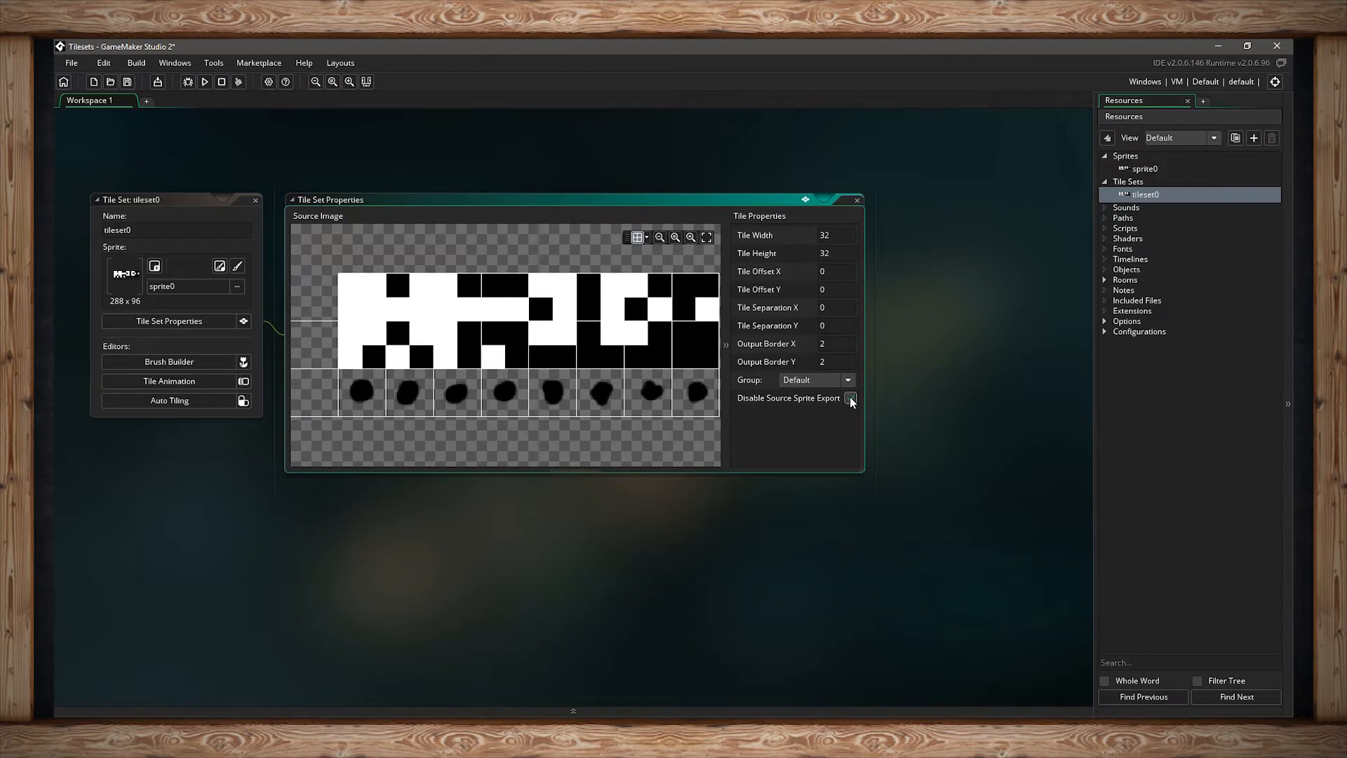
left_click(851, 400)
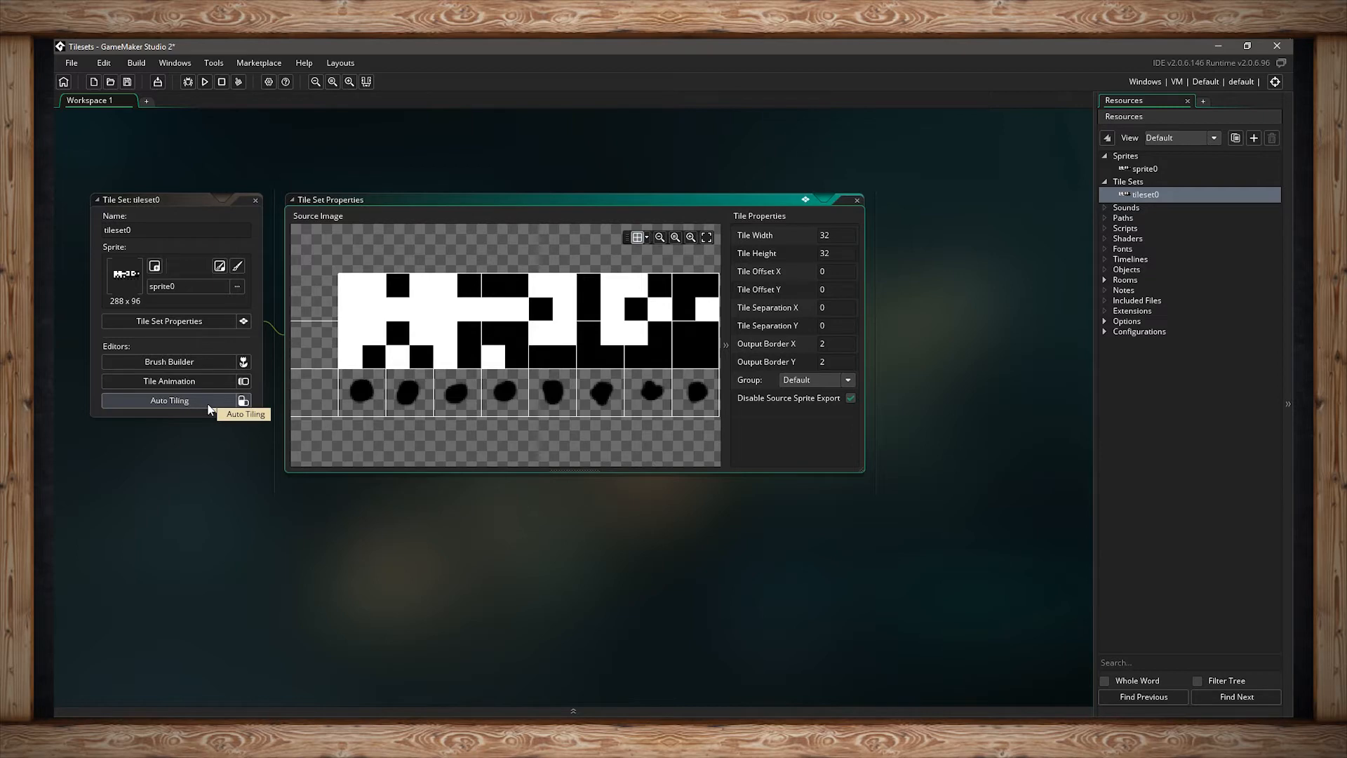
- Open the Brush Builder and paint a two-by-two block of solid white tiles on the brushes canvas
left_click(221, 362)
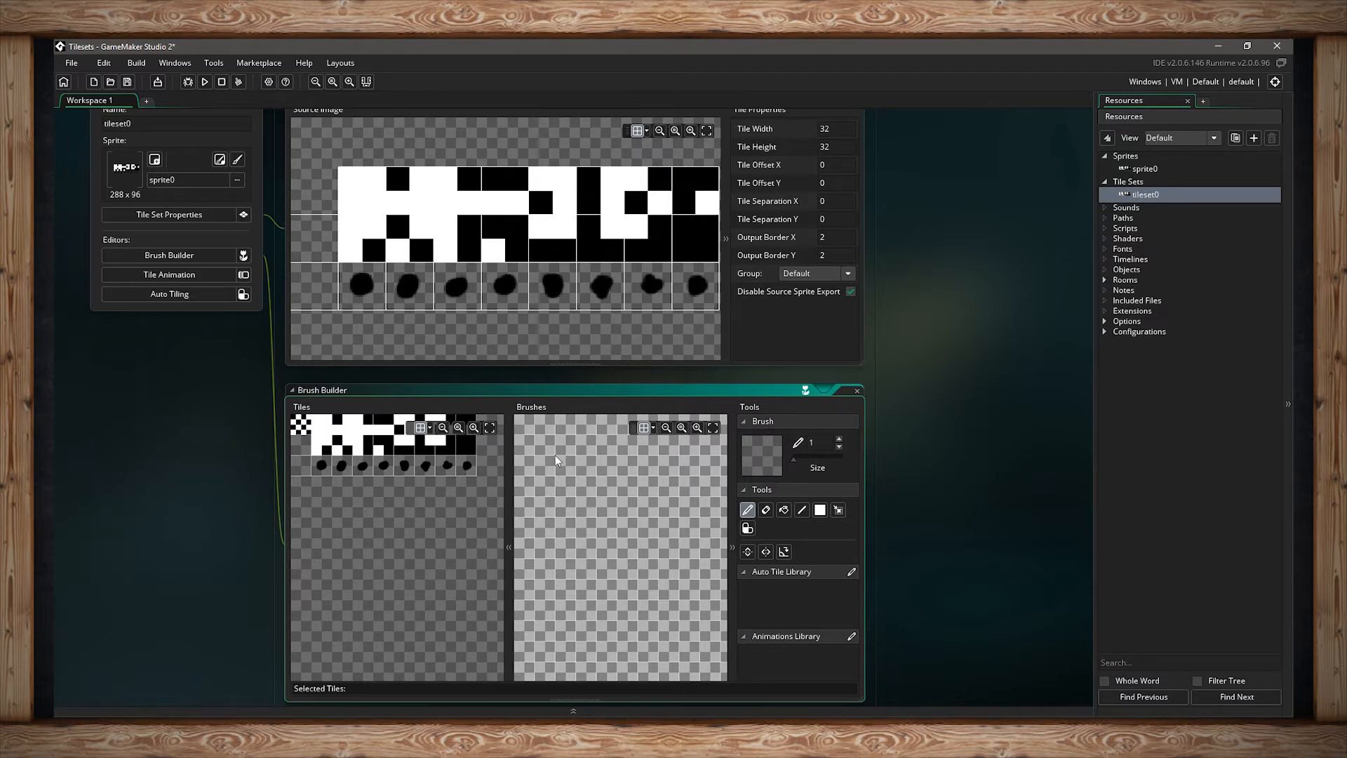
left_click_drag(350, 439, 350, 429)
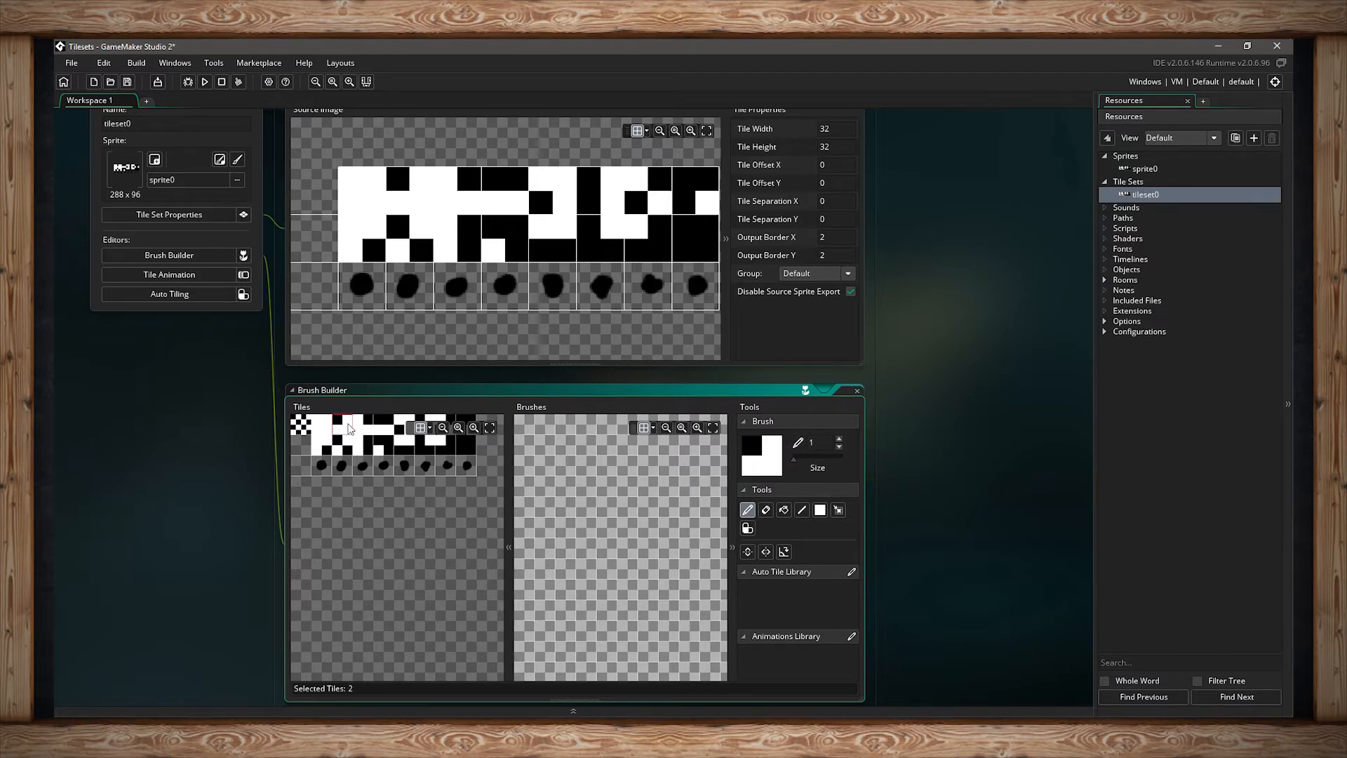
left_click(322, 425)
left_click(607, 527)
left_click(628, 528)
left_click(609, 549)
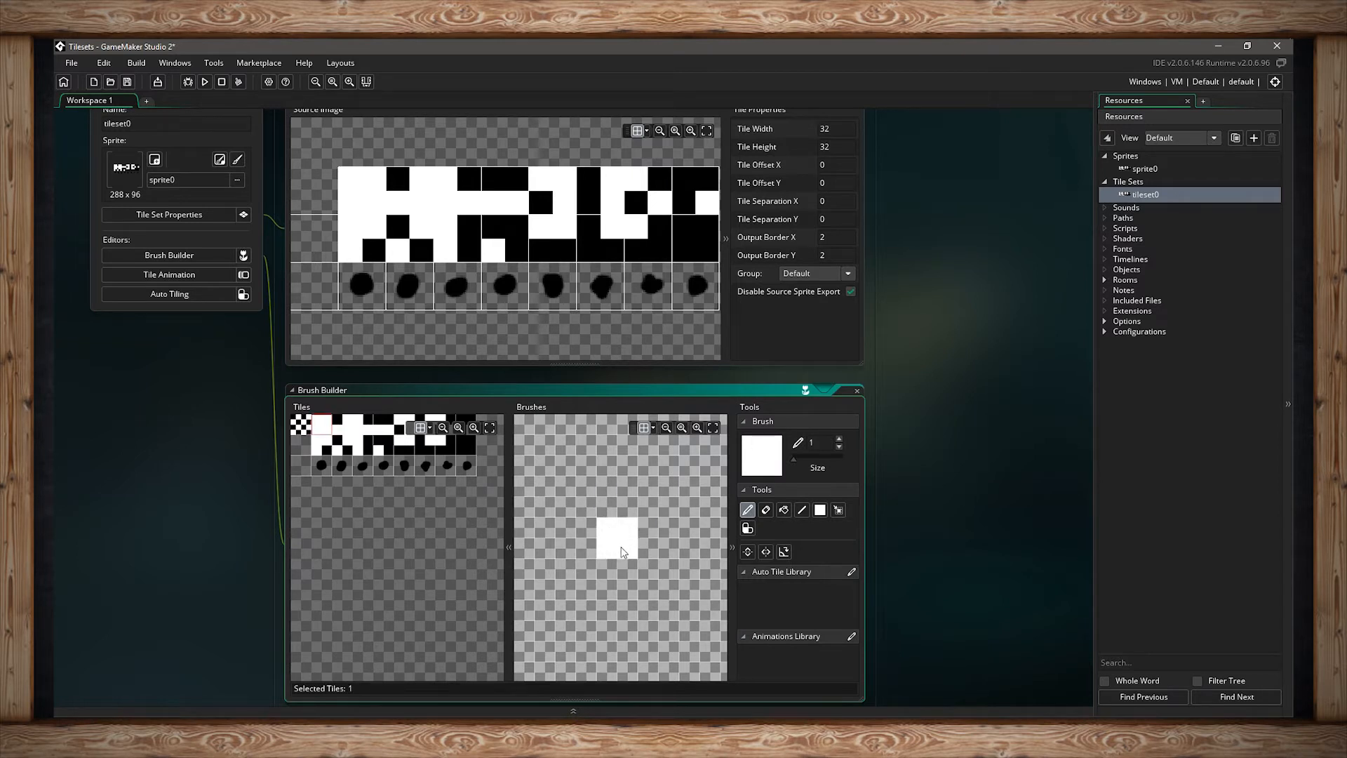
- Add half-white, half-black edge tiles along both sides of the white block, with the black halves facing outward
left_click(365, 443)
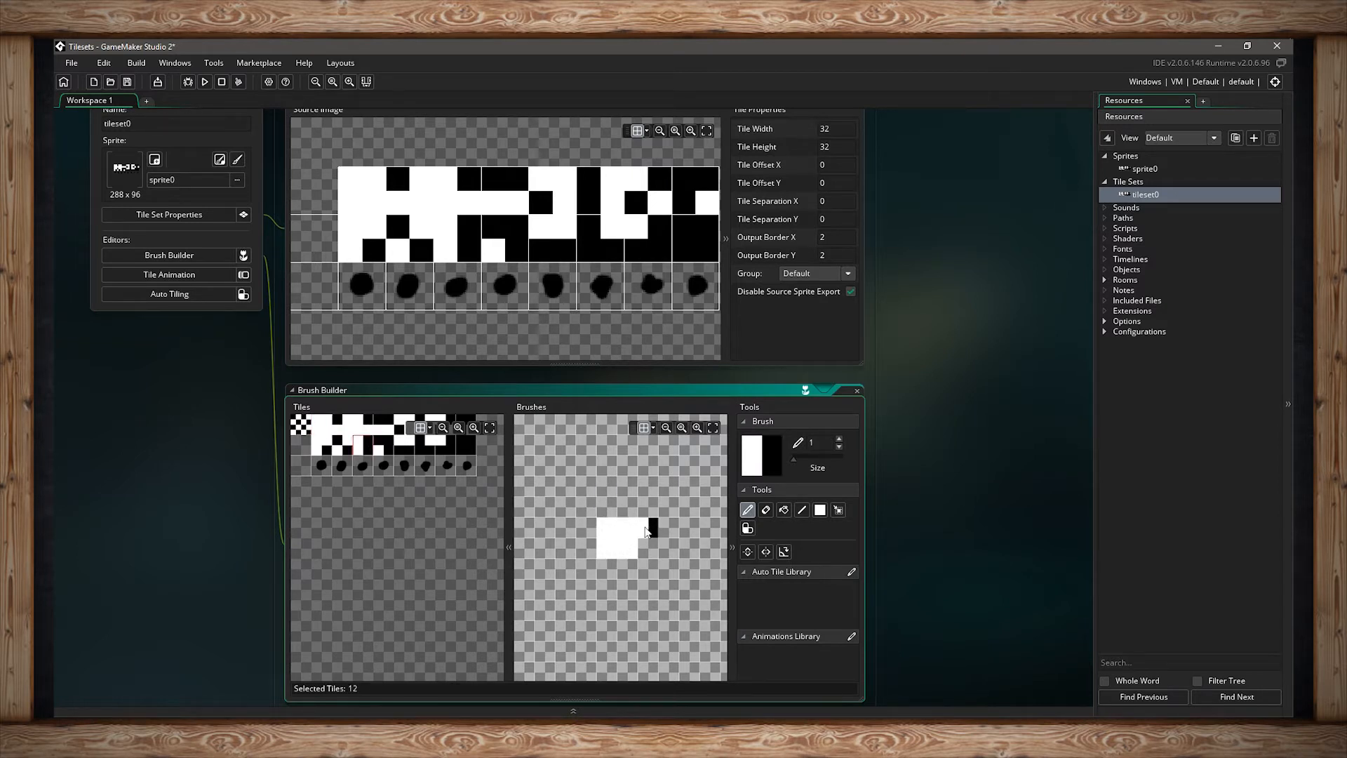
left_click(646, 531)
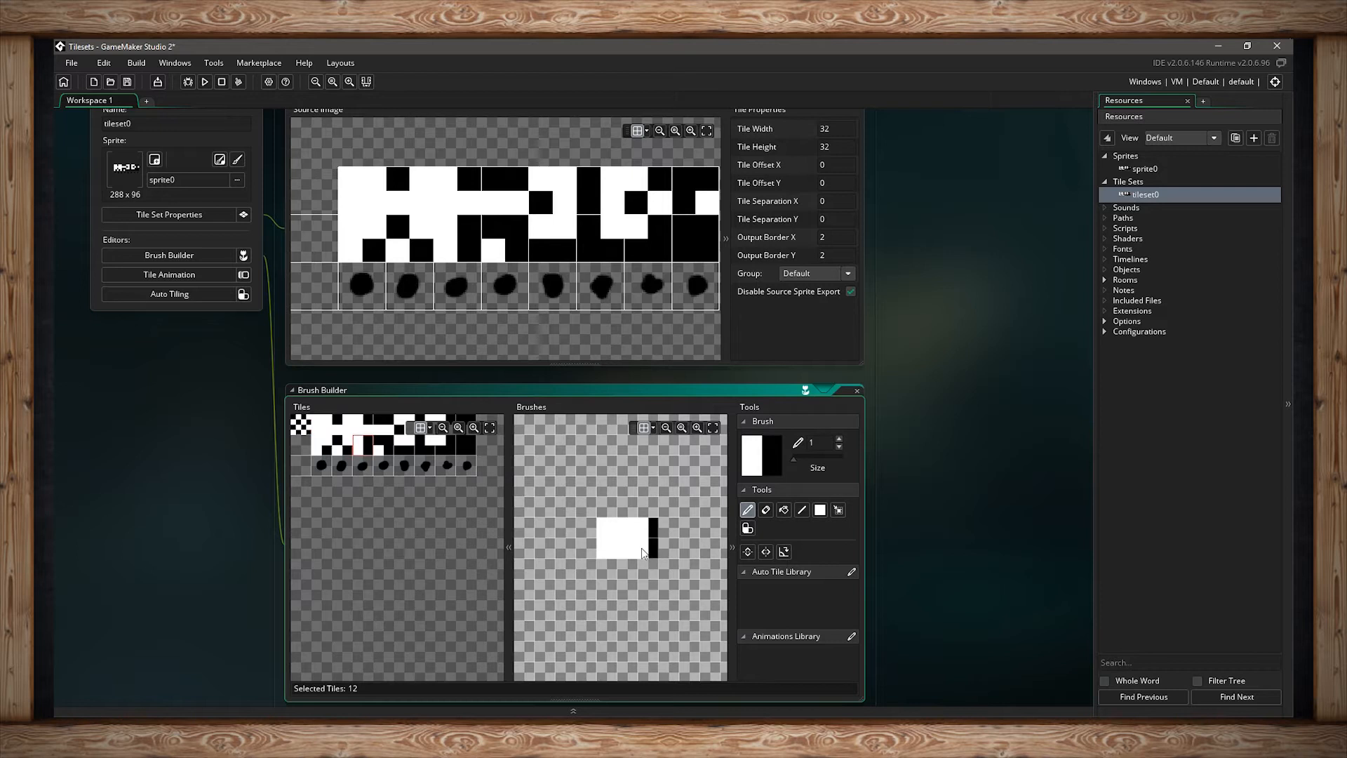
left_click(490, 428)
left_click(445, 524)
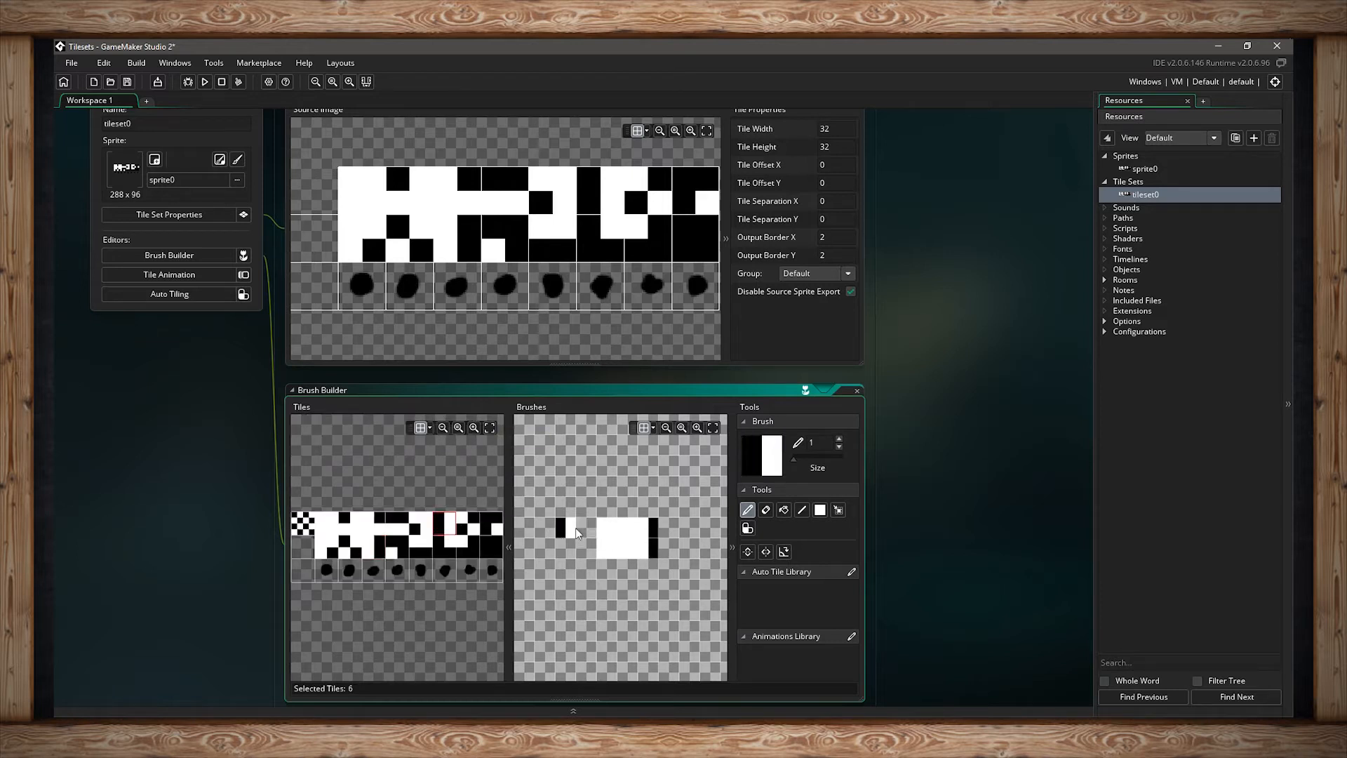
left_click(586, 537)
- Place two mirrored checkered corner tiles on top of the white block to form a peaked roof
left_click(468, 523)
left_click(610, 510)
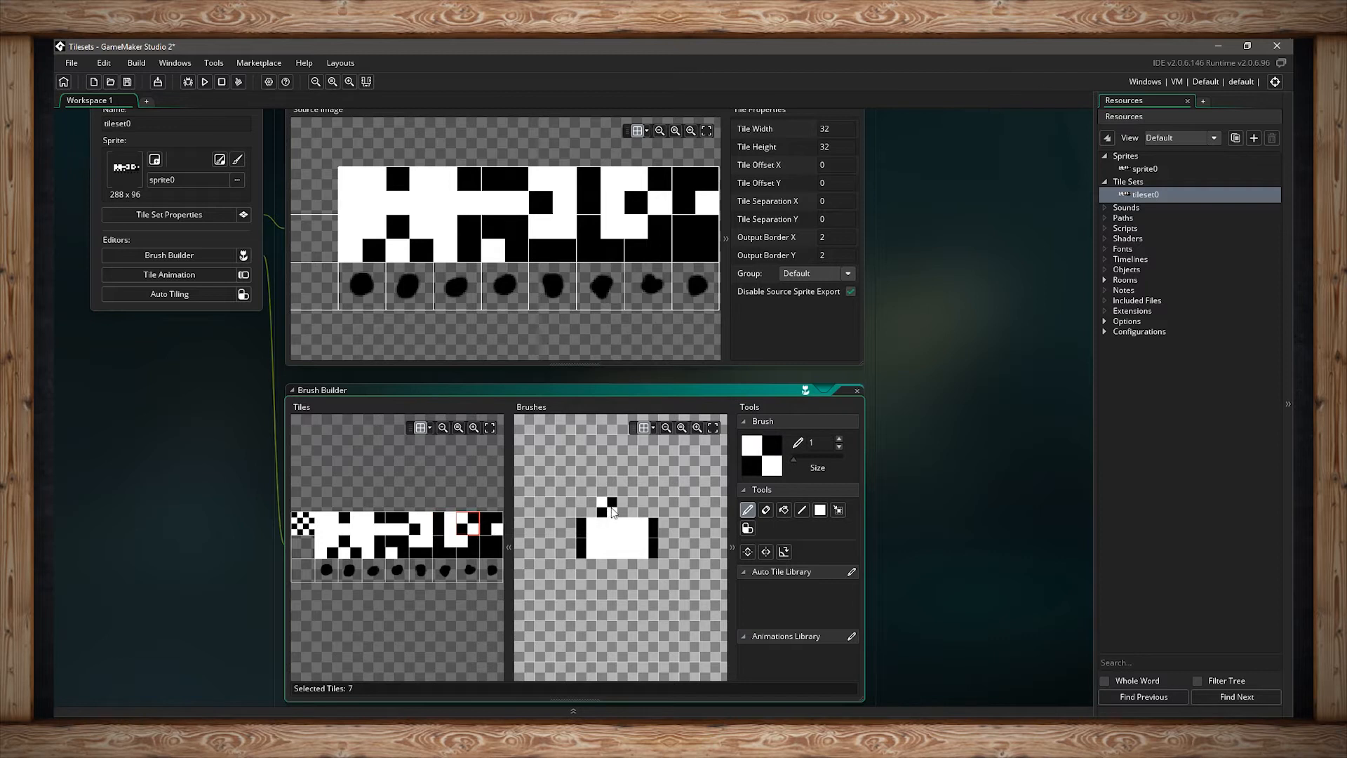
left_click(350, 547)
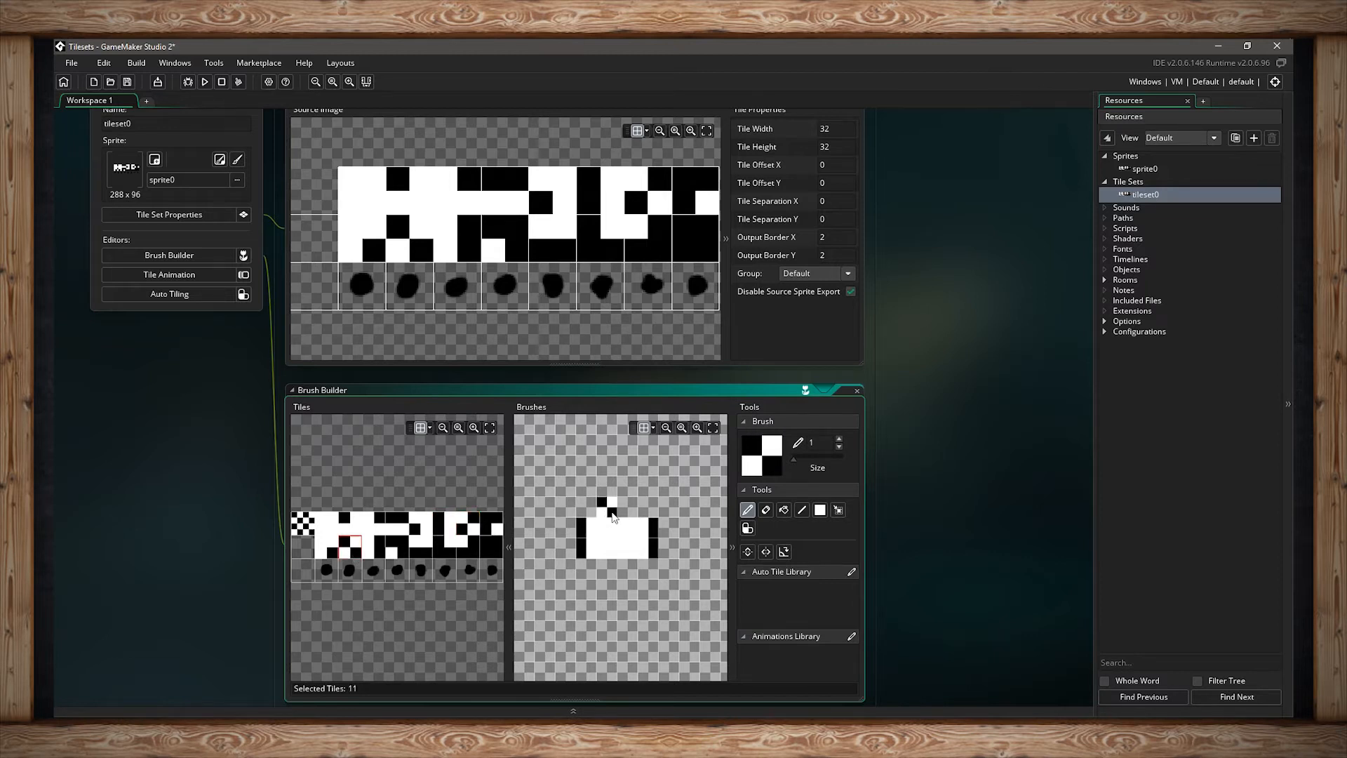
left_click(627, 512)
left_click(643, 508)
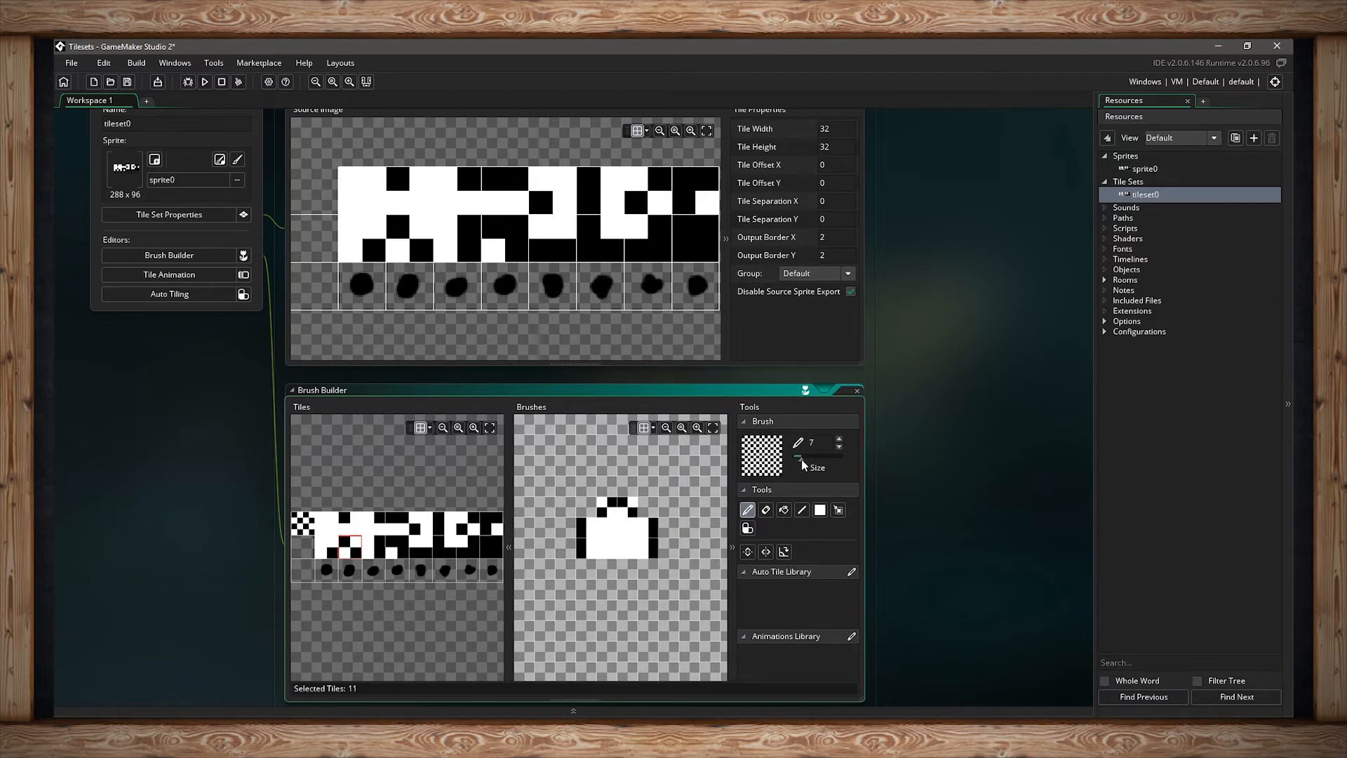
- Paint a short pen stroke with the white-over-black tile at brush size 1, and undo it
left_click(421, 547)
left_click_drag(791, 465, 797, 461)
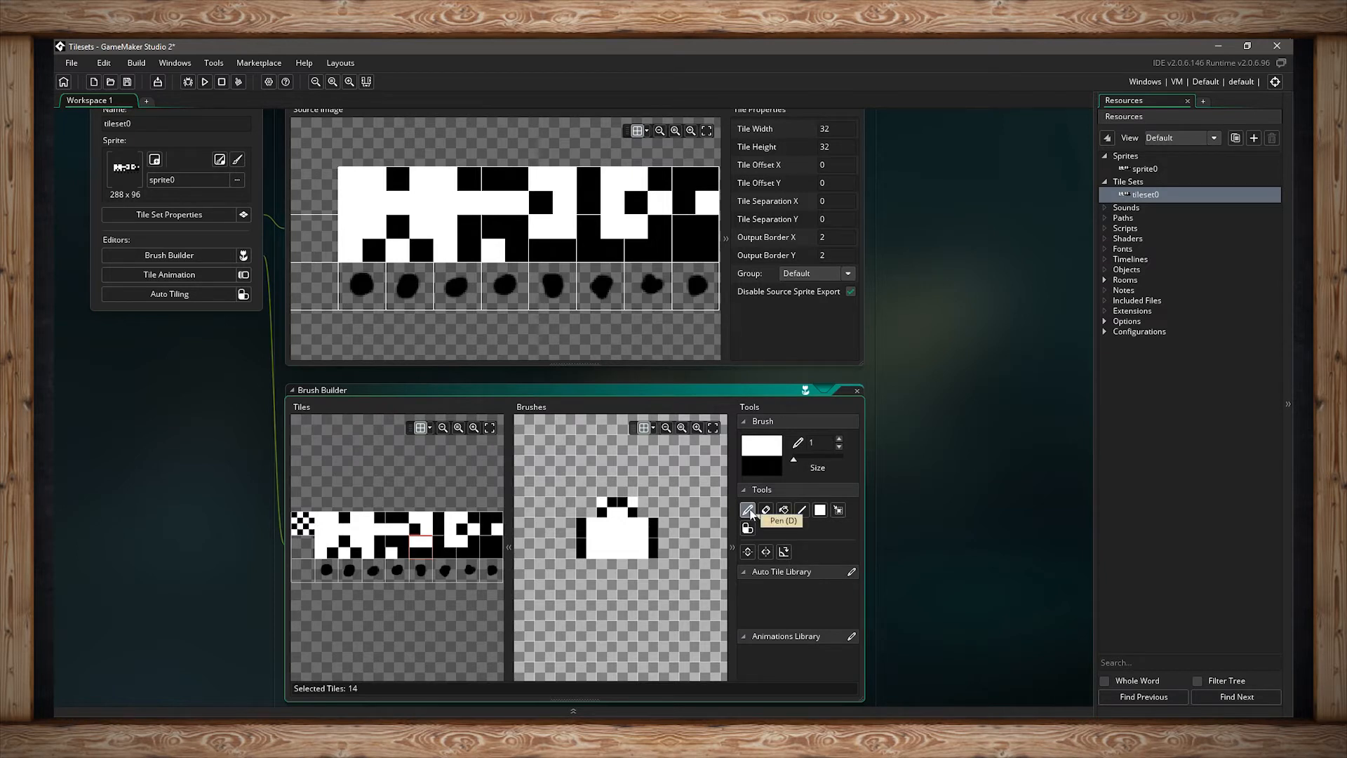
mouse_move(649, 589)
left_mouse_down()
mouse_move(589, 631)
mouse_move(646, 615)
left_mouse_up()
key("ctrl+z")
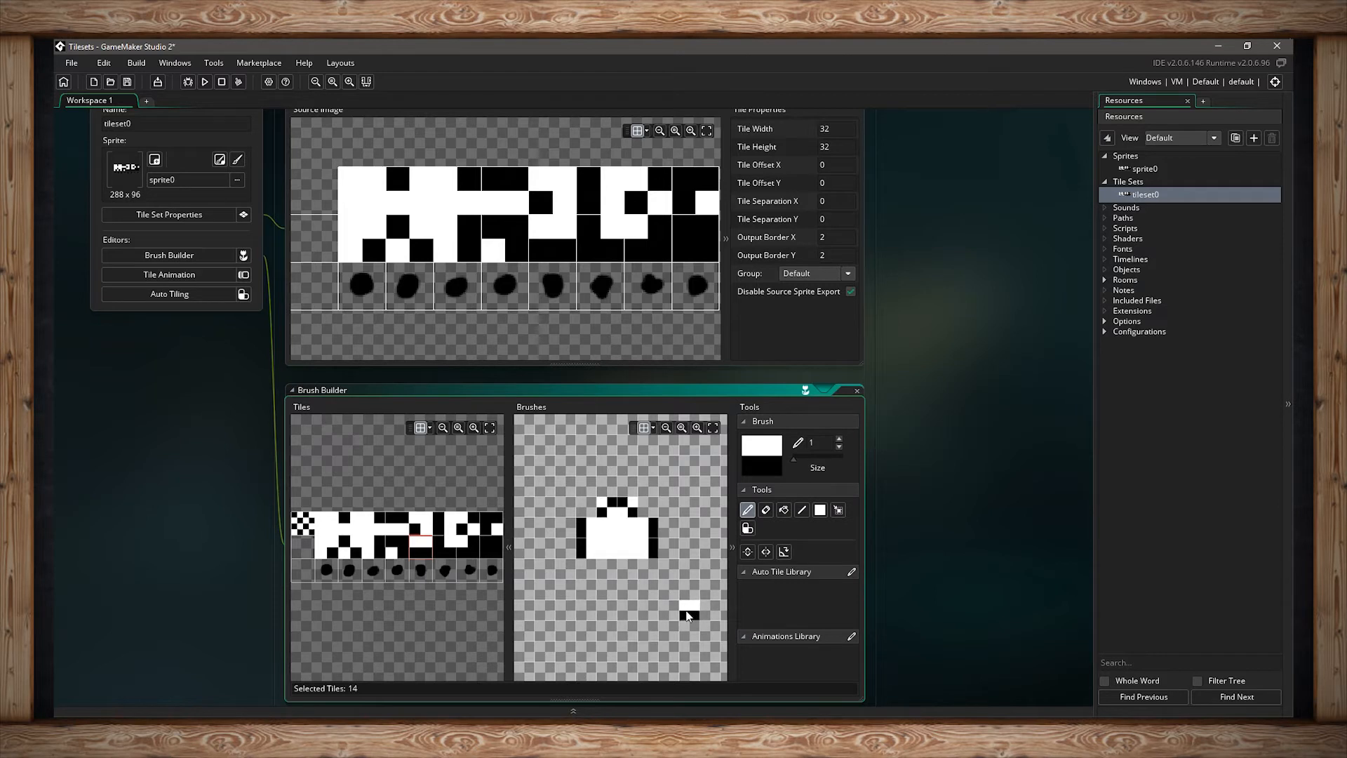
- Flood-fill the two-by-two white block in the brush with the white-over-black tile
left_click(767, 515)
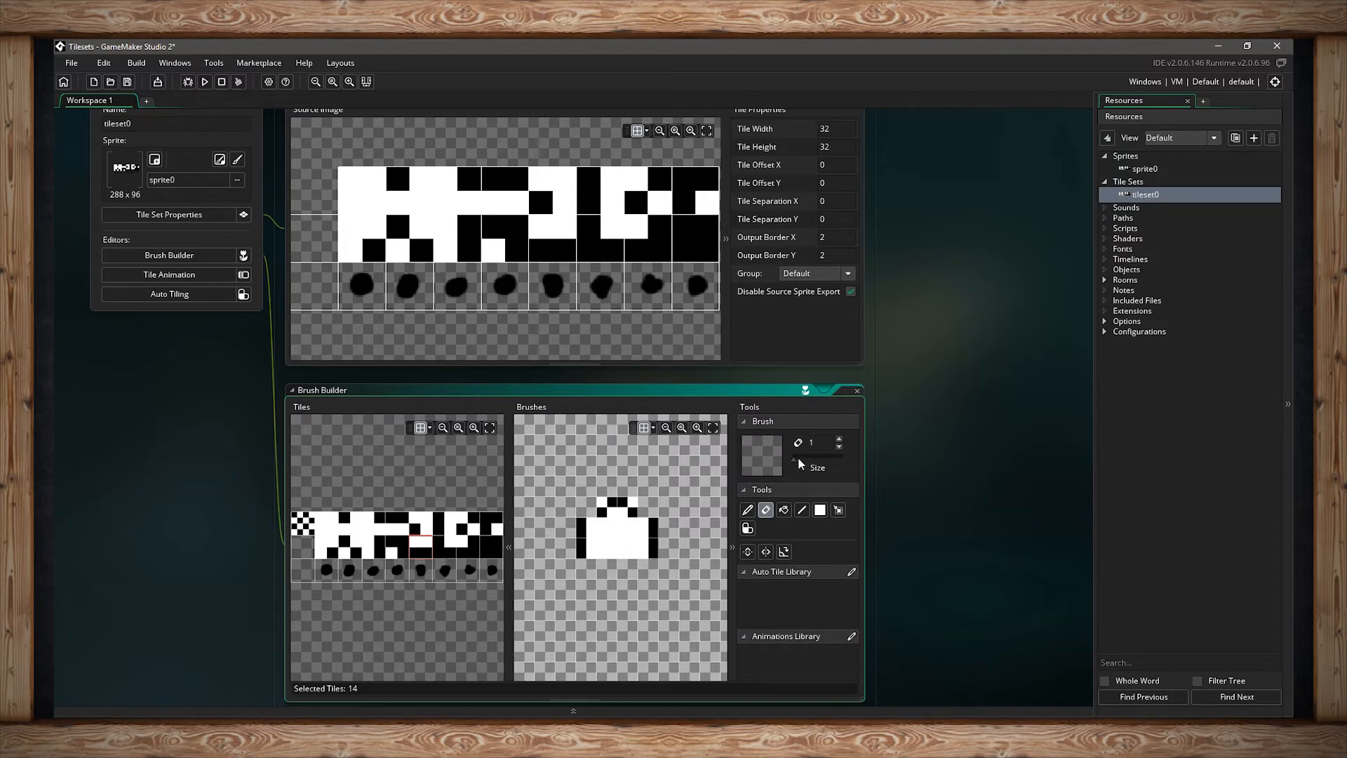
left_click(789, 515)
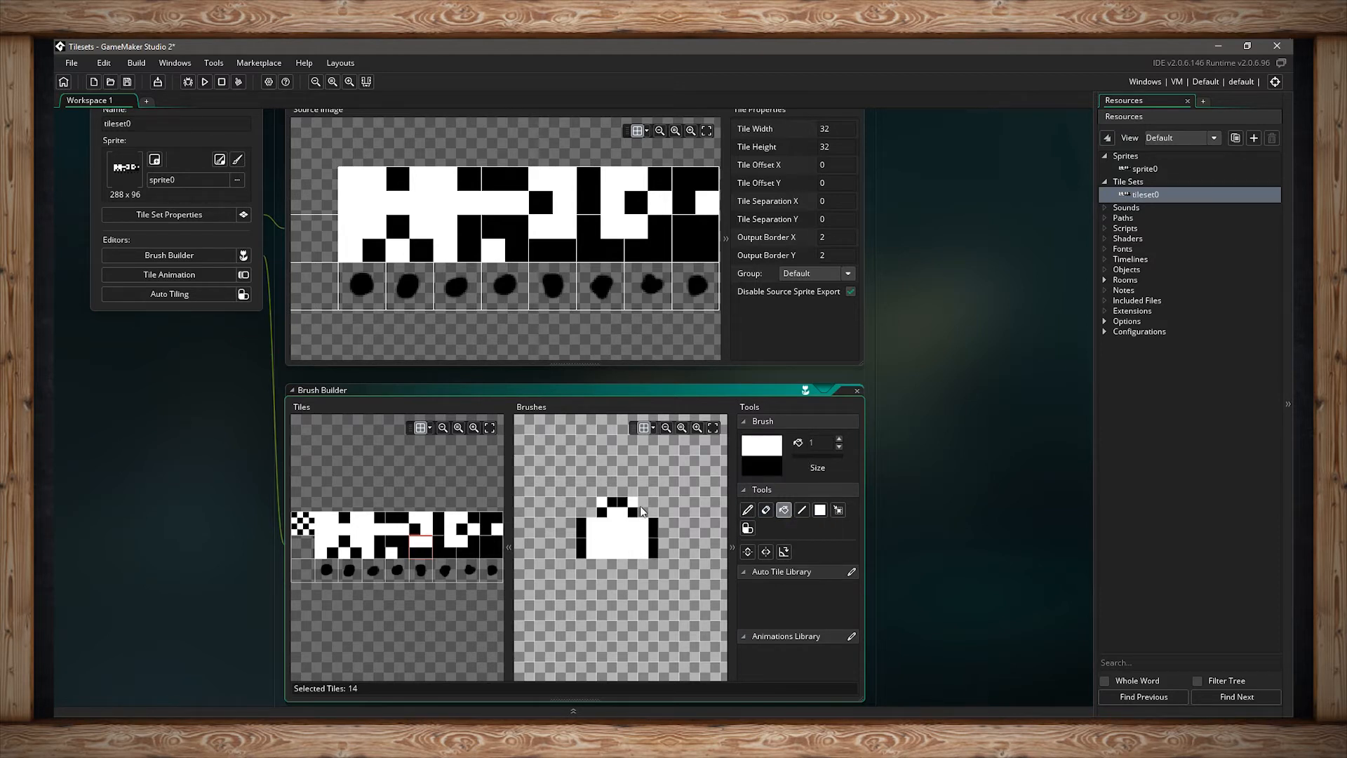
left_click(602, 502)
left_click(610, 537)
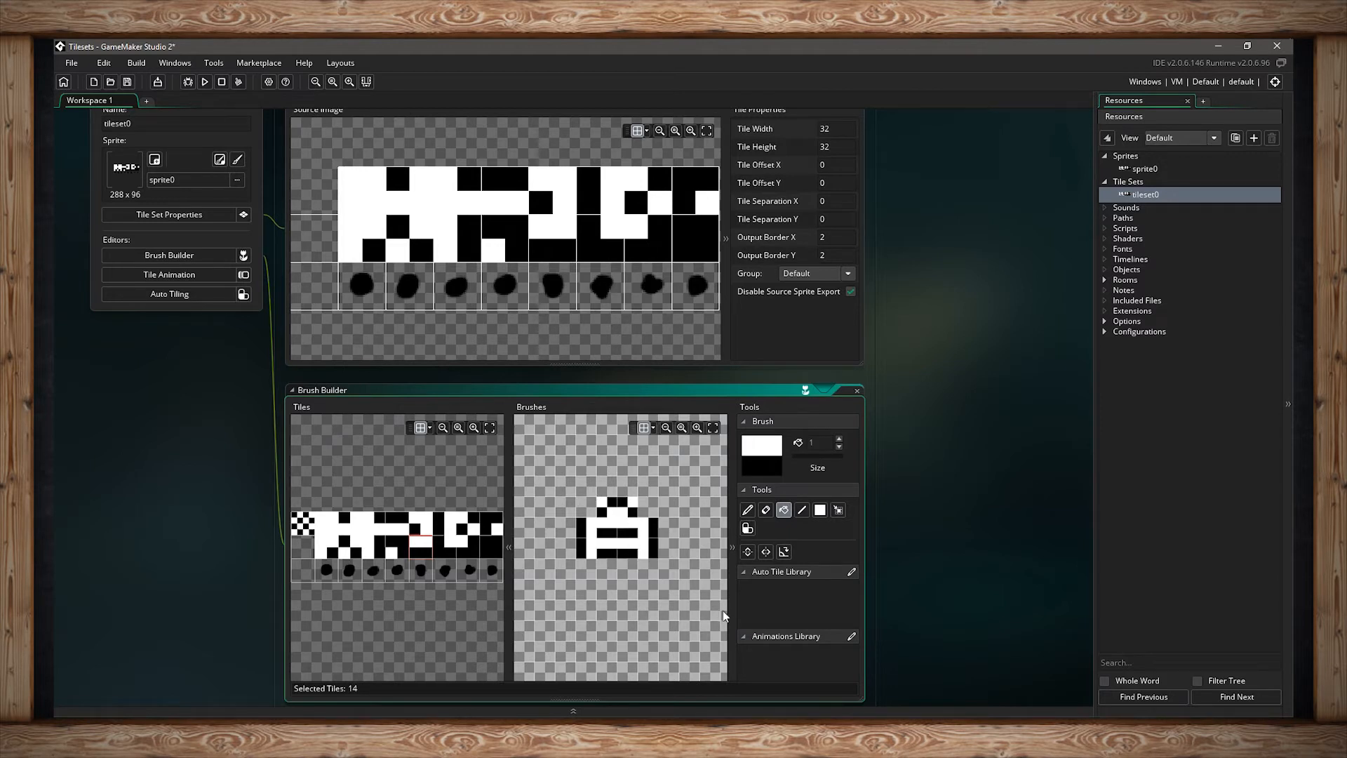
- Draw a diagonal line of white-over-black tiles across the brushes canvas, and undo it along with the block fill
left_click(803, 511)
mouse_move(546, 461)
left_mouse_down()
mouse_move(614, 629)
mouse_move(543, 663)
mouse_move(648, 655)
left_mouse_up()
key("ctrl+z")
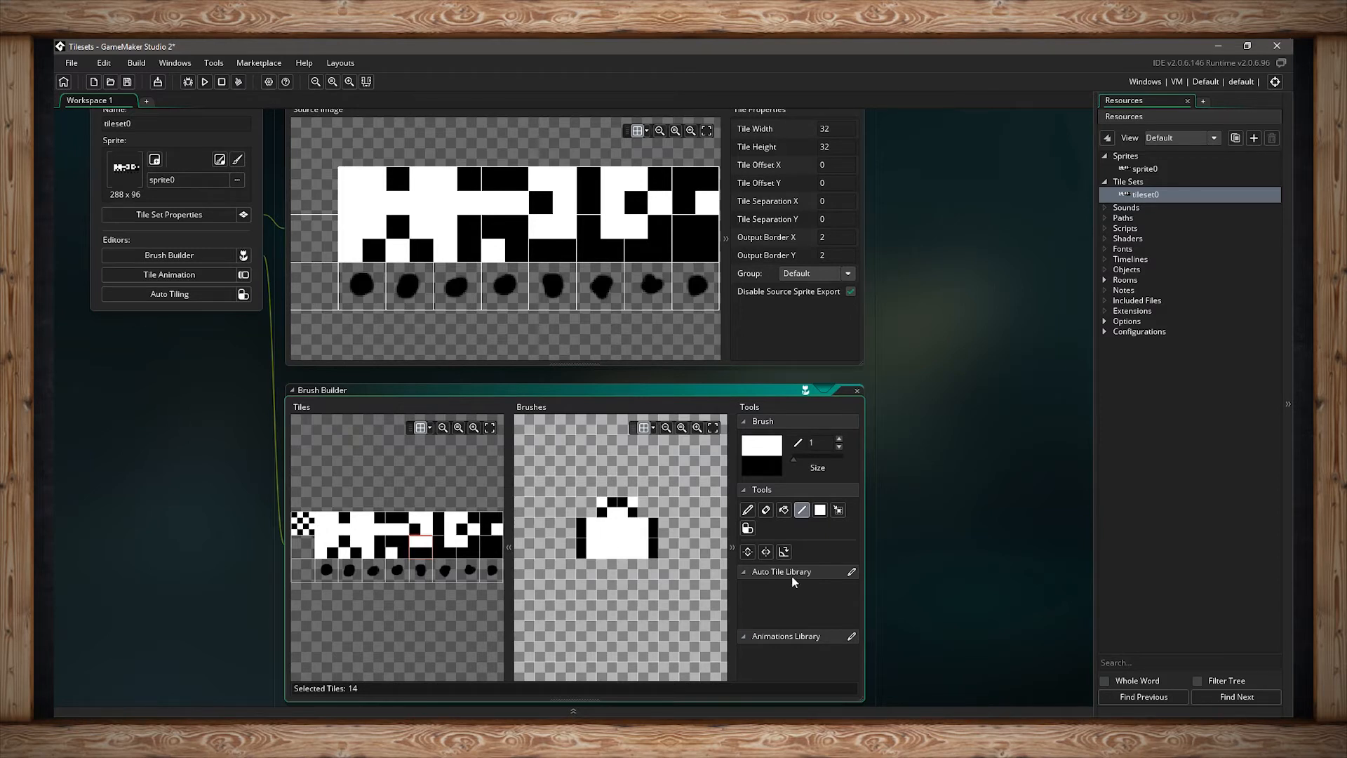
- Draw a large rectangle of white-over-black tiles on the brushes canvas at size 1, and undo it
left_click(820, 512)
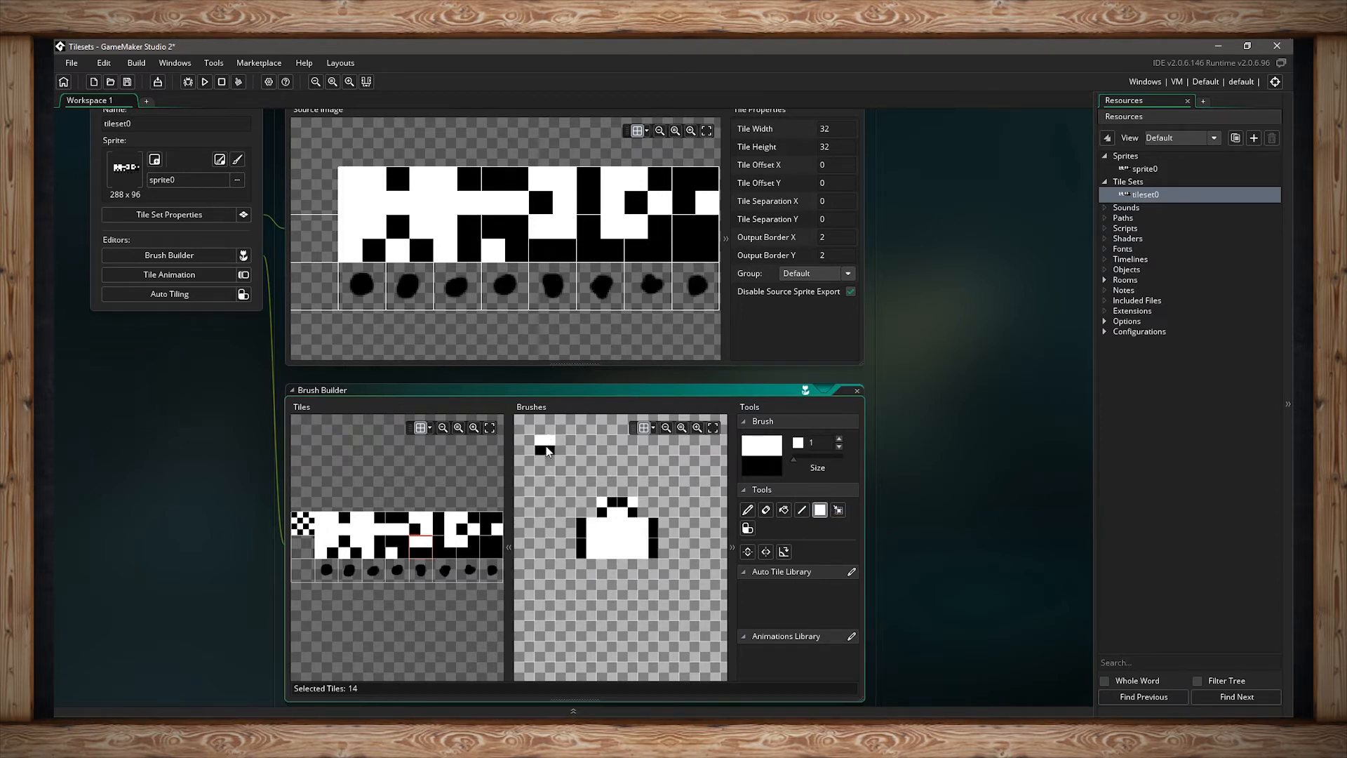
left_click_drag(546, 451, 686, 633)
key("ctrl+z")
- Select all four tiles of the two-by-two white block together on the brushes canvas with Select Tiles
left_click(839, 510)
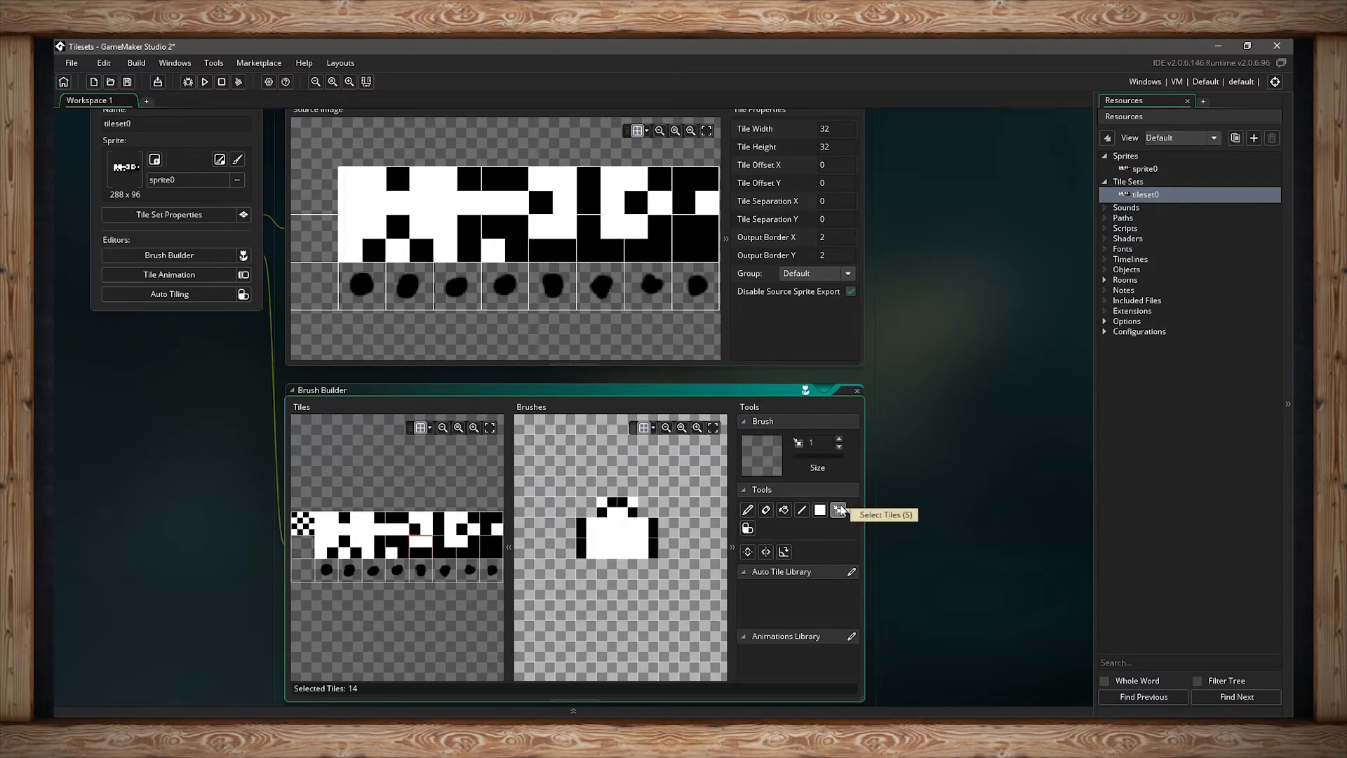
left_click(628, 528)
left_click(628, 549)
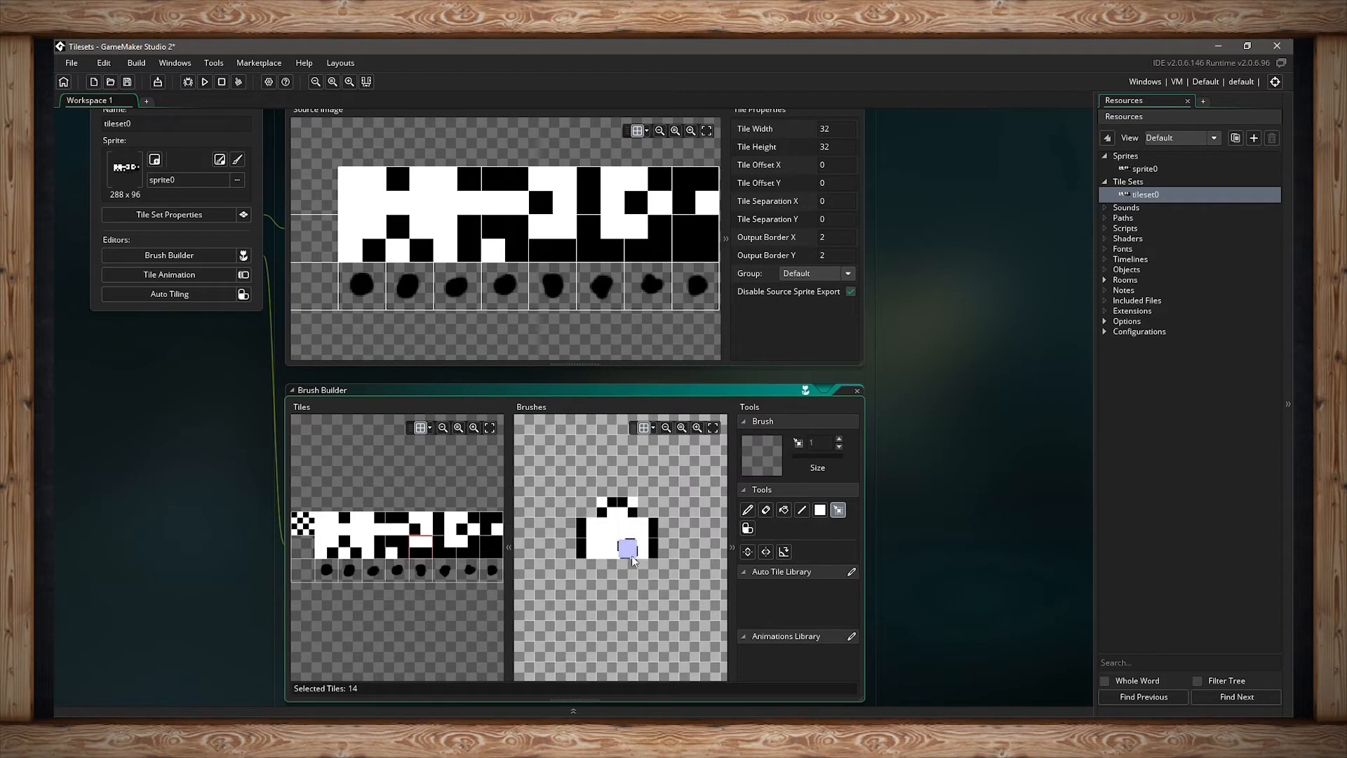
left_click(609, 549, "shift")
left_click(625, 532, "shift")
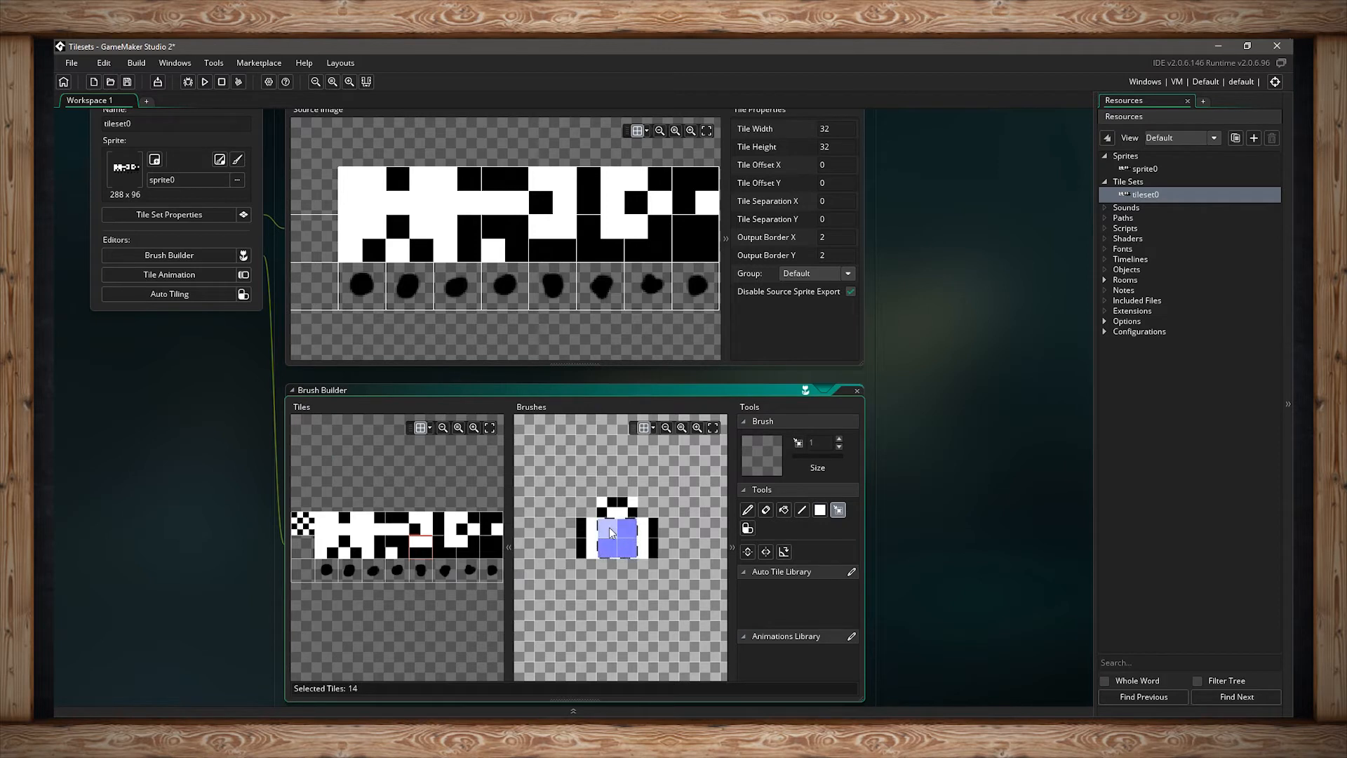
left_click(648, 556)
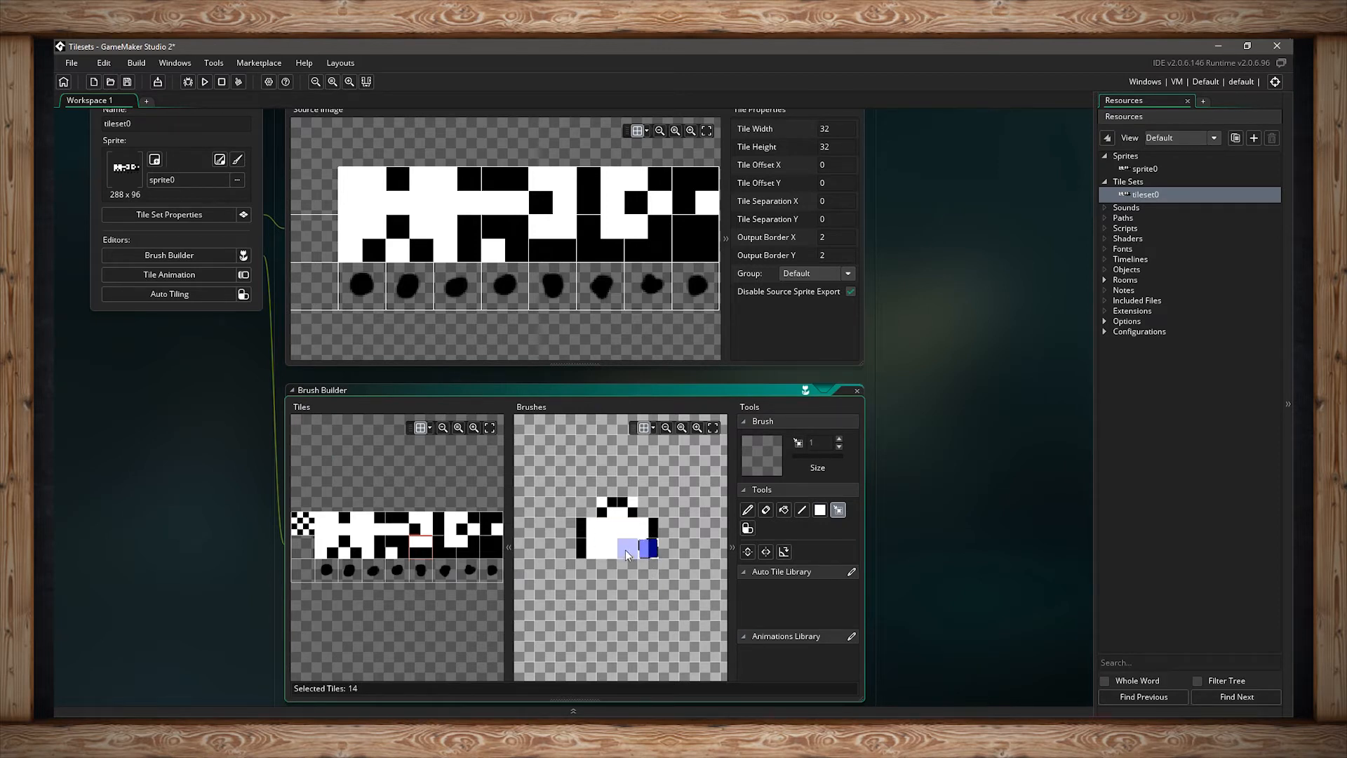
left_click(628, 554)
left_click(607, 552)
left_click(626, 550, "shift")
left_click(626, 530, "shift")
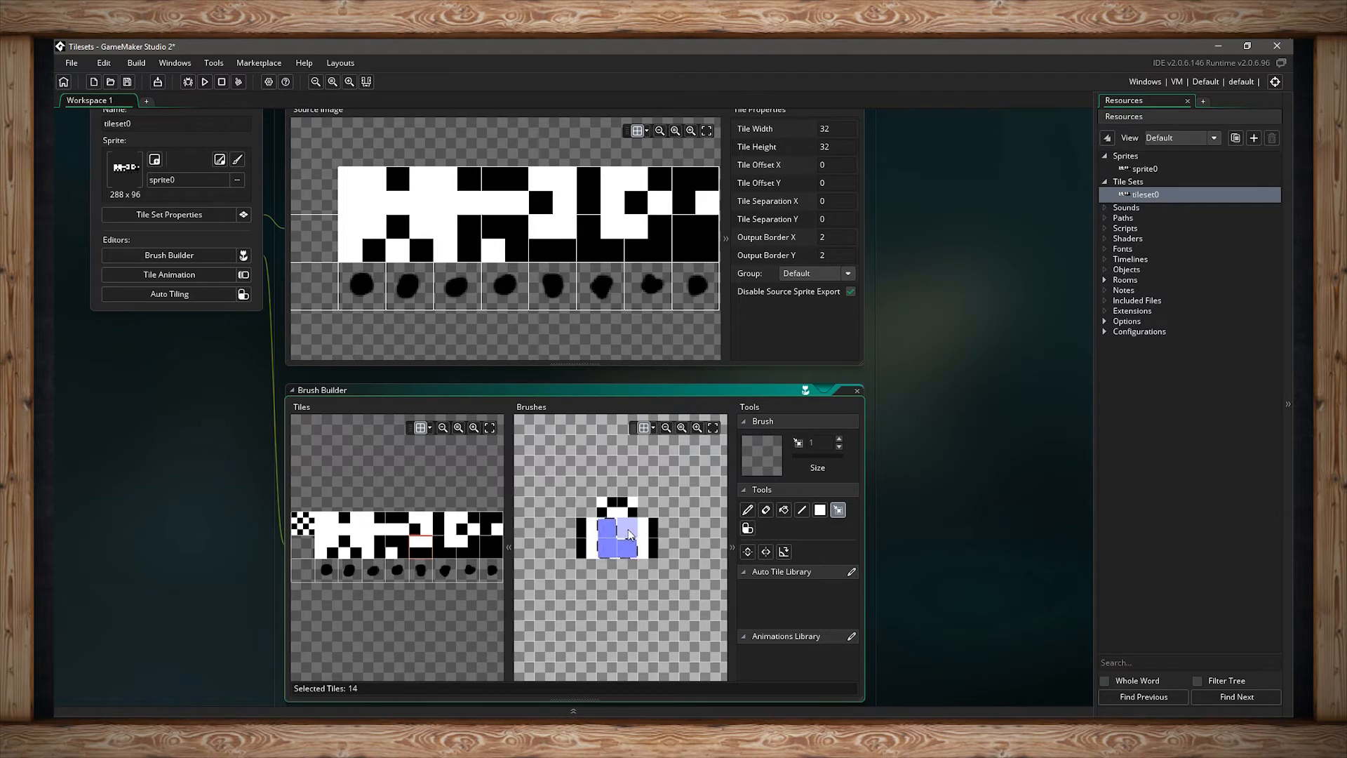
left_click(608, 530, "shift")
- Paint inside the selected block using the mostly black tile that has one white upper-left quarter
left_click(469, 543)
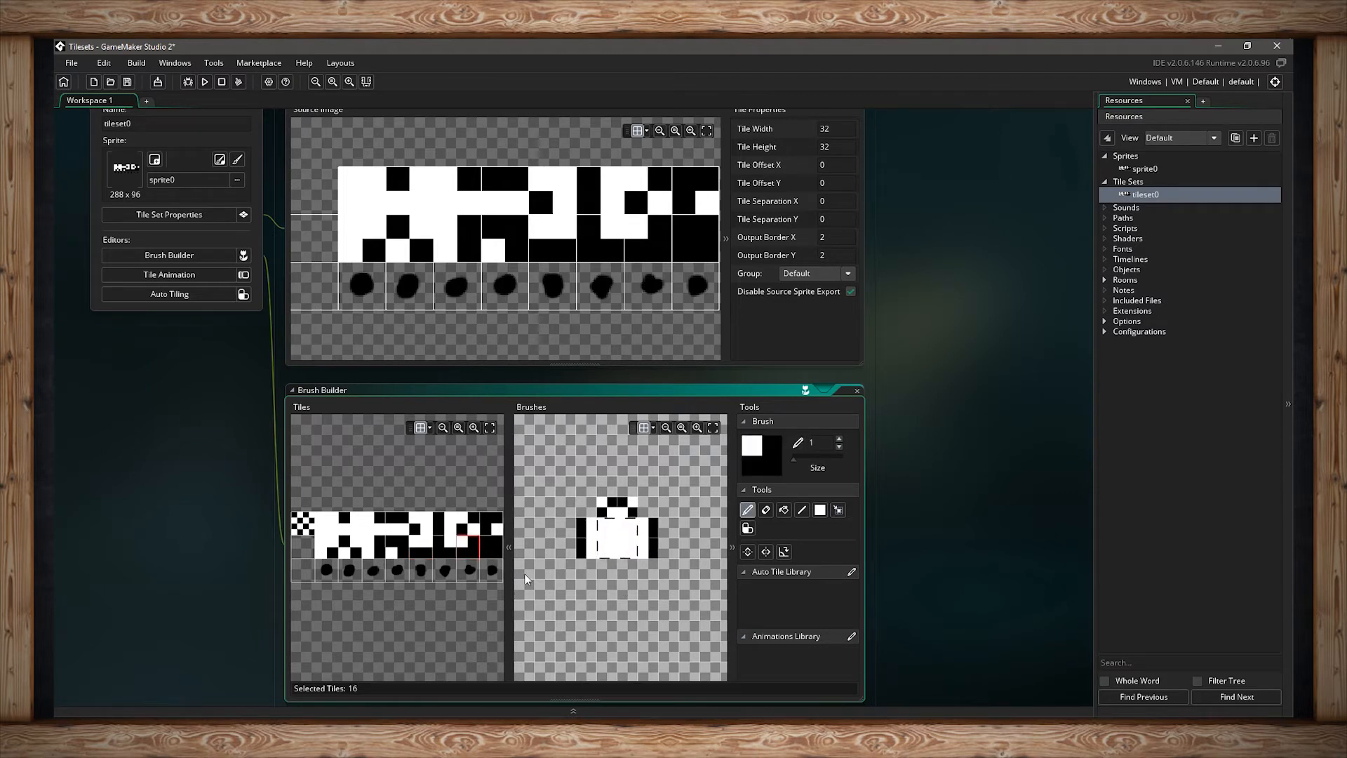
mouse_move(620, 531)
left_mouse_down()
mouse_move(609, 544)
mouse_move(605, 531)
left_mouse_up()
left_click(626, 544)
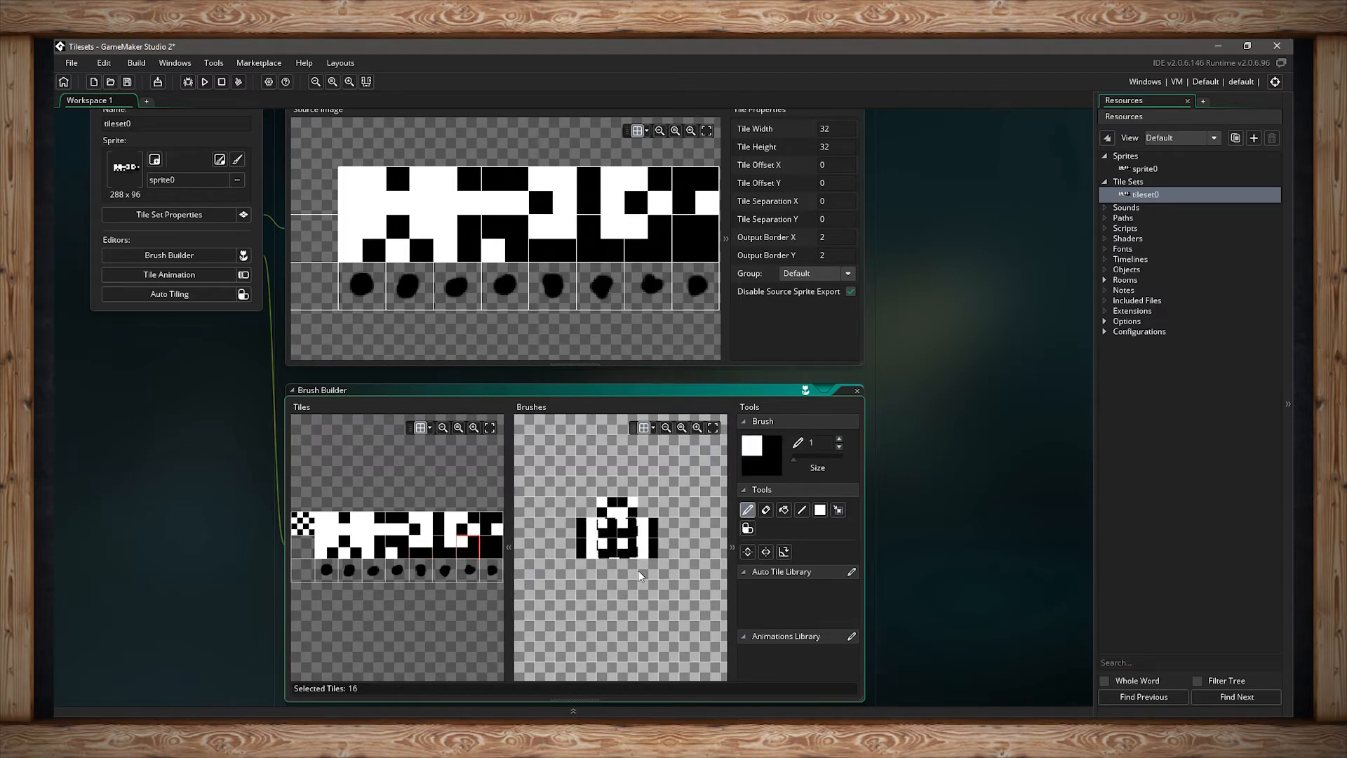
- Flood-fill the selected block with the checkered black-and-white tile, and undo both the fill and the earlier pen strokes
left_click(784, 510)
left_click(469, 525)
left_click(617, 551)
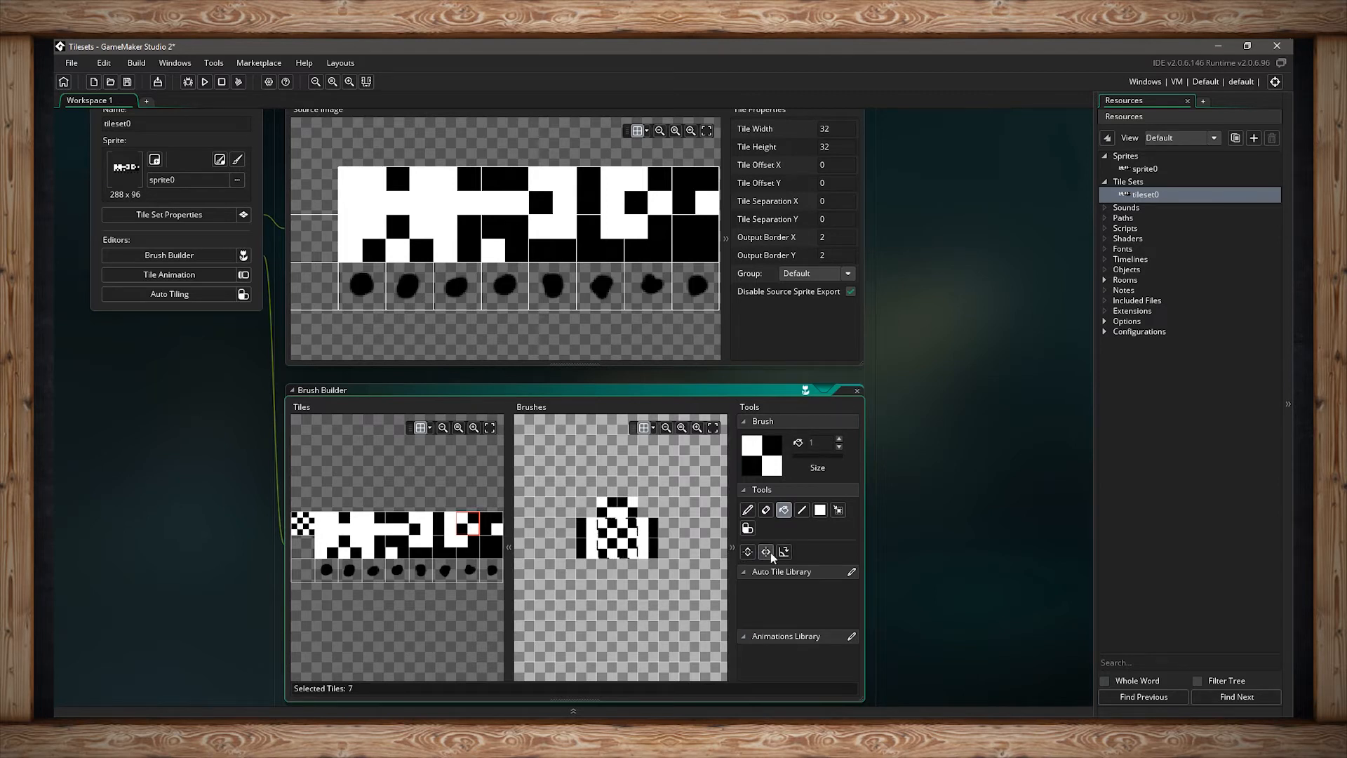
key("ctrl+z")
key("ctrl+z")
key("ctrl+z")
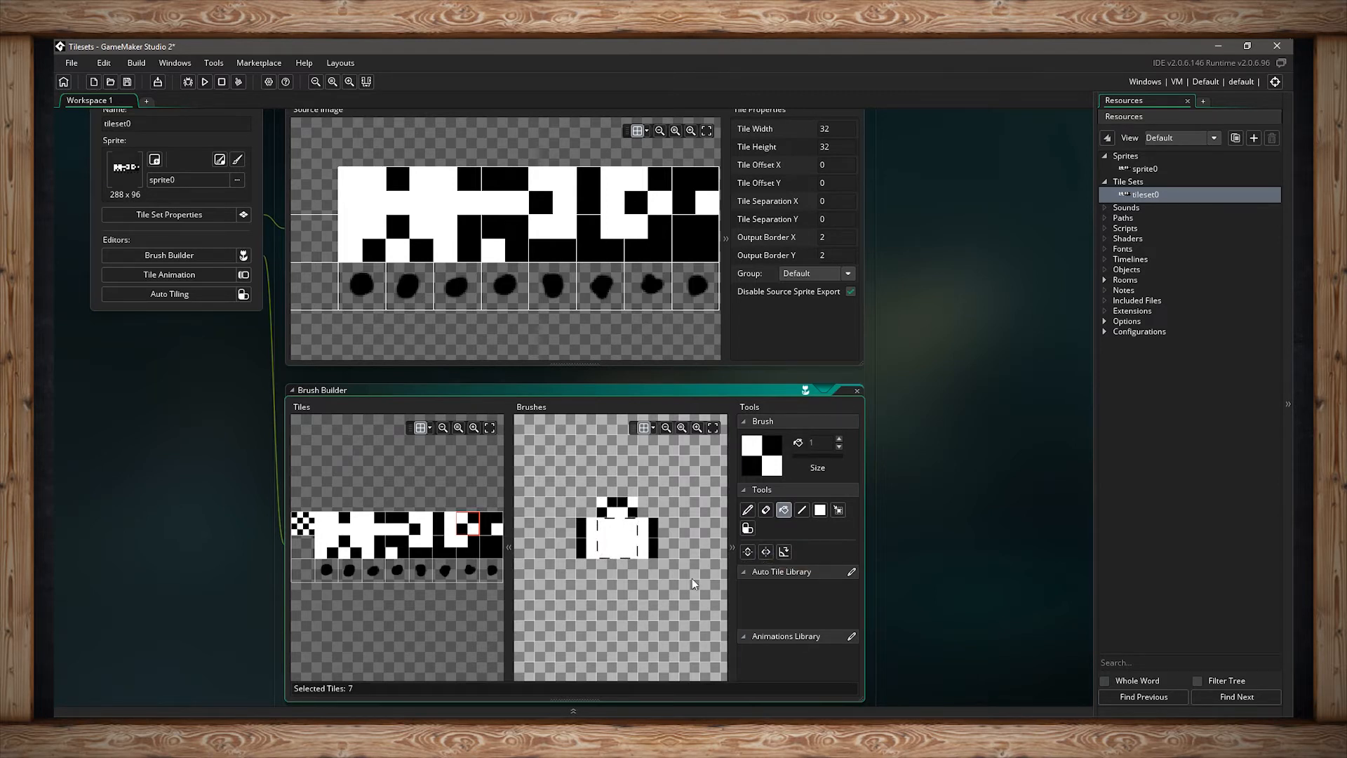
- Flip the white-over-black tile vertically, paint it once on the white block and undo that, and rotate the brush tile 90 degrees clockwise
left_click(838, 510)
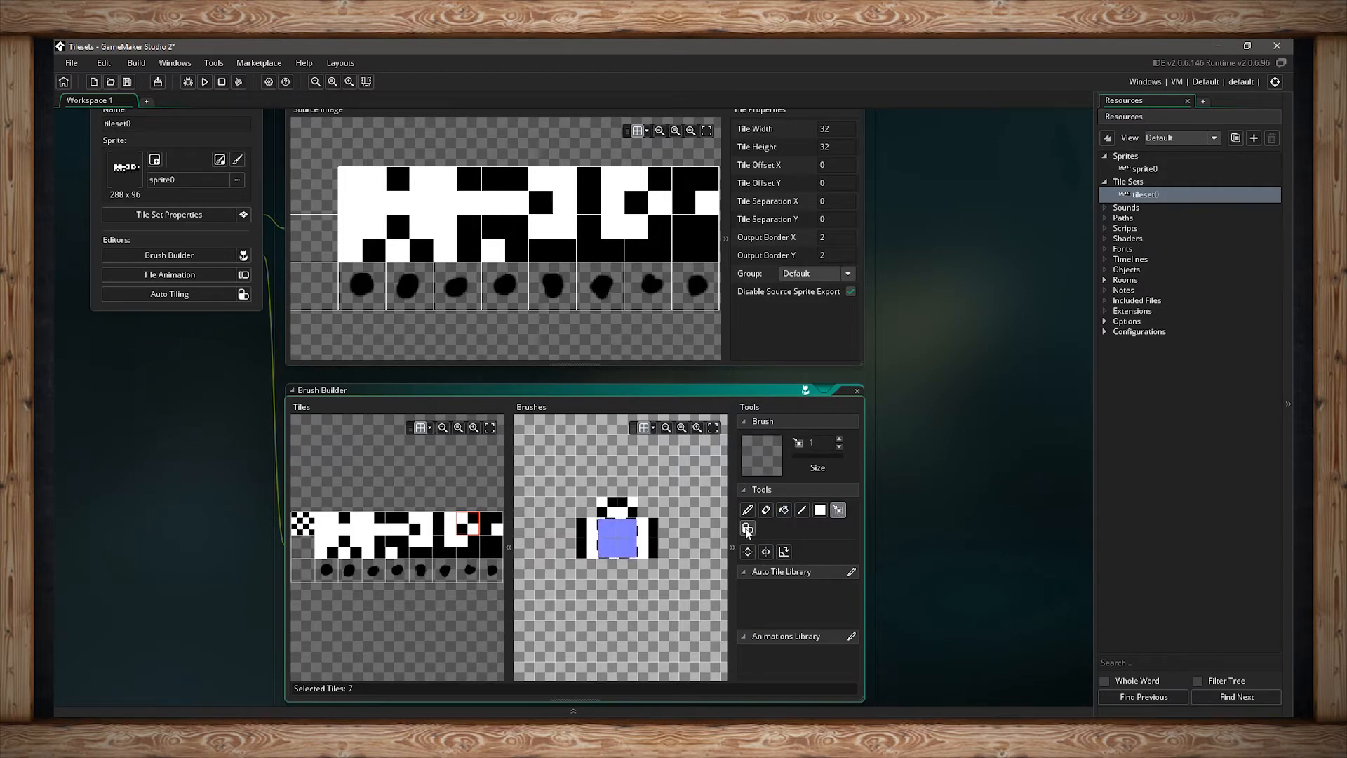
left_click(748, 529)
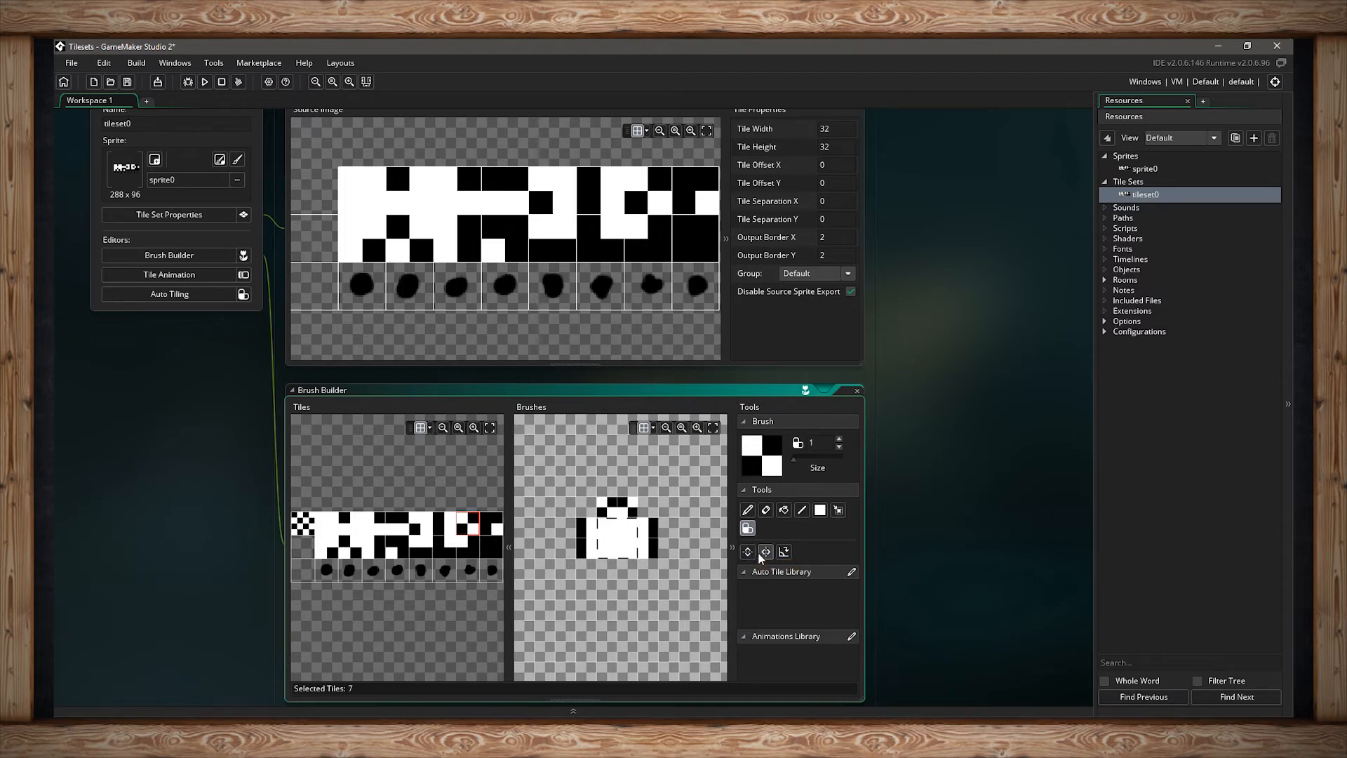
left_click(424, 545)
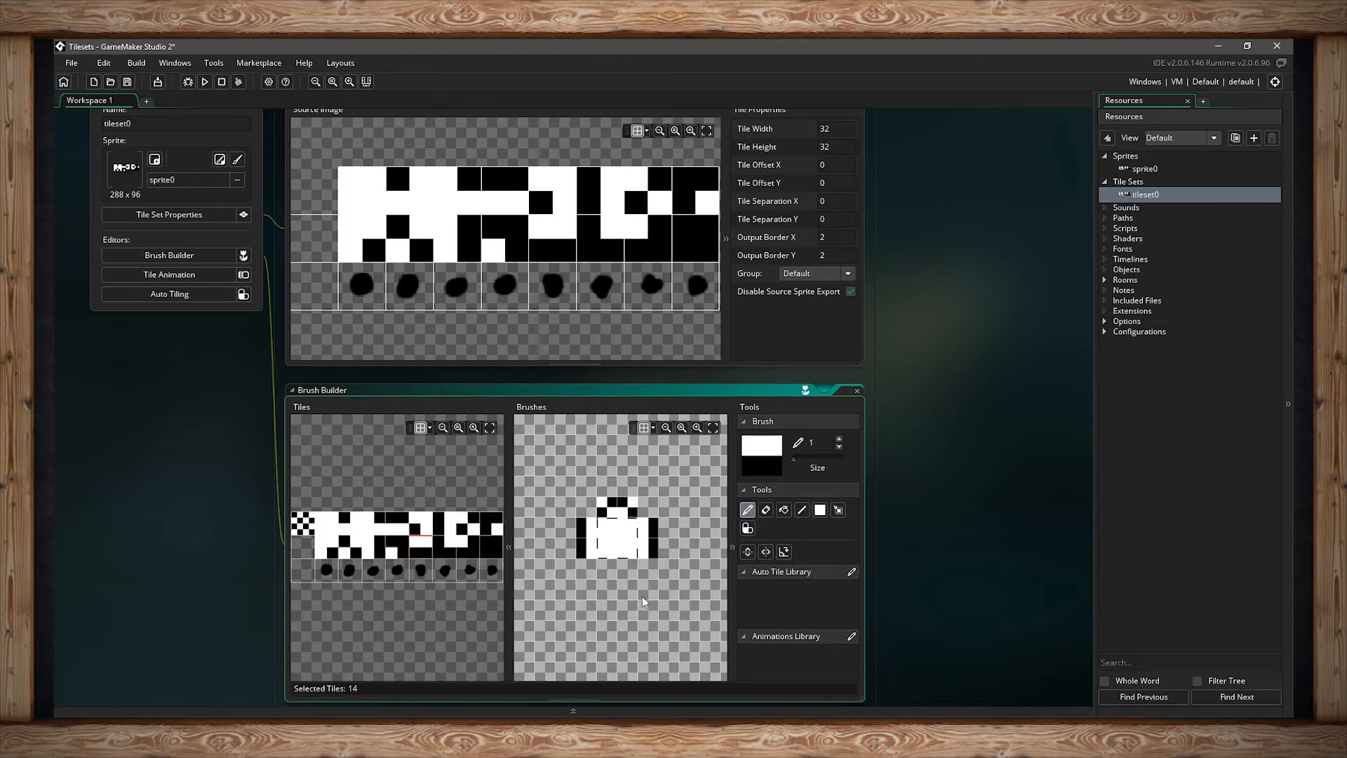
left_click(759, 553)
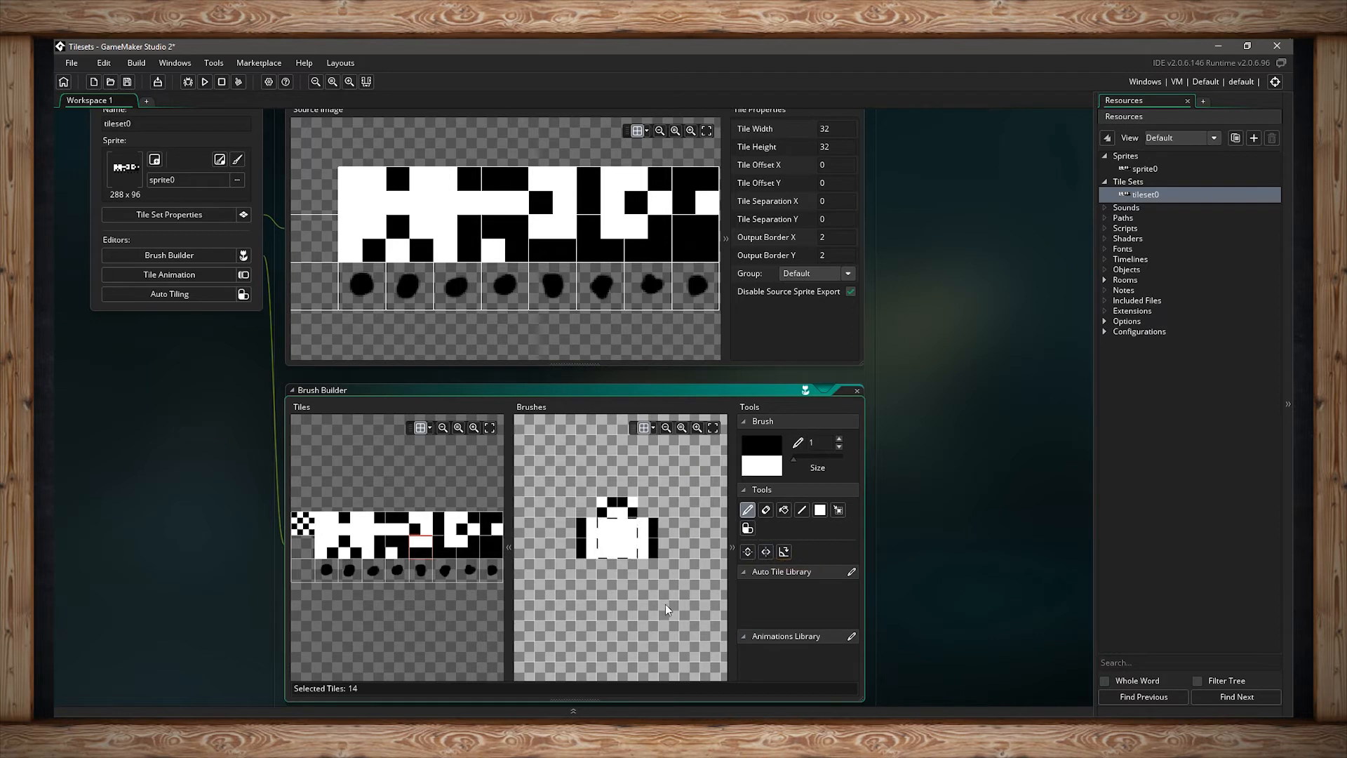
left_click(604, 544)
key("ctrl+z")
left_click(789, 555)
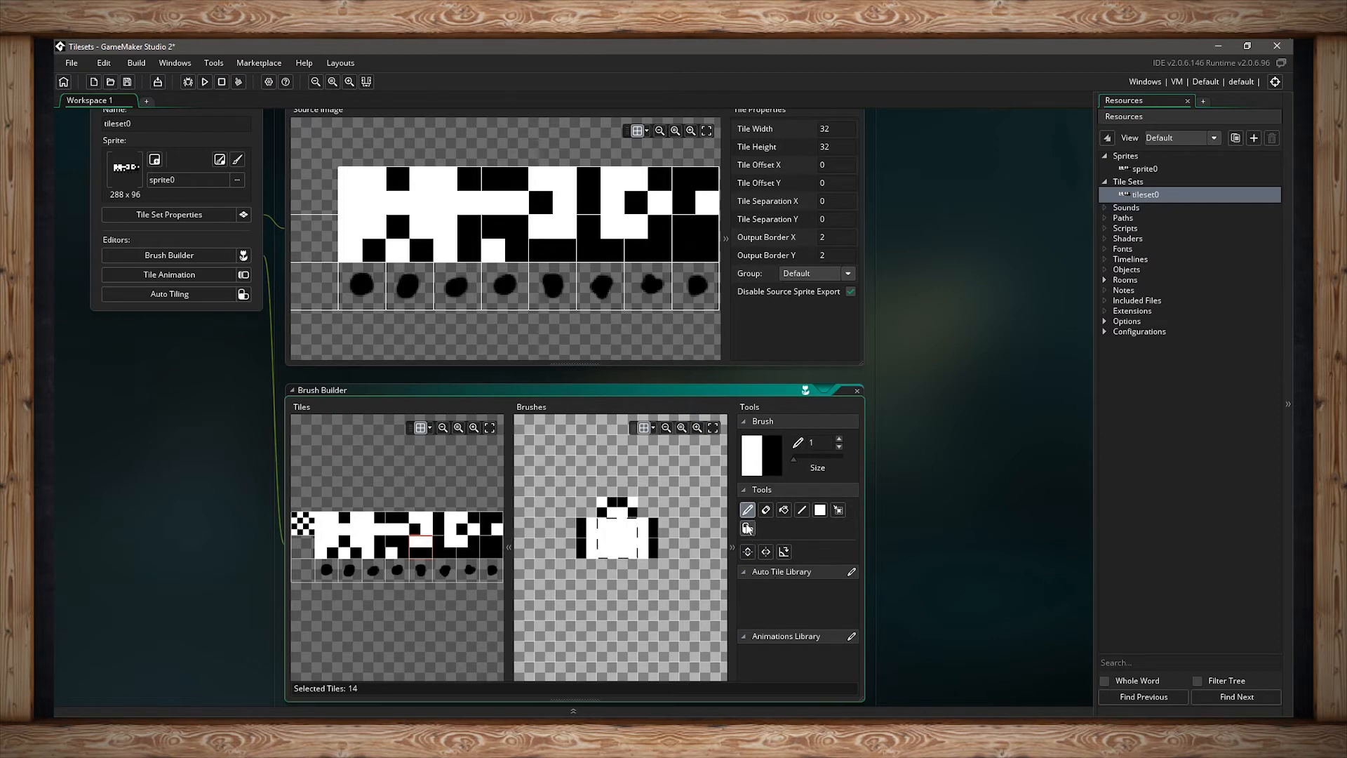
- Close the Brush Builder, open the Tile Animation editor and add an animation with 8 frames
left_click(748, 528)
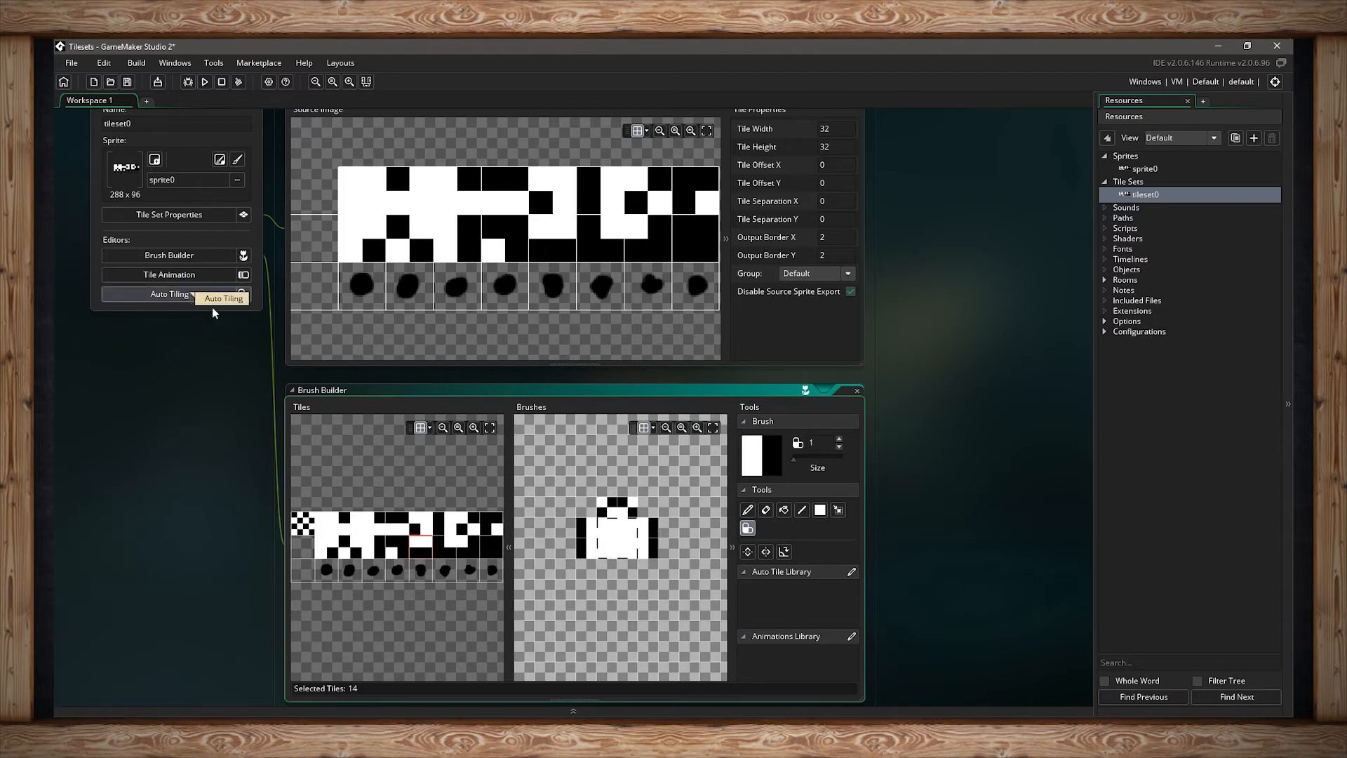
left_click(856, 392)
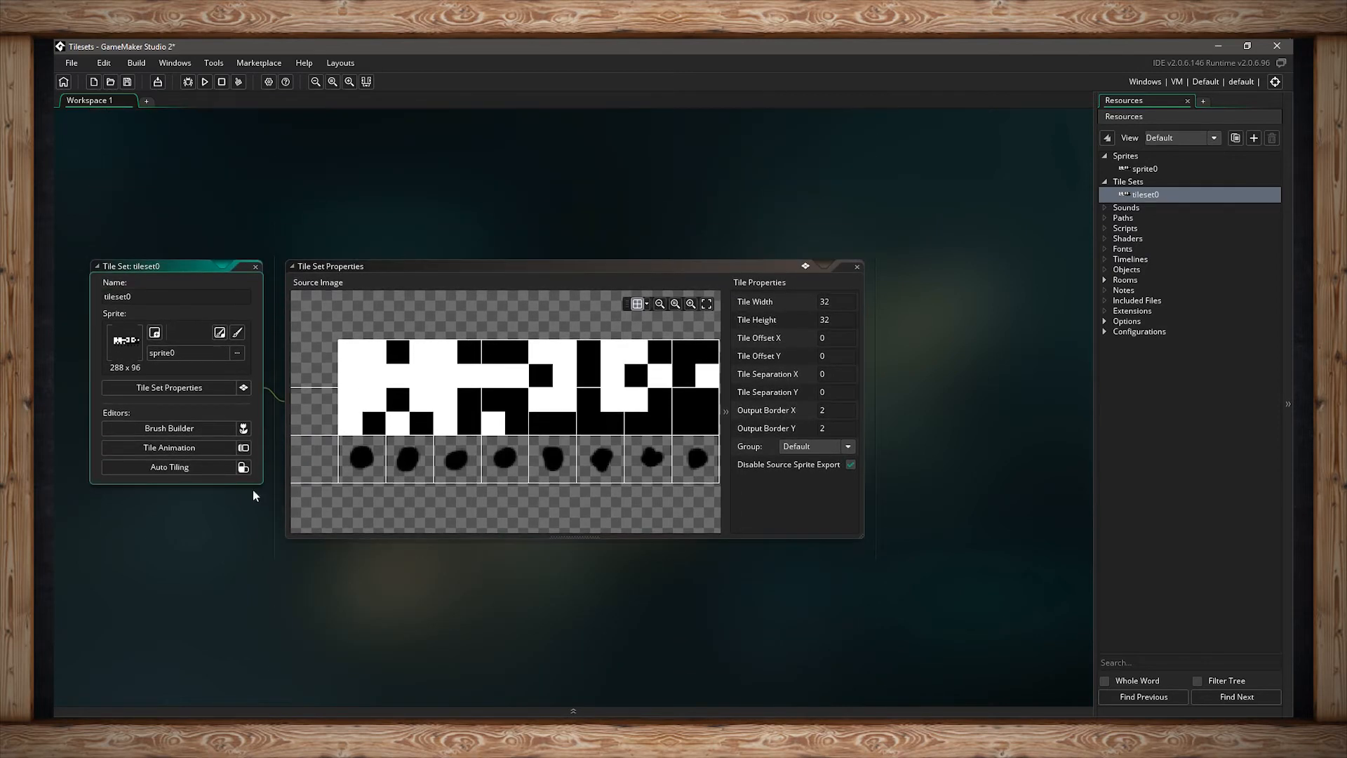
left_click(184, 449)
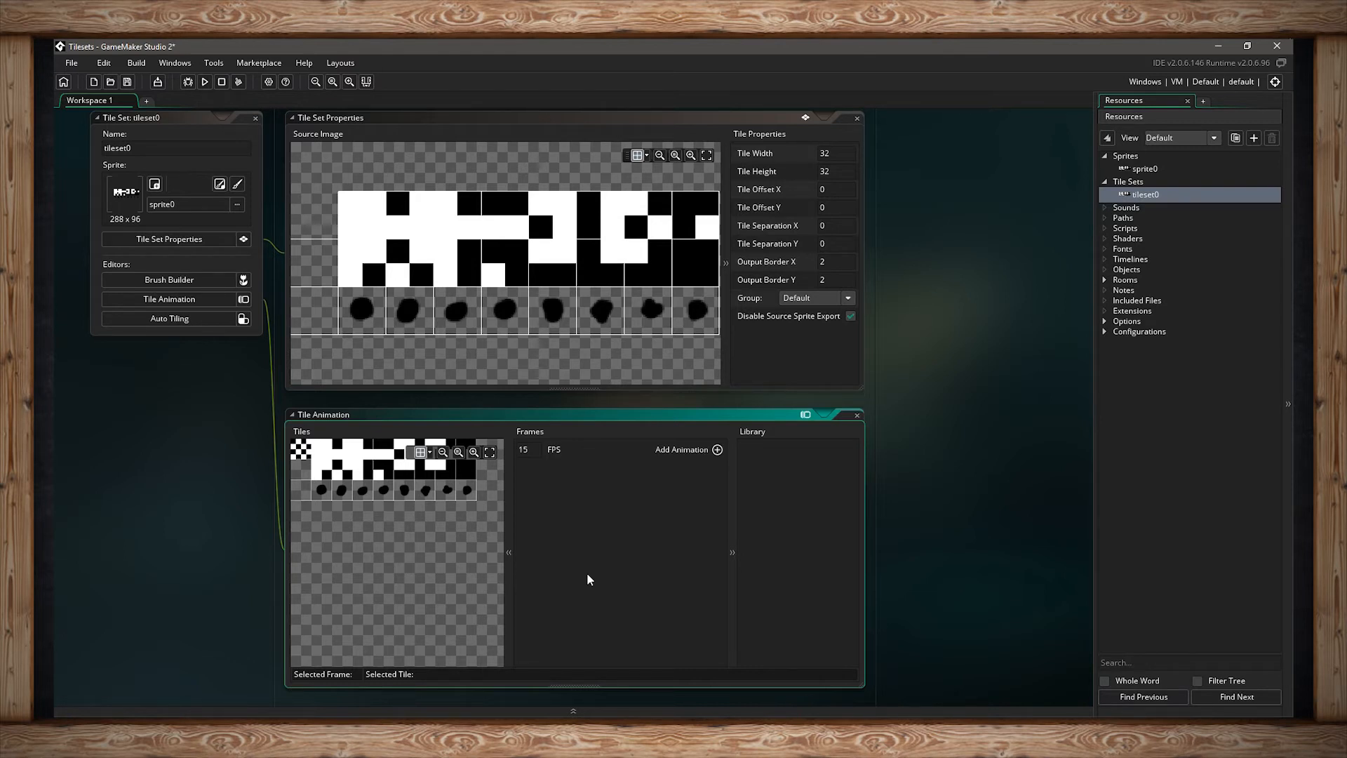
left_click(716, 449)
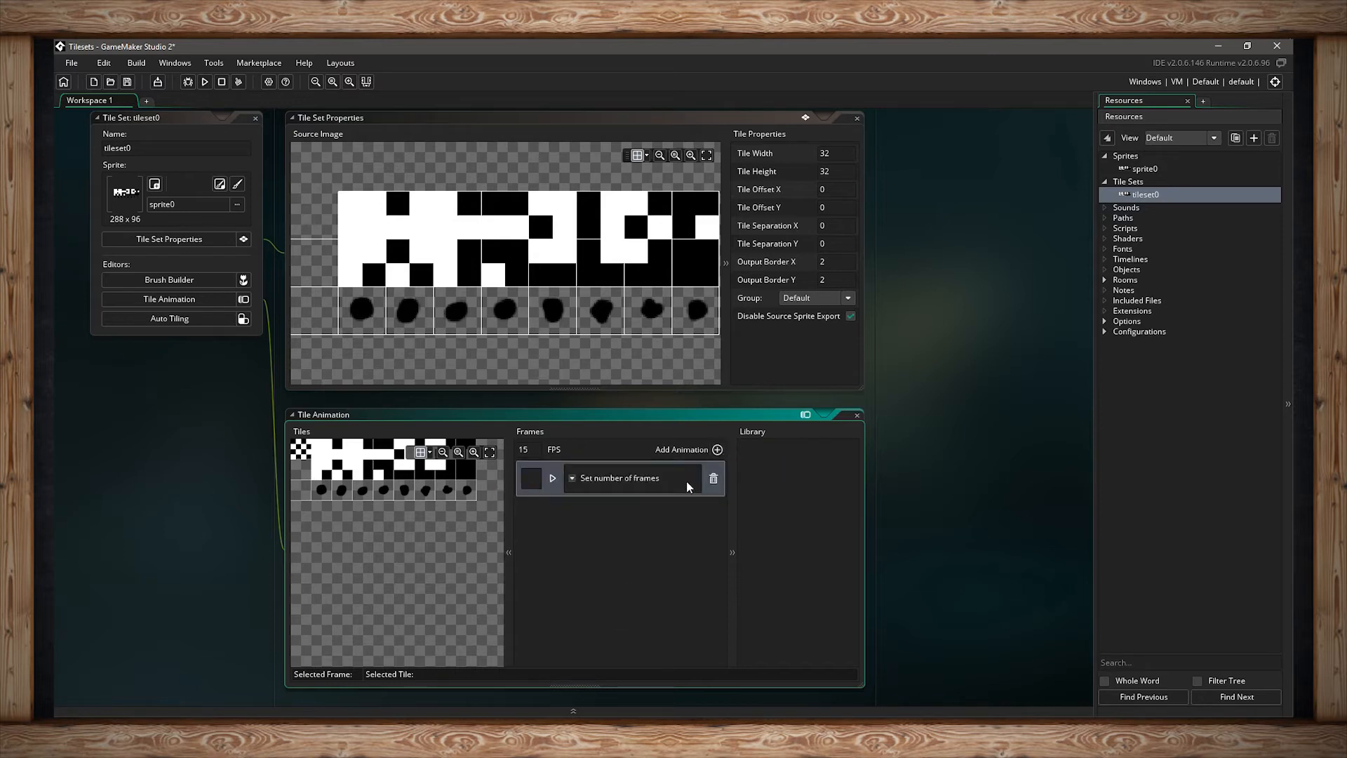
left_click(579, 483)
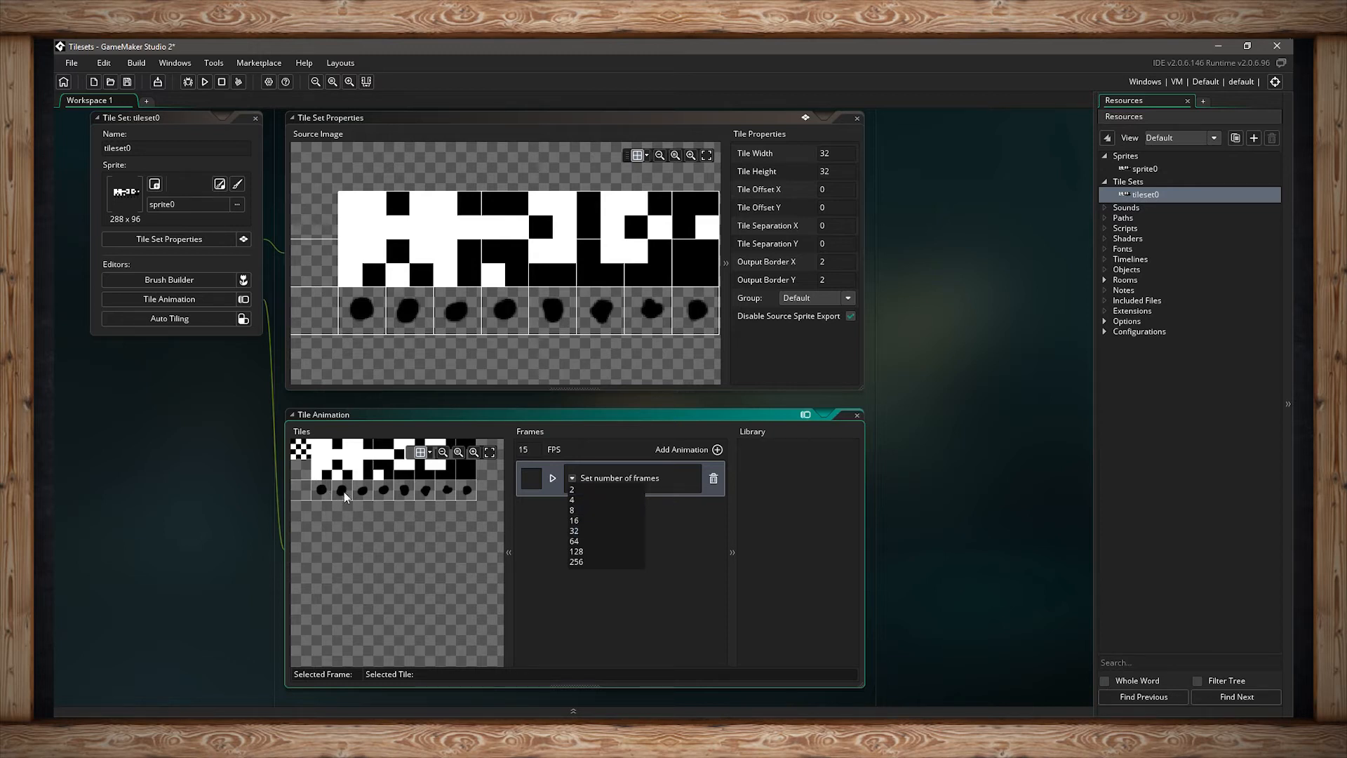
left_click(578, 510)
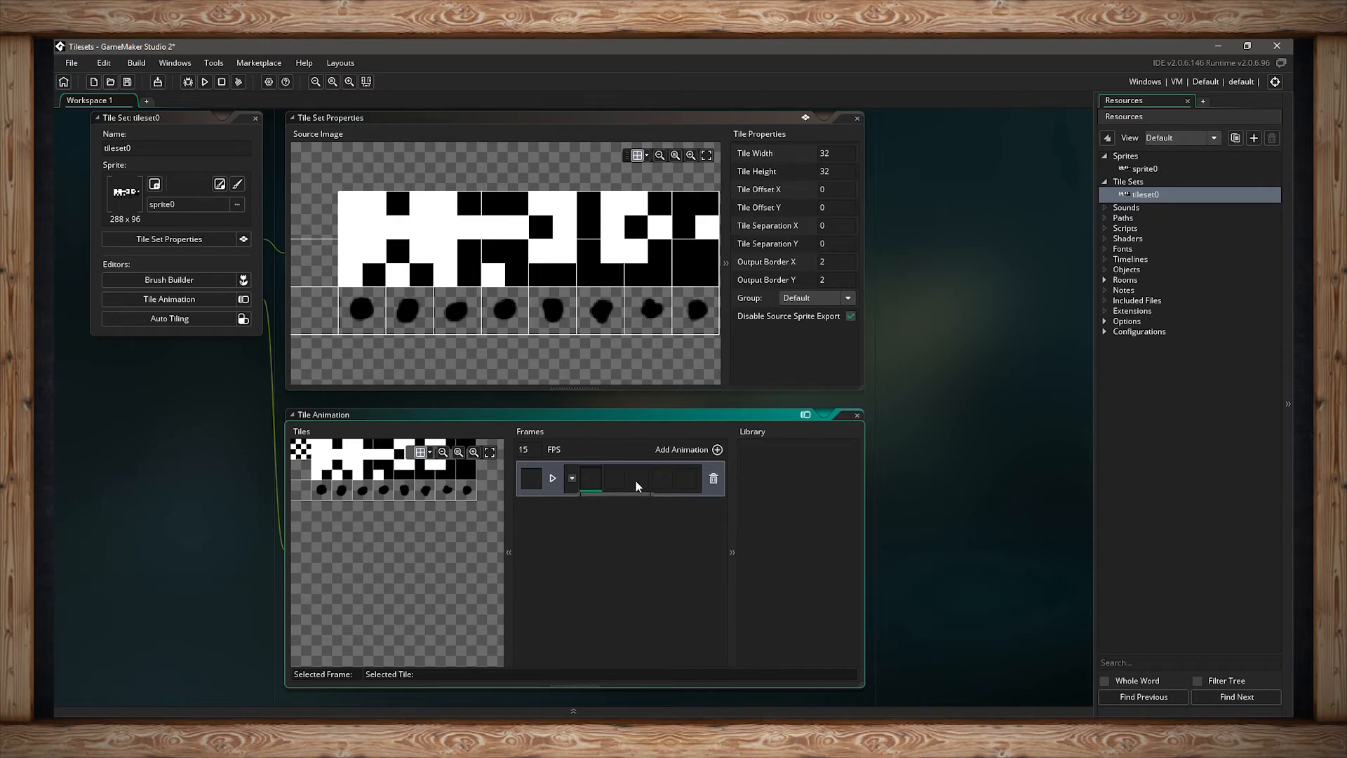
- Assign the eight black blob tiles in order to the animation's frames and play the preview
left_click(320, 492)
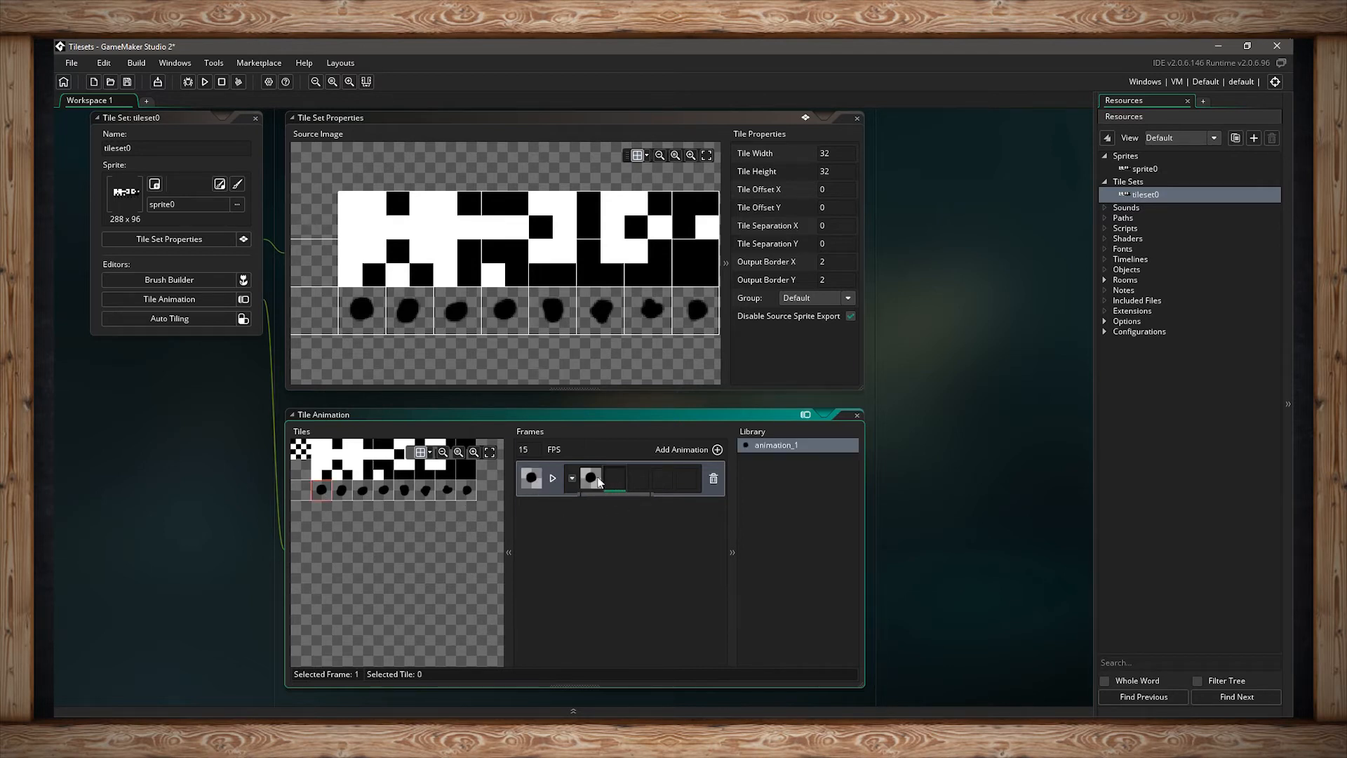
left_click(341, 492)
left_click(367, 494)
left_click(380, 493)
left_click(403, 492)
left_click(424, 492)
left_click(450, 492)
left_click(466, 492)
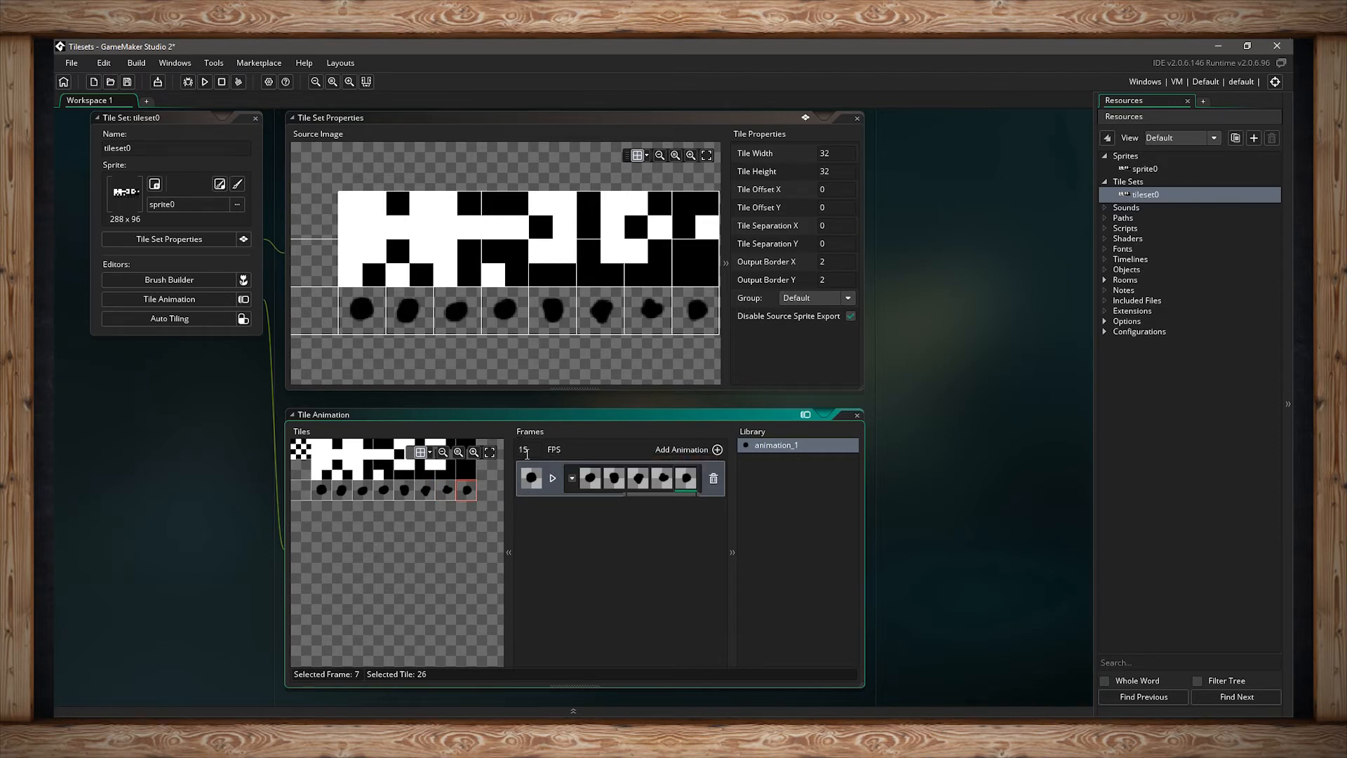
left_click(551, 480)
- Close the Tile Animation editor and open the Auto Tiling editor with the whole tile set in view
left_click(832, 414)
scroll(699, 449, "up", 2)
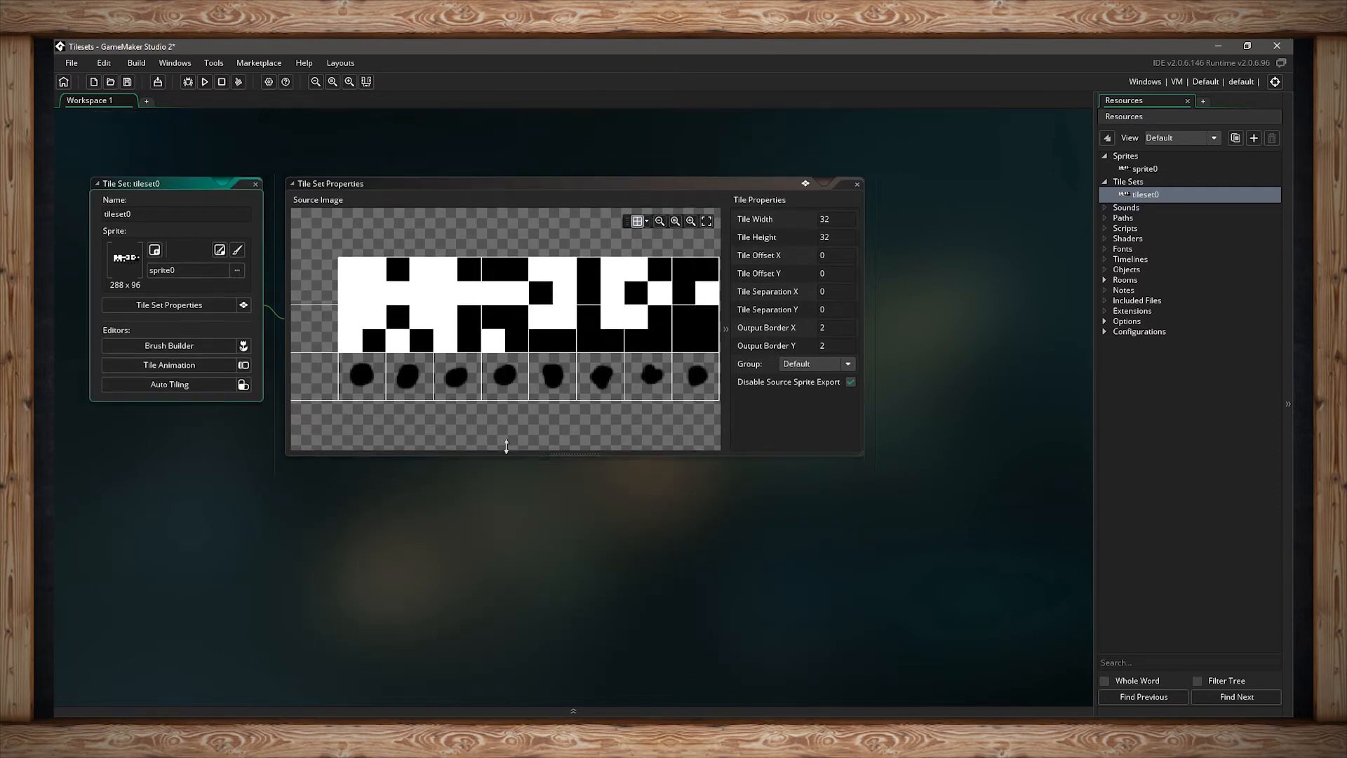
left_click(209, 466)
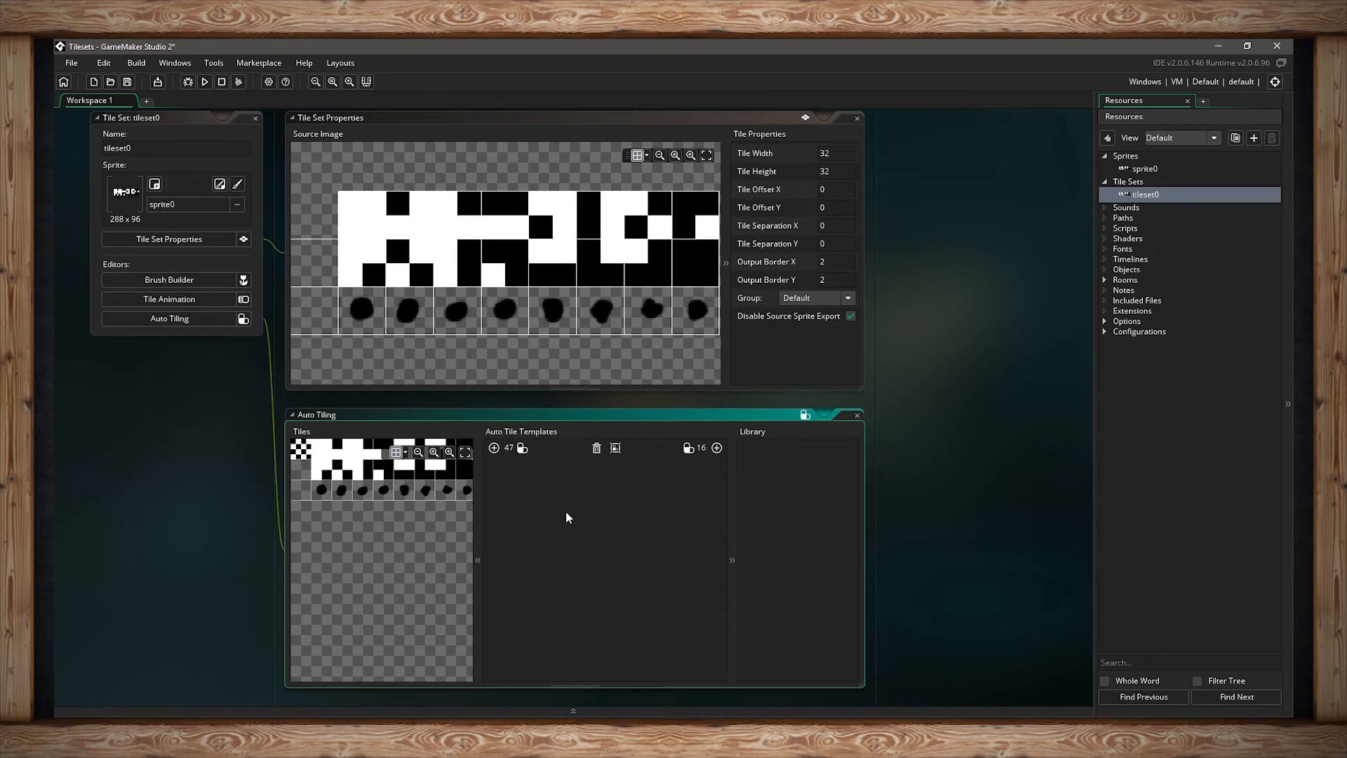
left_click(465, 452)
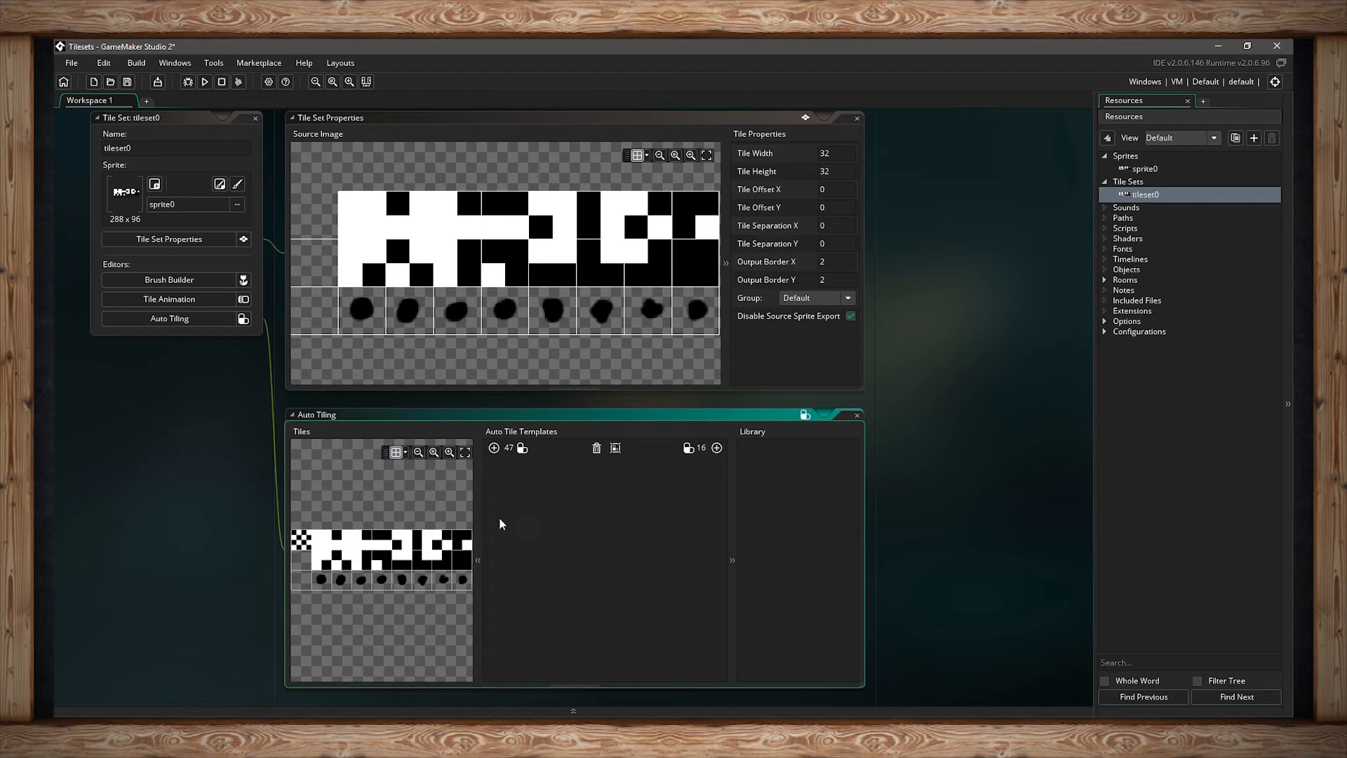
- Add a 47-tile auto tile template, select the last slot of its first row, and delete the template
left_click(495, 448)
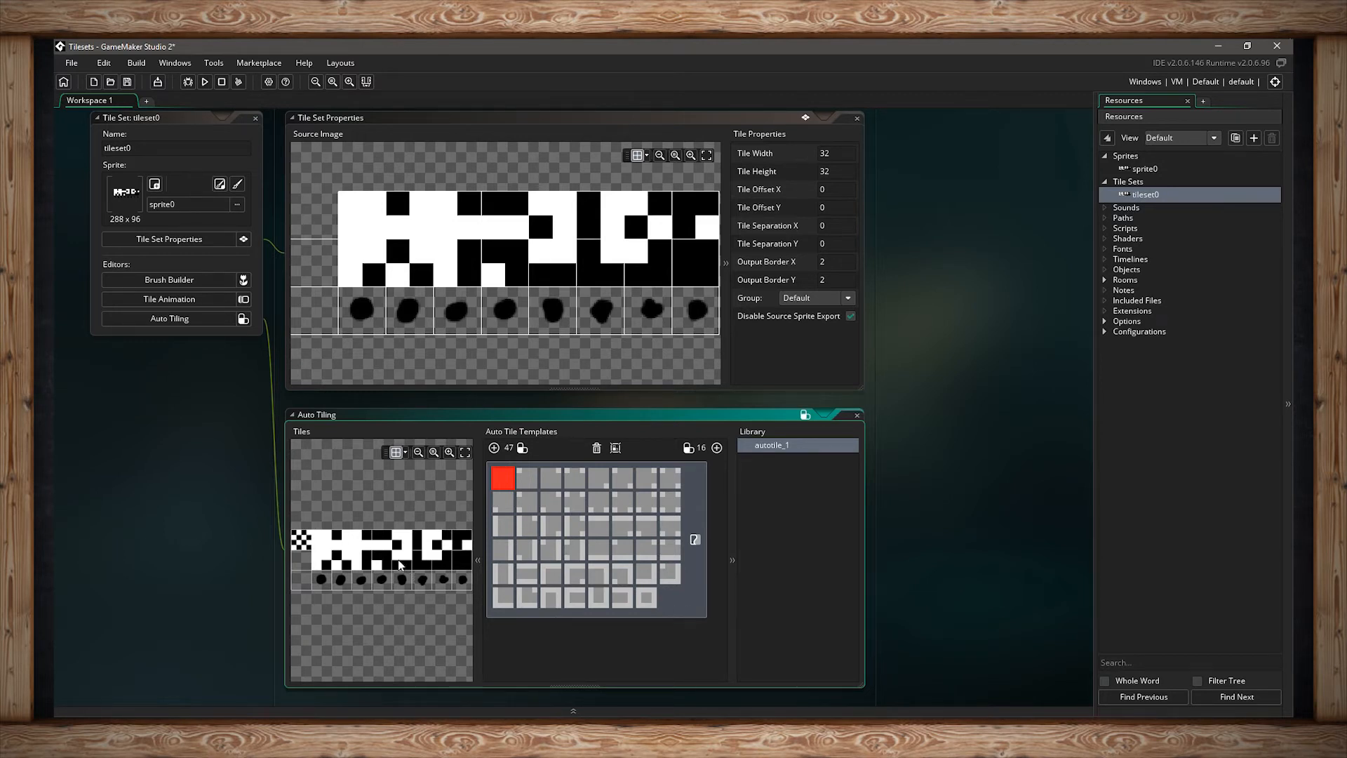
left_click(671, 480)
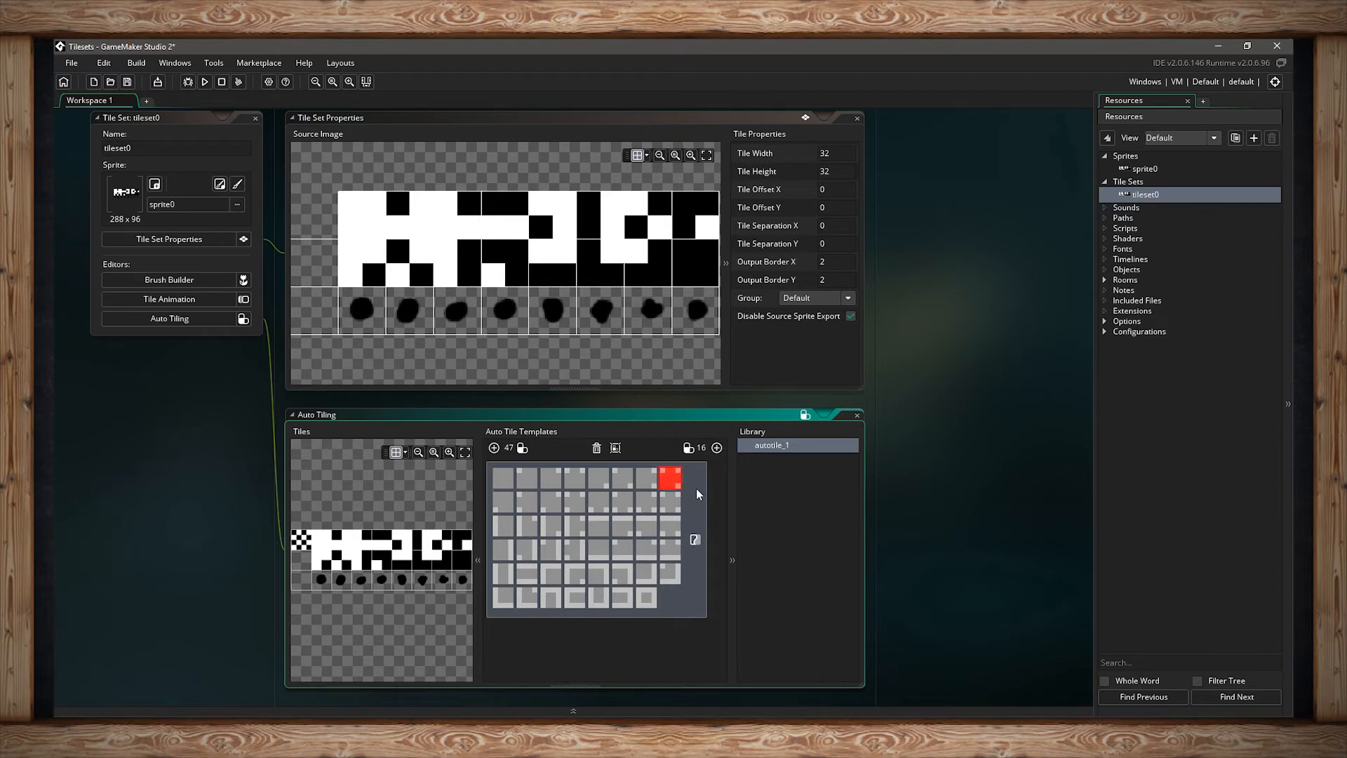
left_click(597, 448)
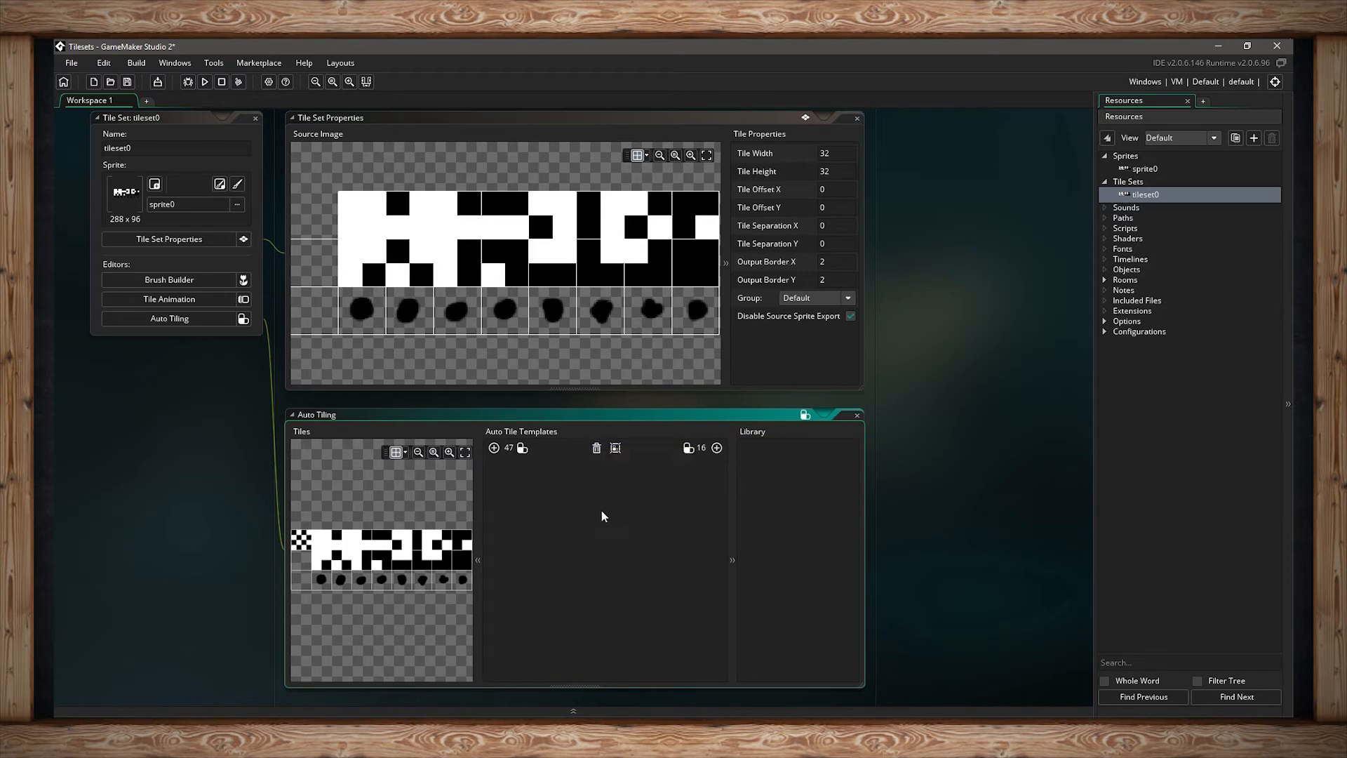
left_click(717, 448)
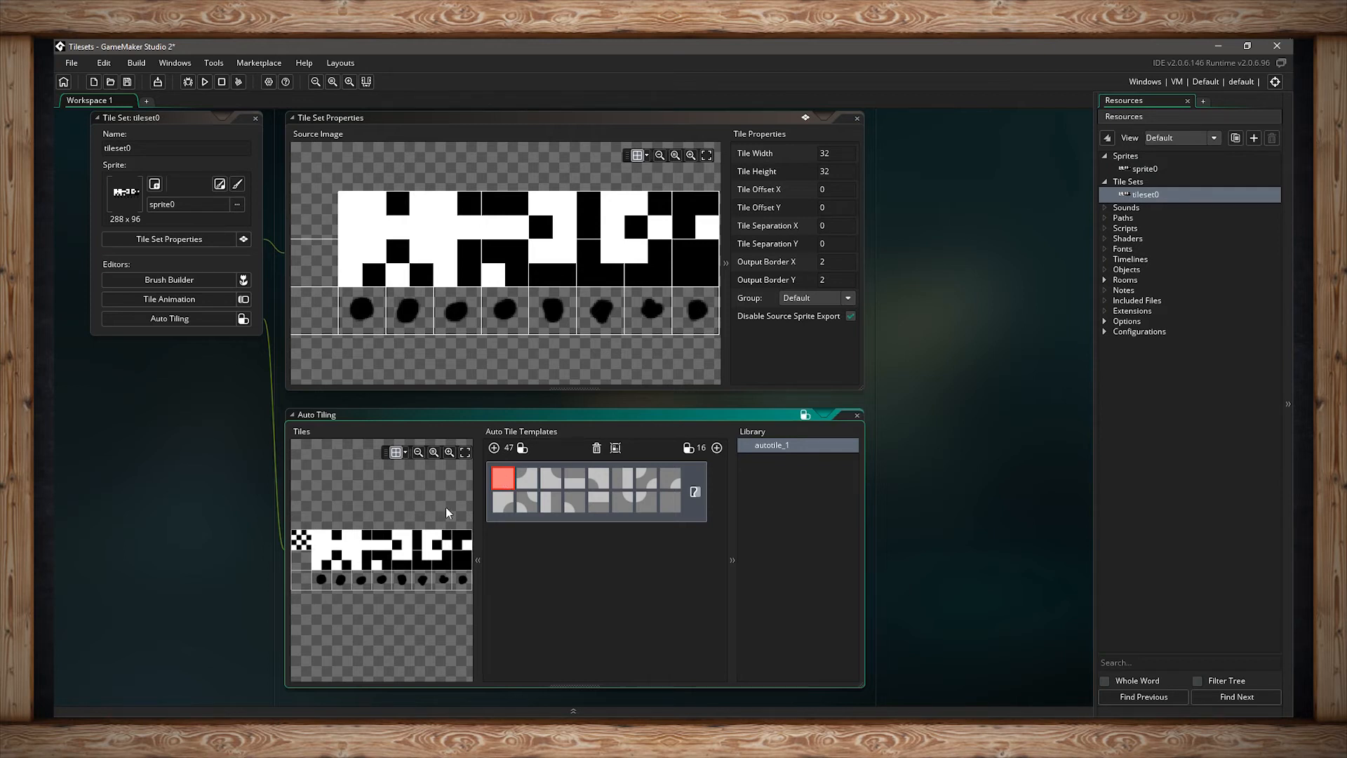
left_click(324, 544)
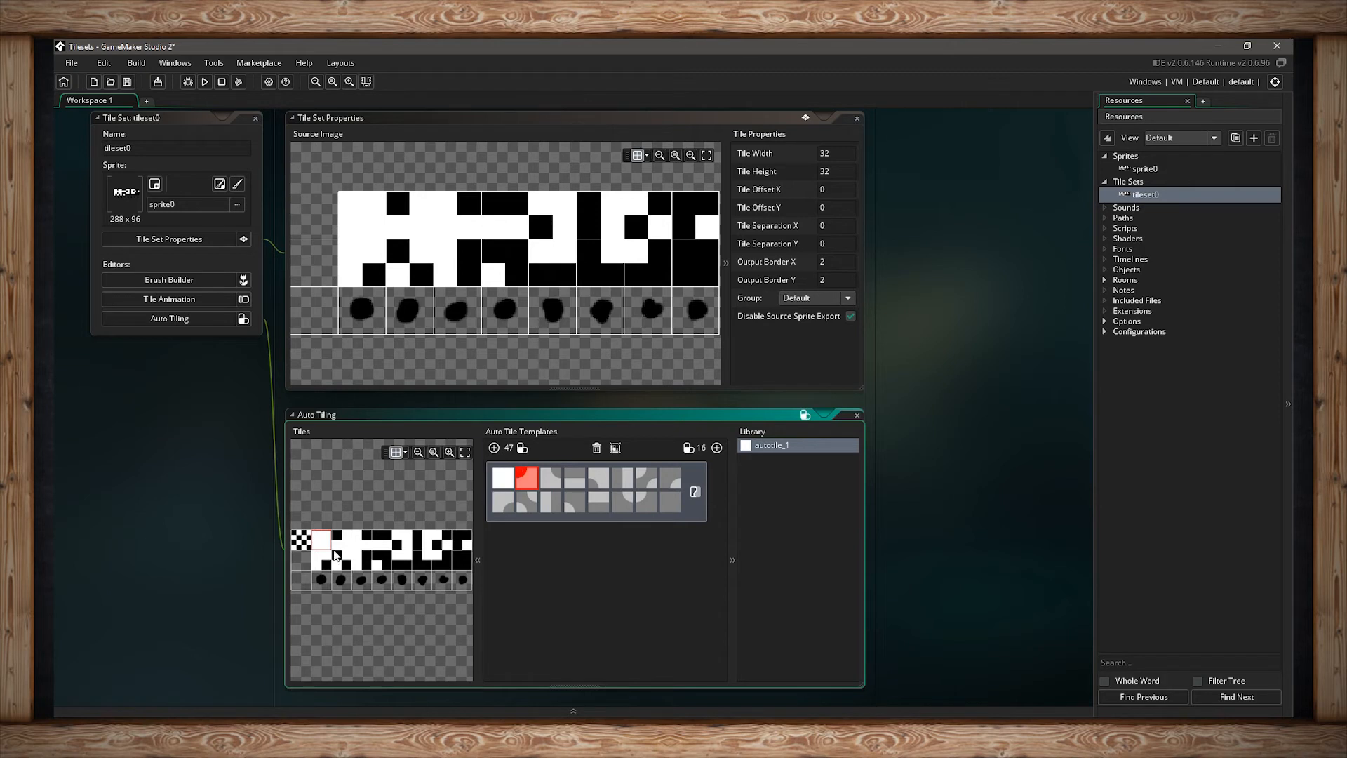
left_click(342, 543)
left_click(365, 544)
left_click(382, 541)
left_click(402, 541)
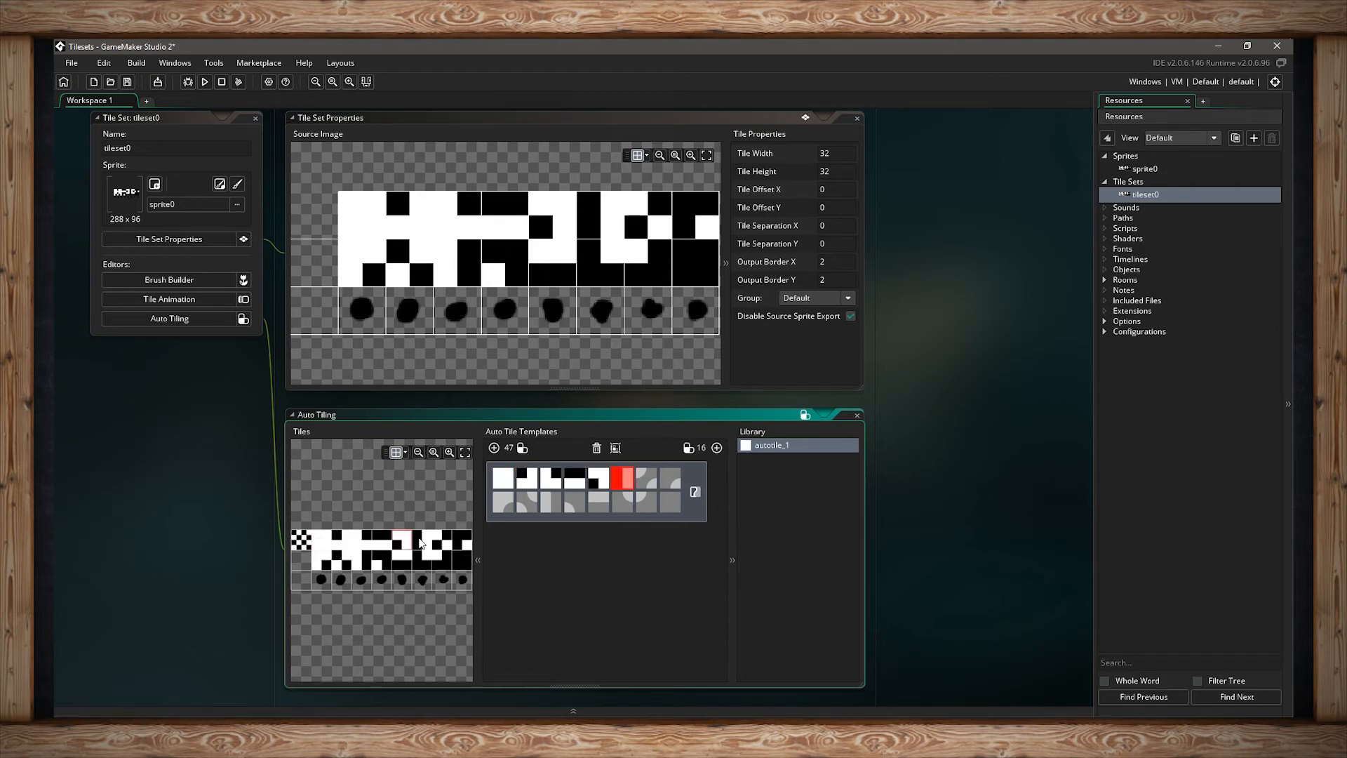
left_click(421, 541)
left_click(442, 541)
left_click(465, 542)
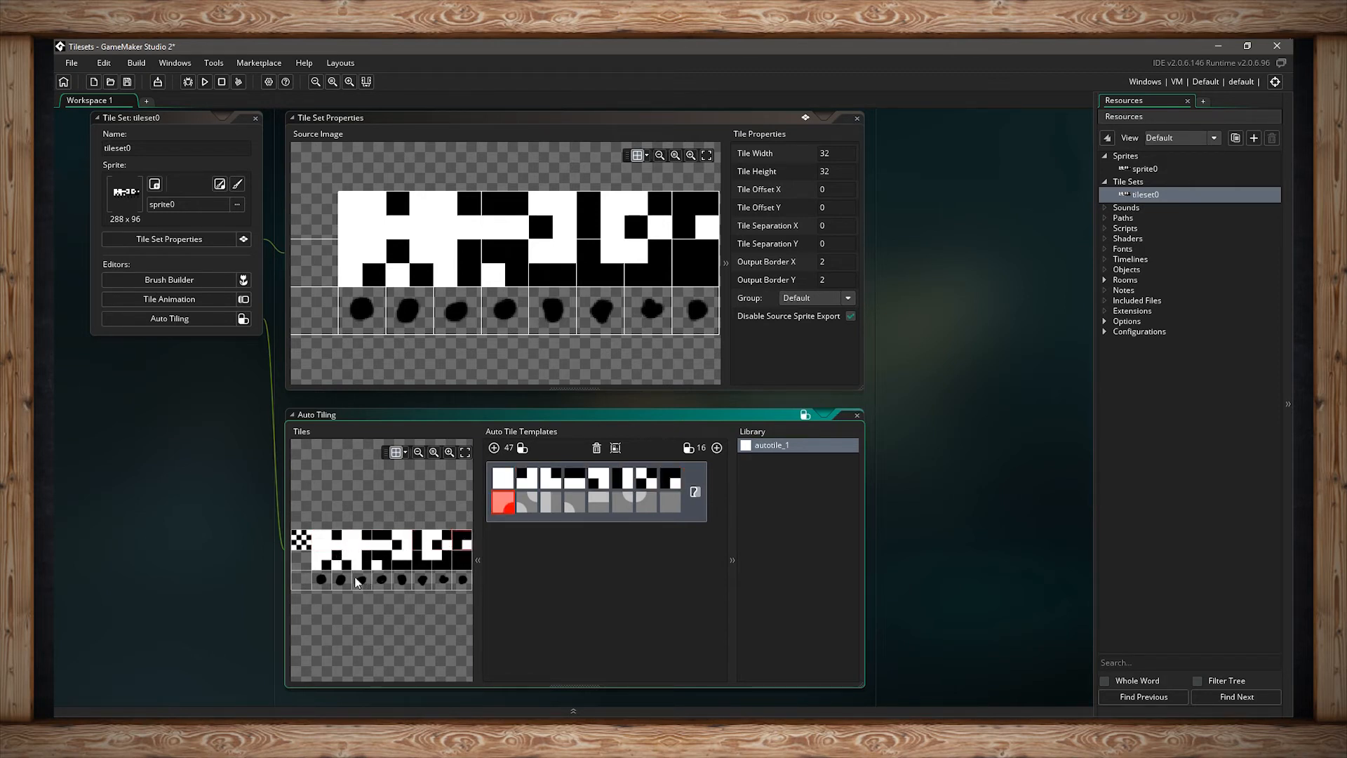
left_click(321, 560)
left_click(342, 560)
left_click(373, 562)
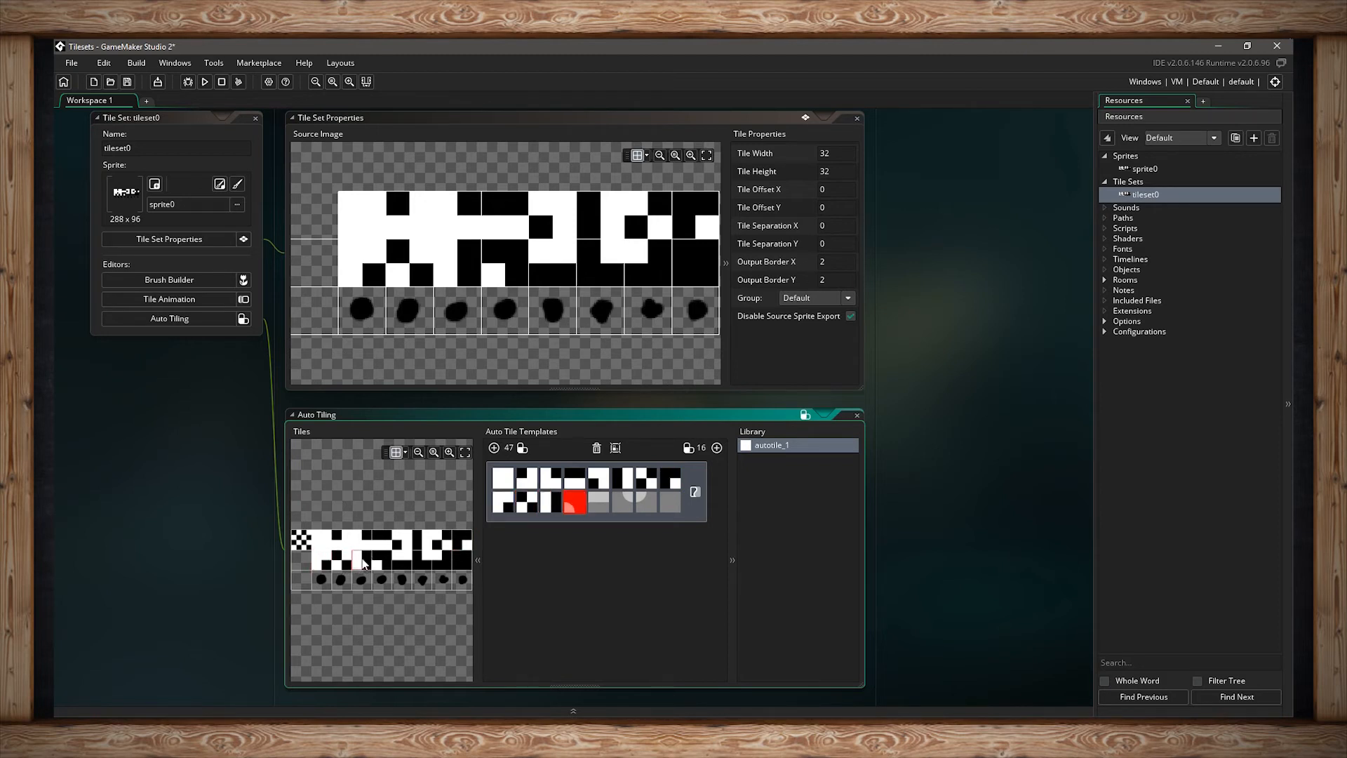
left_click(395, 561)
key("Delete")
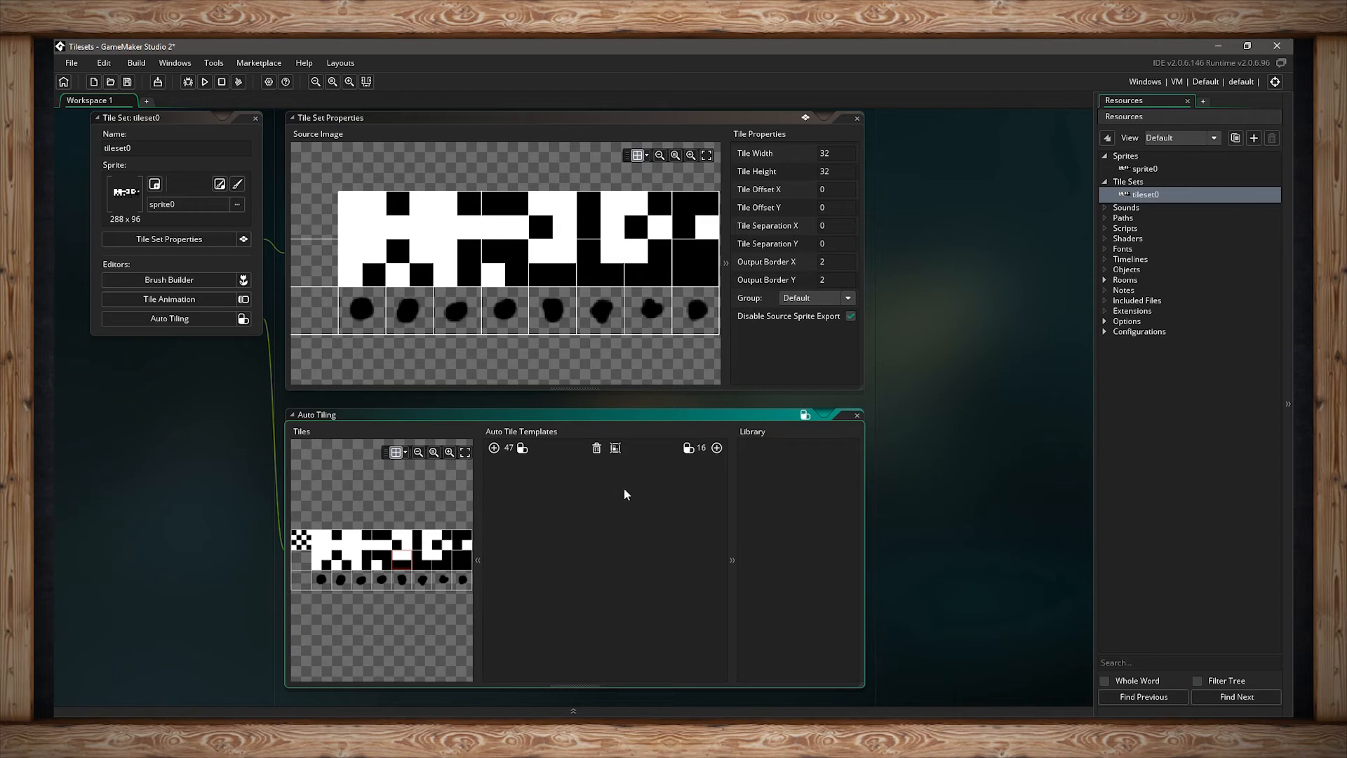
- Add a 16-tile auto tile template and assign the eight tiles of the tile set's first row in order to its upper slots
left_click(716, 447)
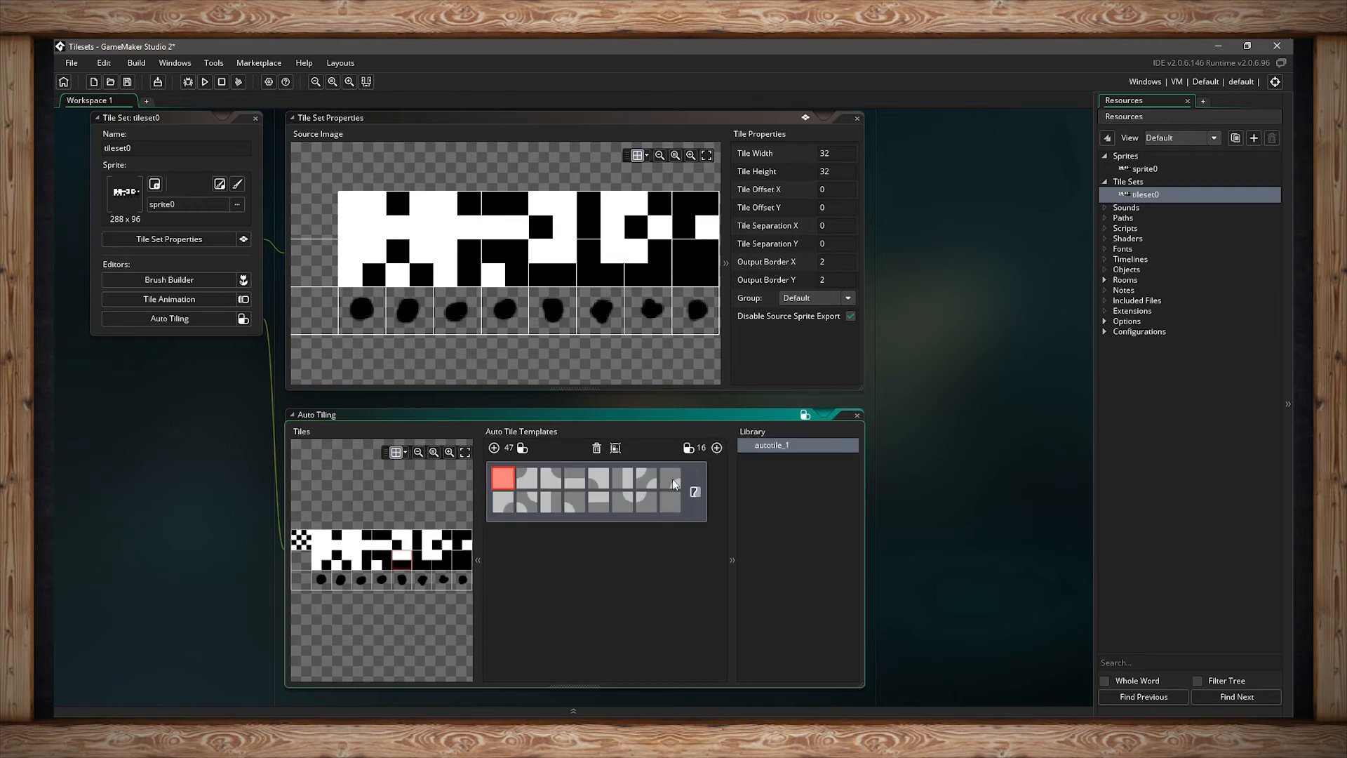
left_click(324, 540)
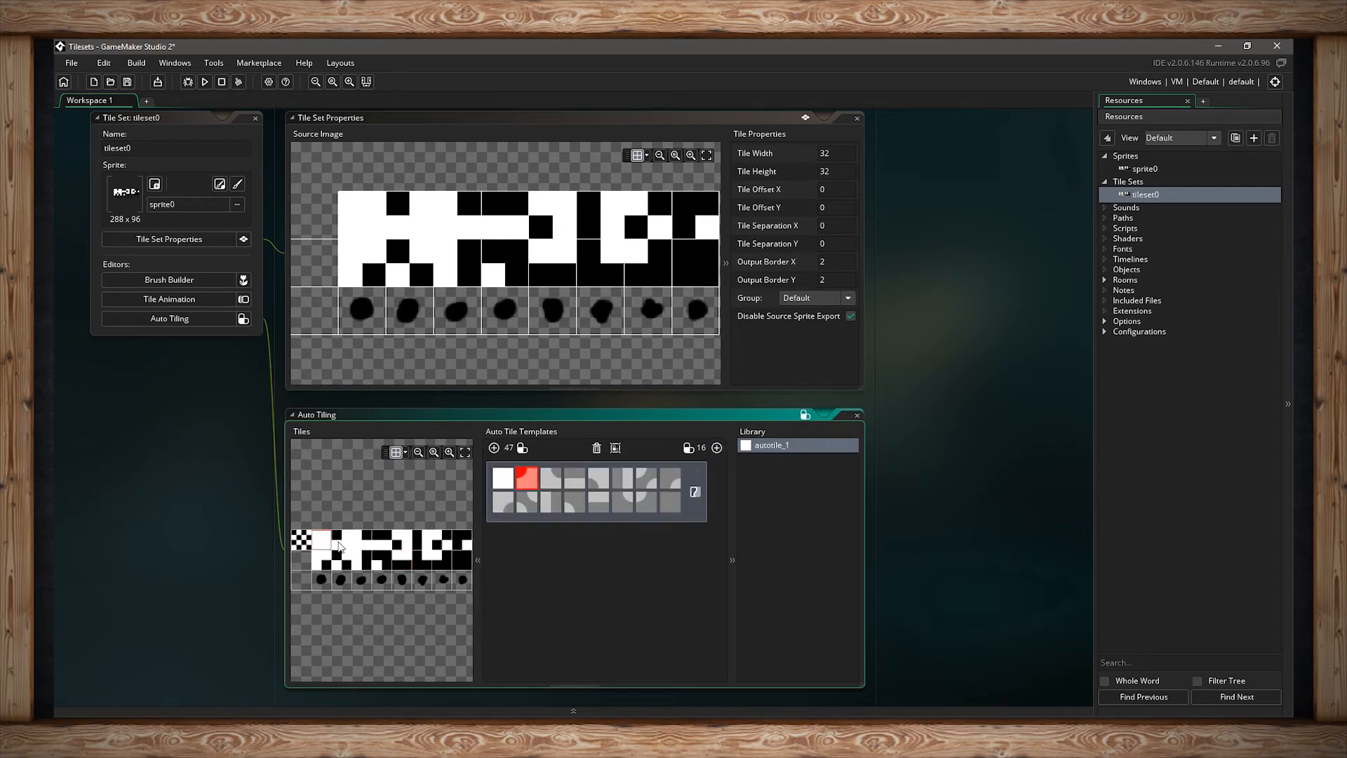
left_click(348, 546)
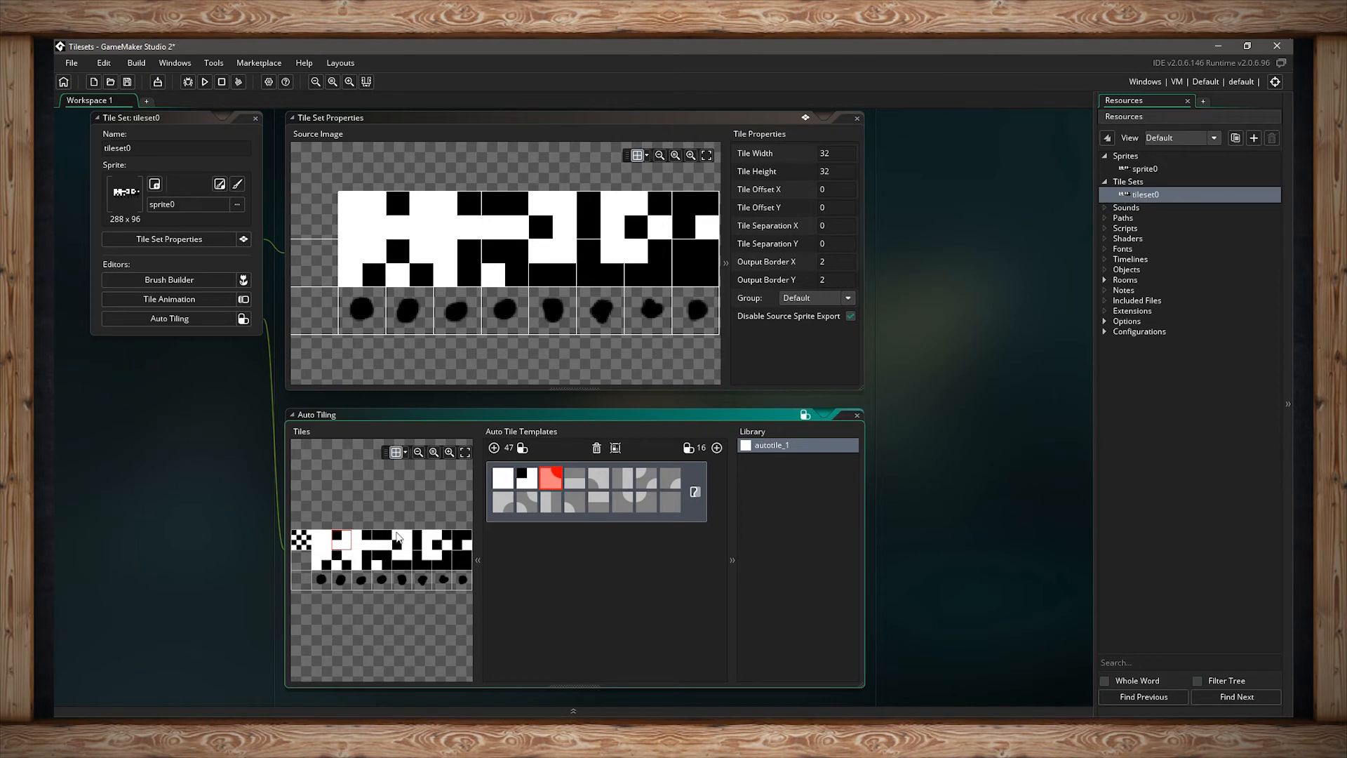
left_click(466, 566)
left_click(363, 544)
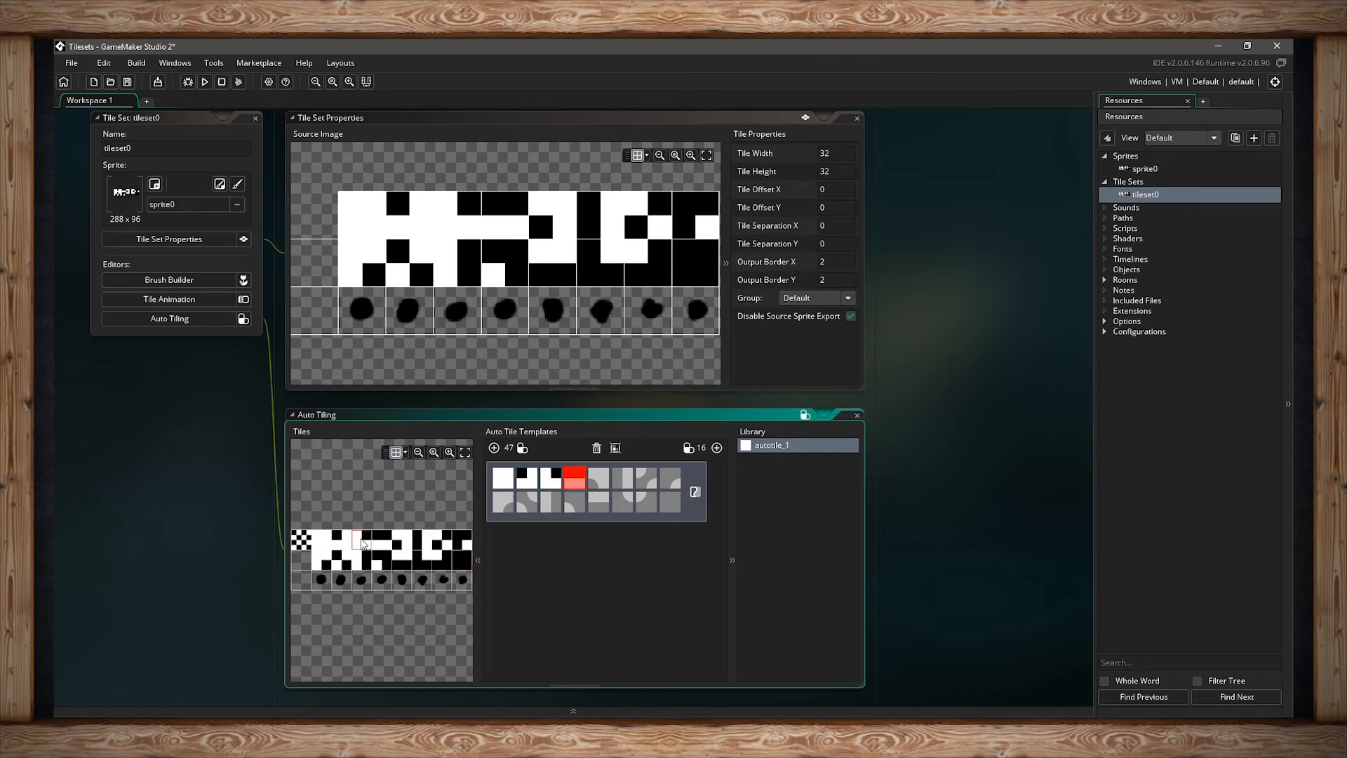
left_click(384, 546)
left_click(402, 546)
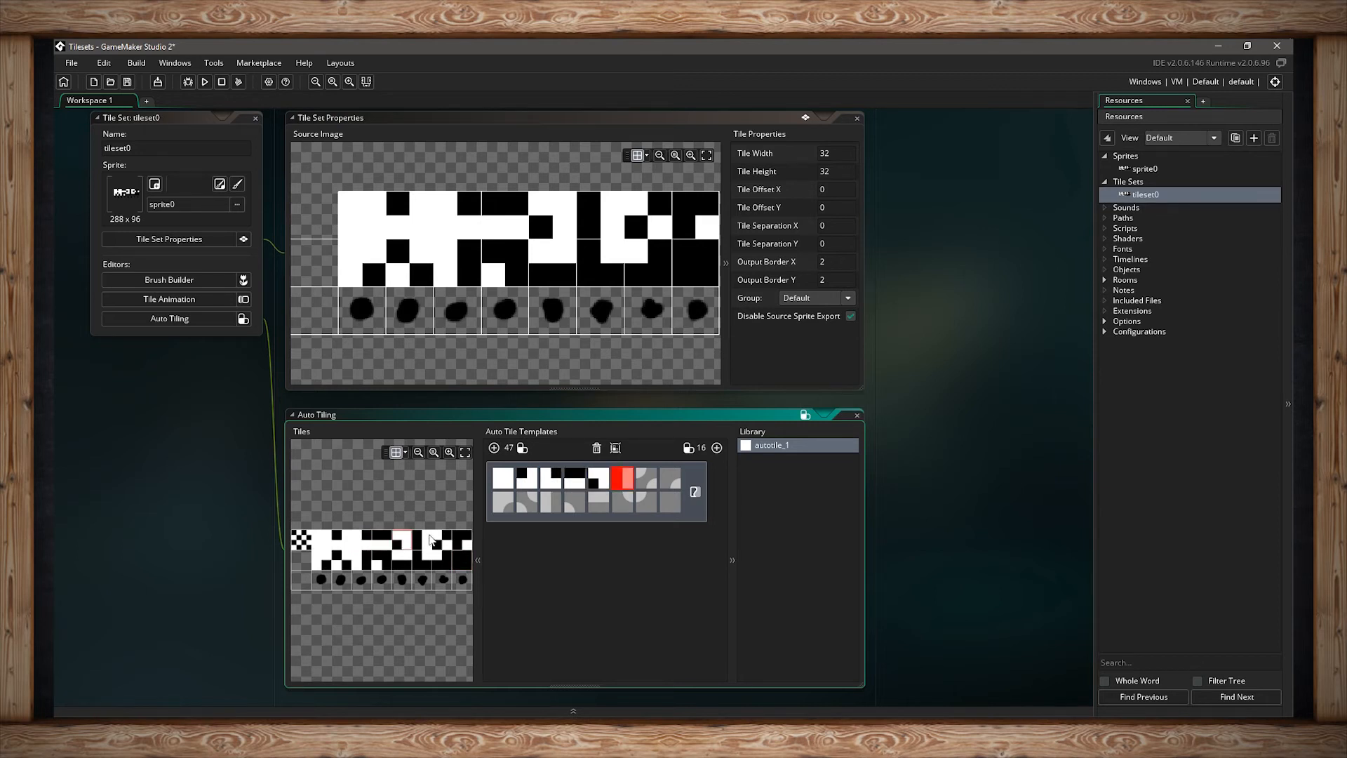
left_click(422, 541)
left_click(442, 541)
left_click(461, 541)
- Assign the tile set's eight second-row tiles in order to the template's lower slots, and toggle the guide overlay on and off
left_click(322, 559)
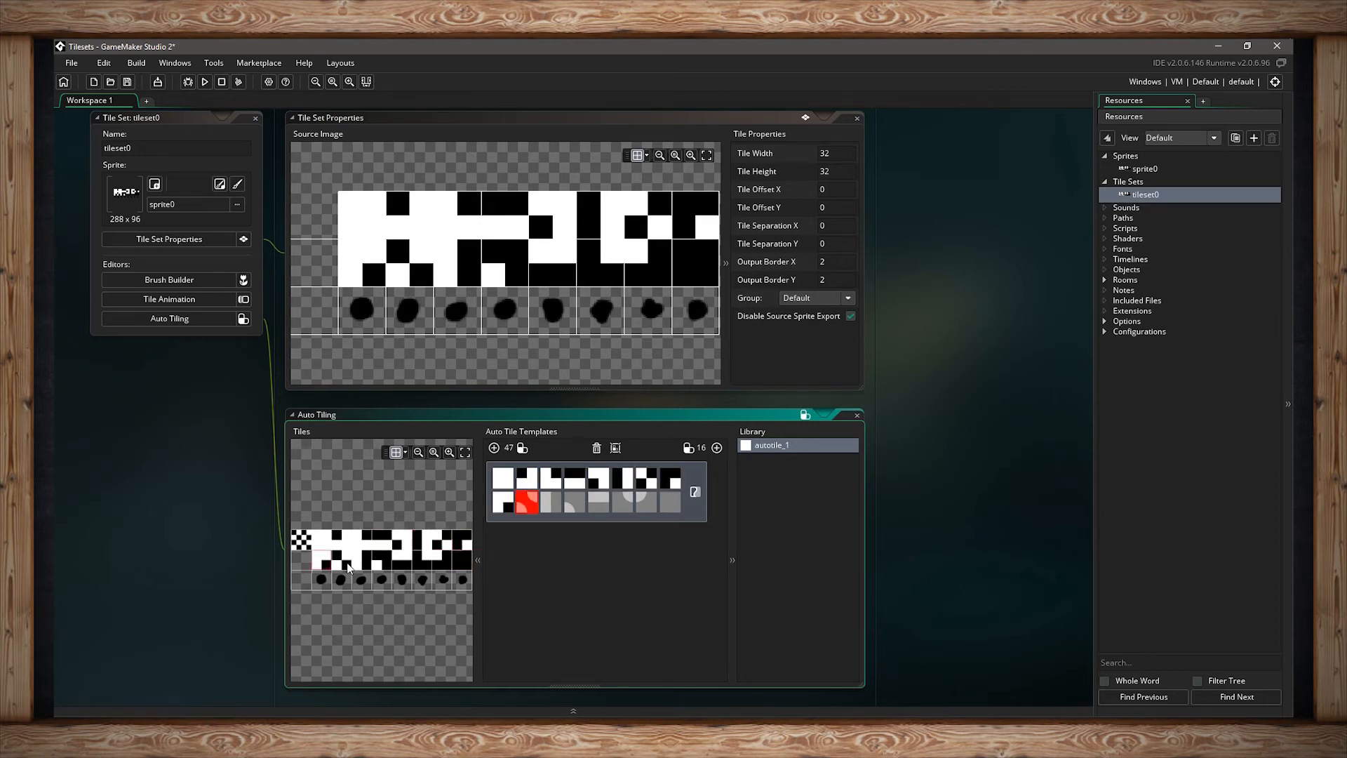
left_click(341, 559)
left_click(361, 559)
left_click(382, 559)
left_click(402, 559)
left_click(423, 559)
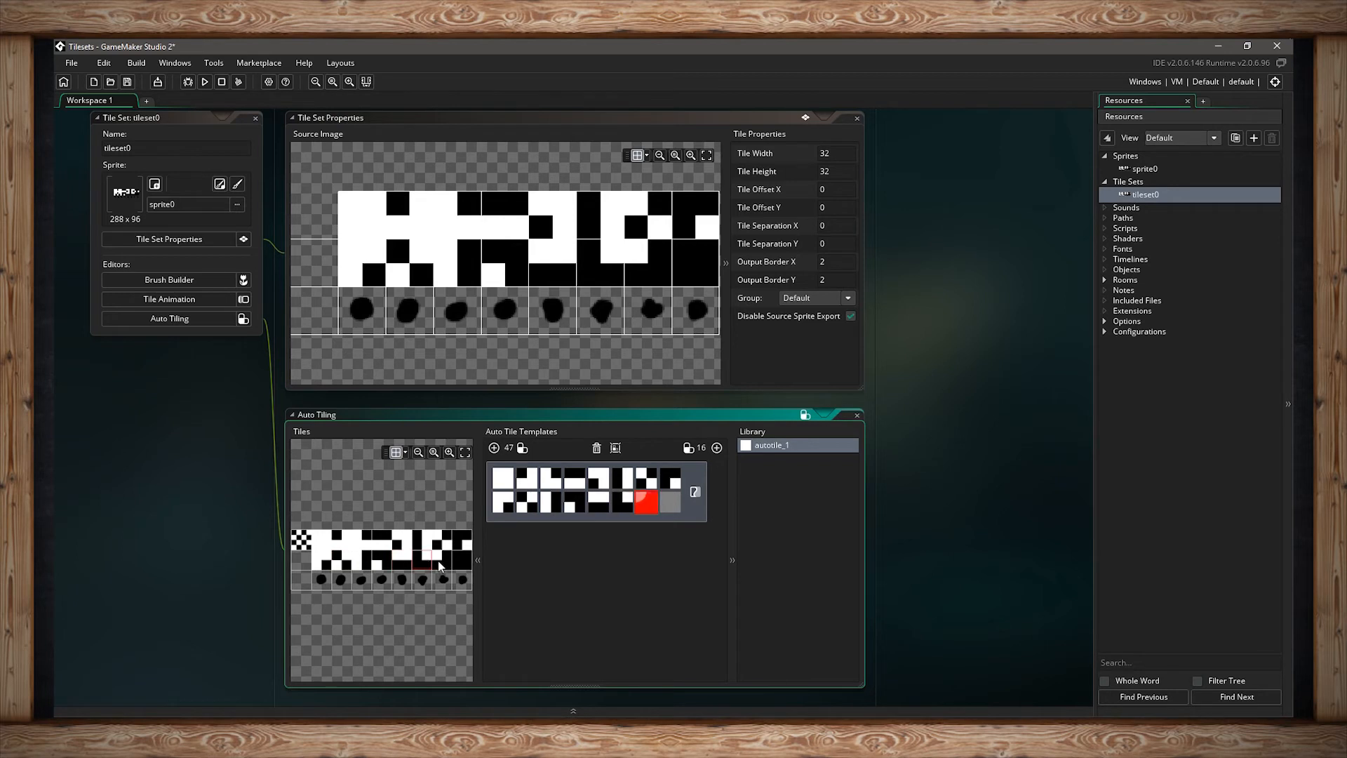
left_click(442, 559)
left_click(462, 559)
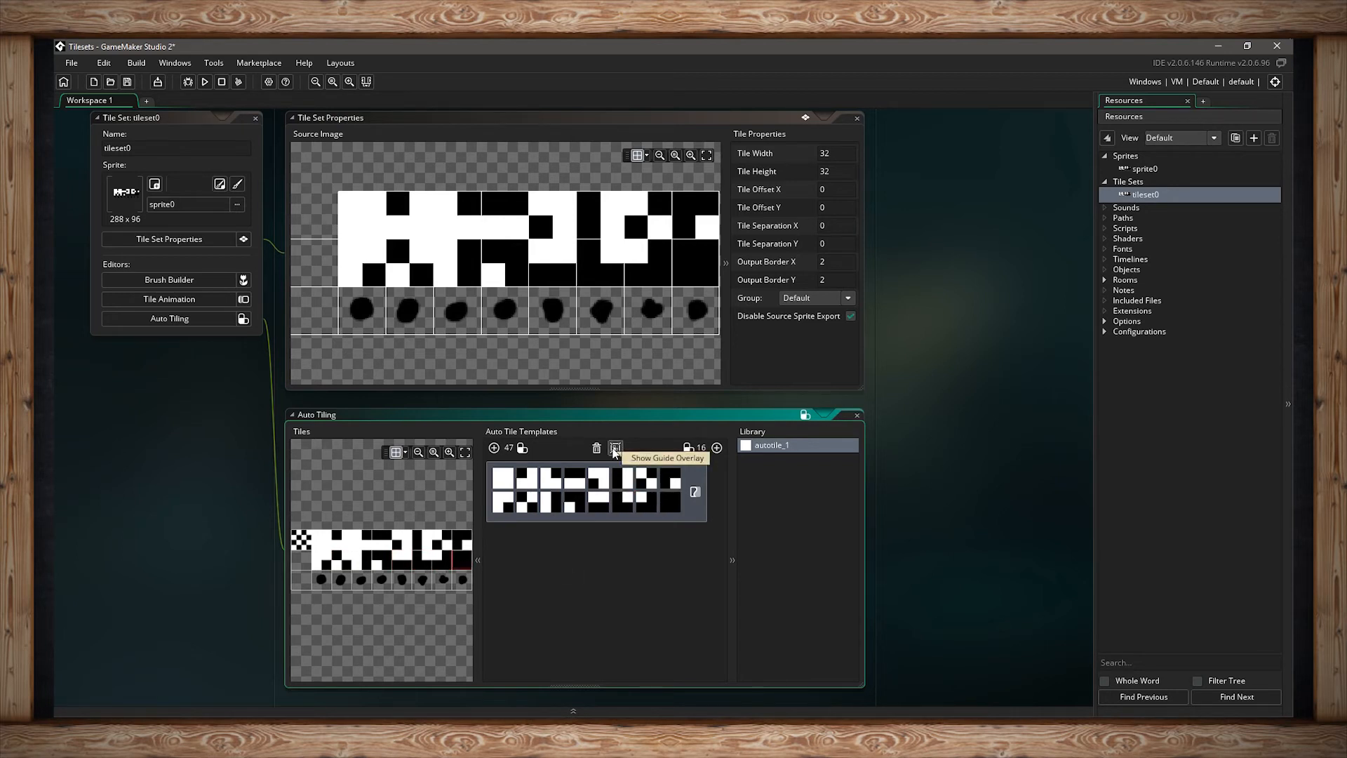
left_click(614, 451)
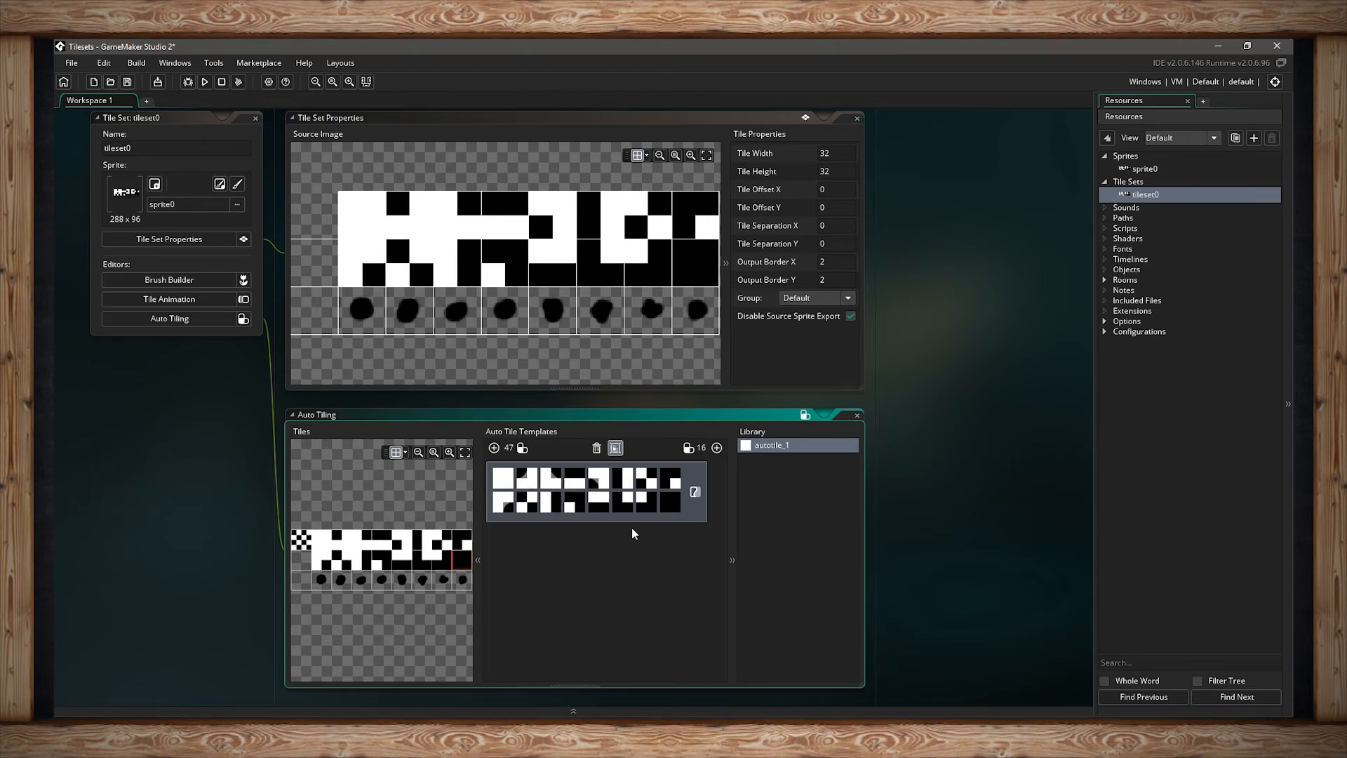
left_click(615, 449)
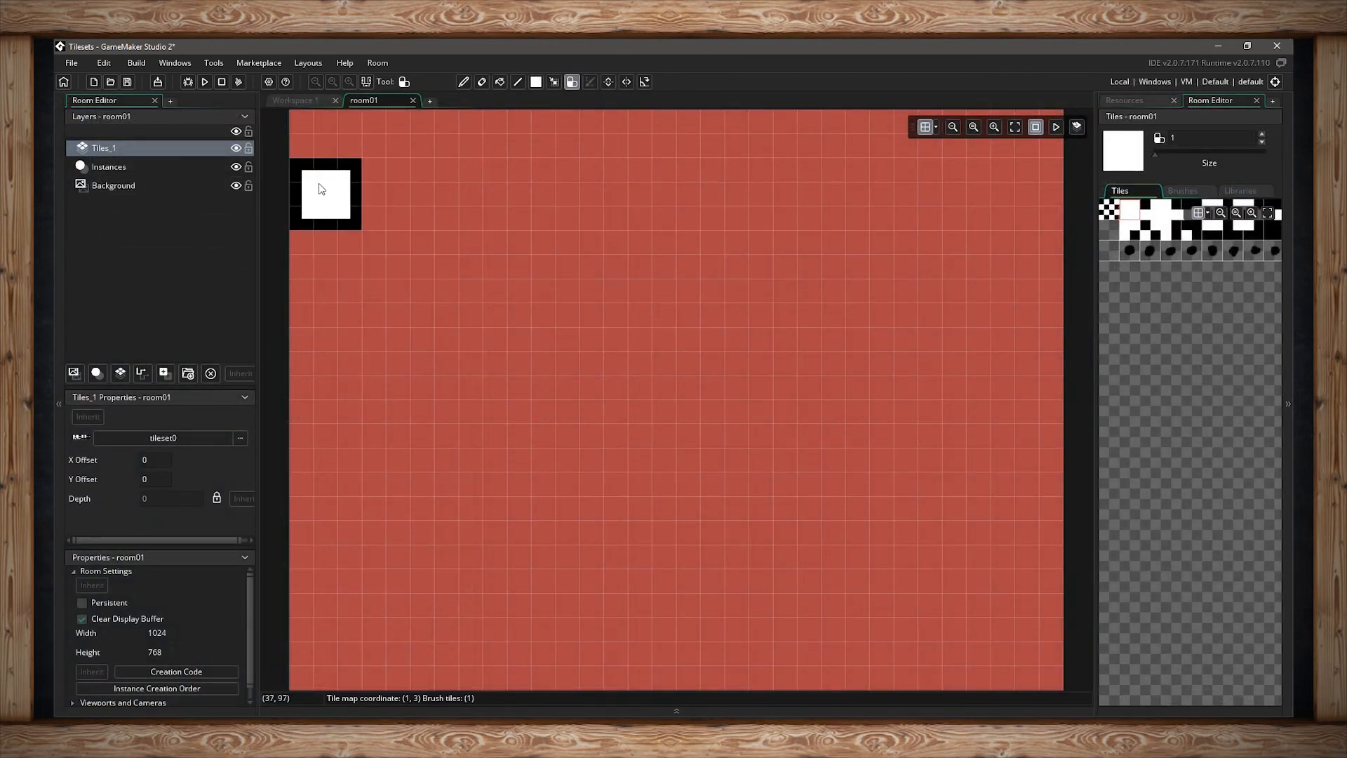
- Paint auto tiles straight down near the left edge of room01 on the Tiles_1 layer
left_click_drag(321, 190, 327, 449)
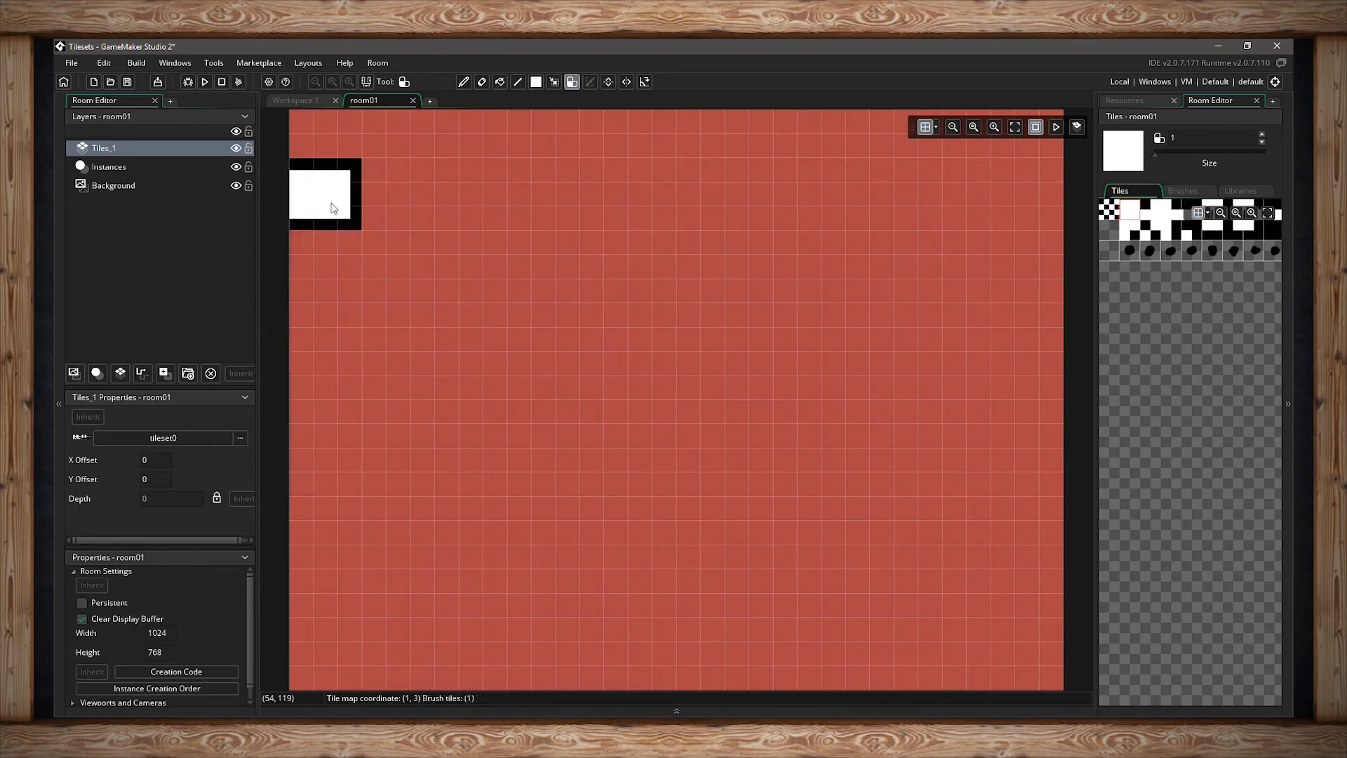
left_click_drag(334, 207, 331, 494)
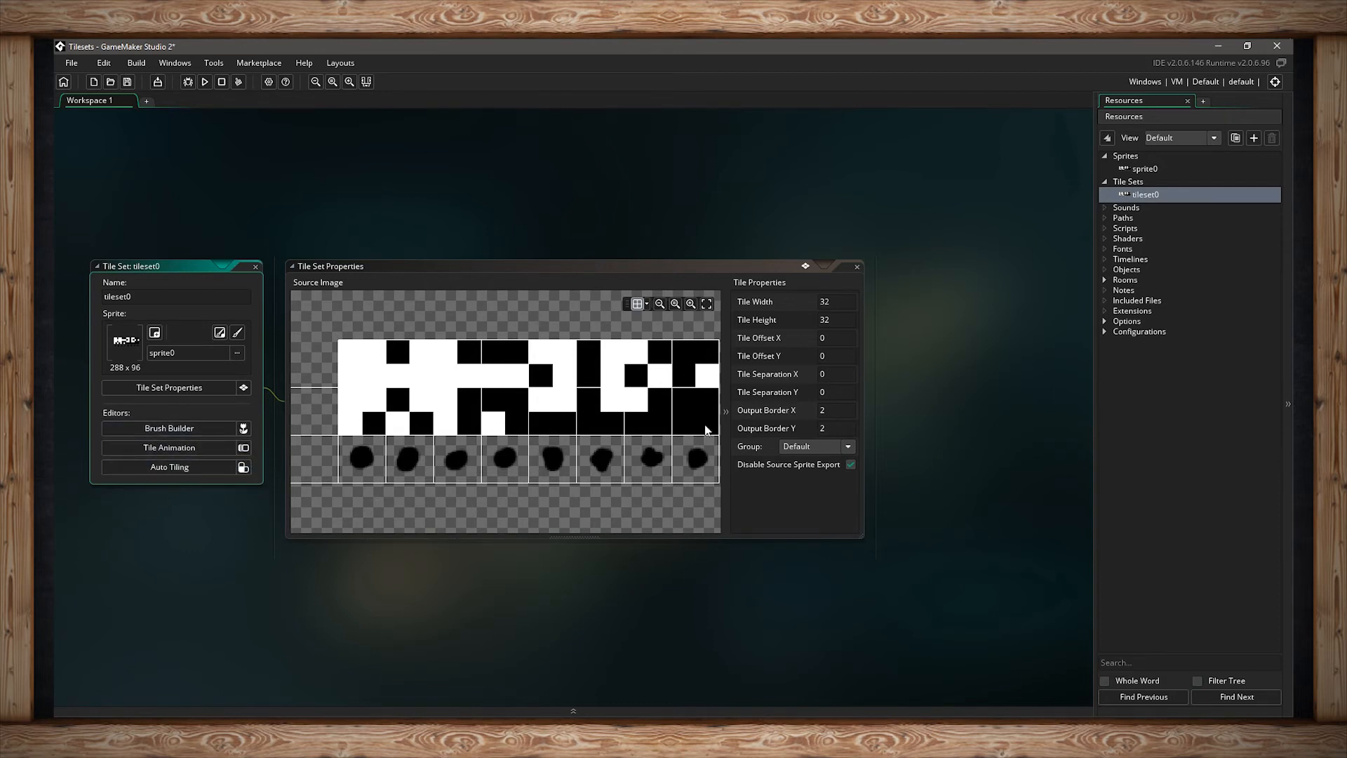
- Close the tileset0 editor and open room0 for editing
left_click(255, 267)
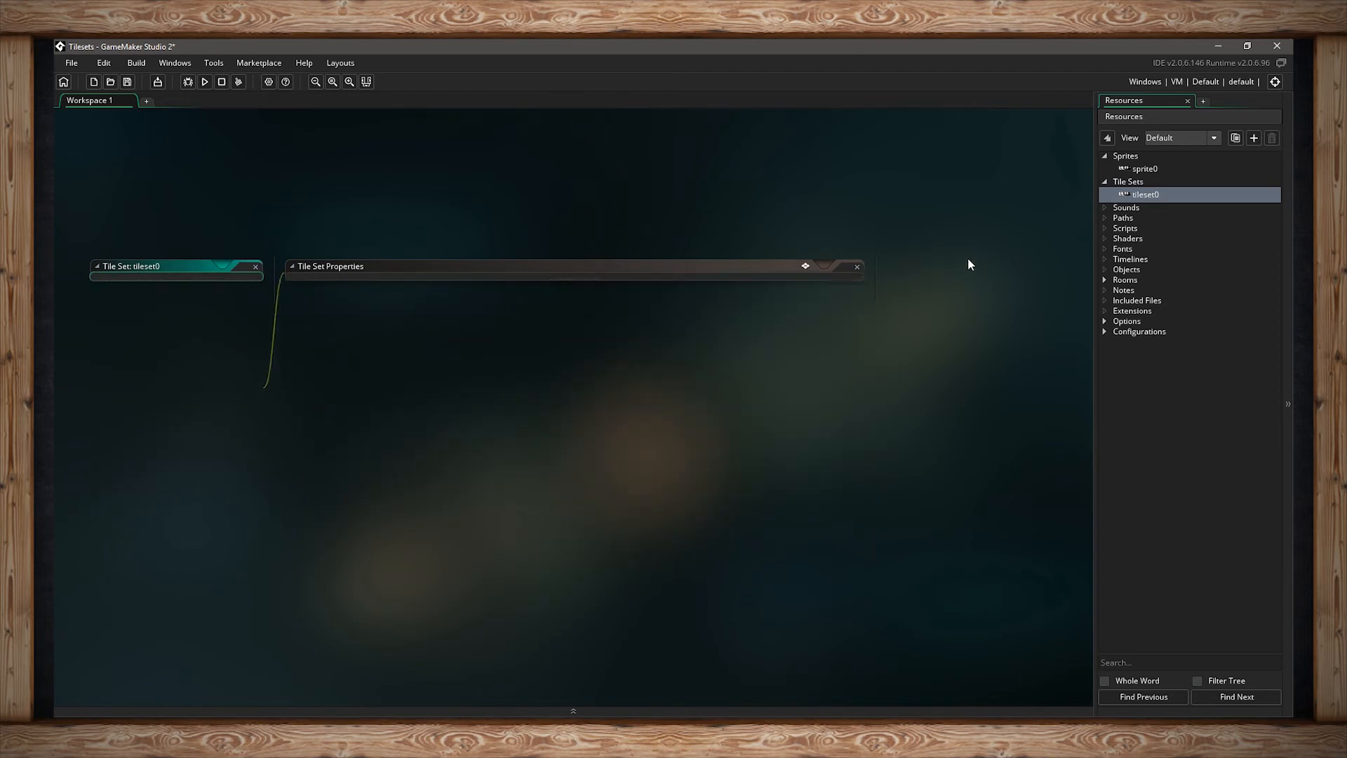
left_click(1104, 280)
double_click(1143, 295)
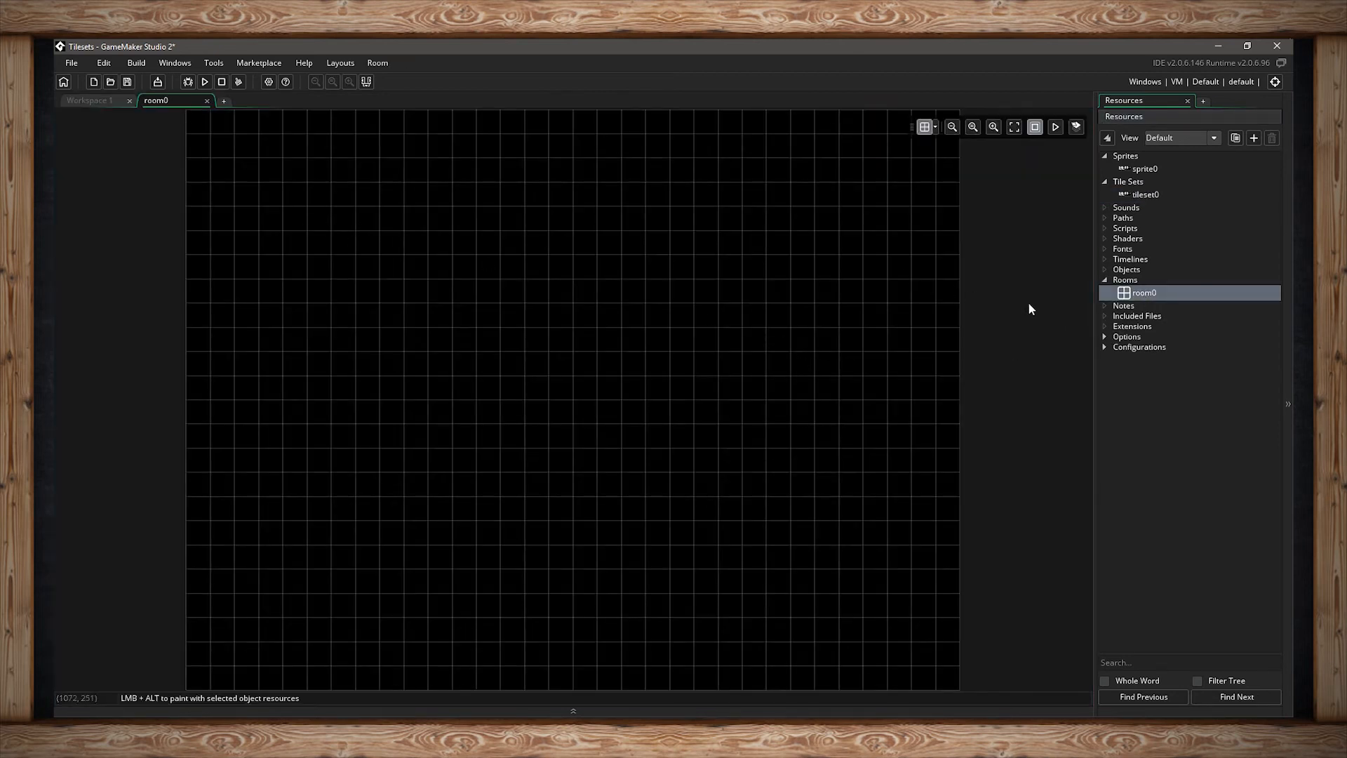
- Show the Layer View, reset the room windows on the current desktop, and fit the whole room in view
left_click(348, 64)
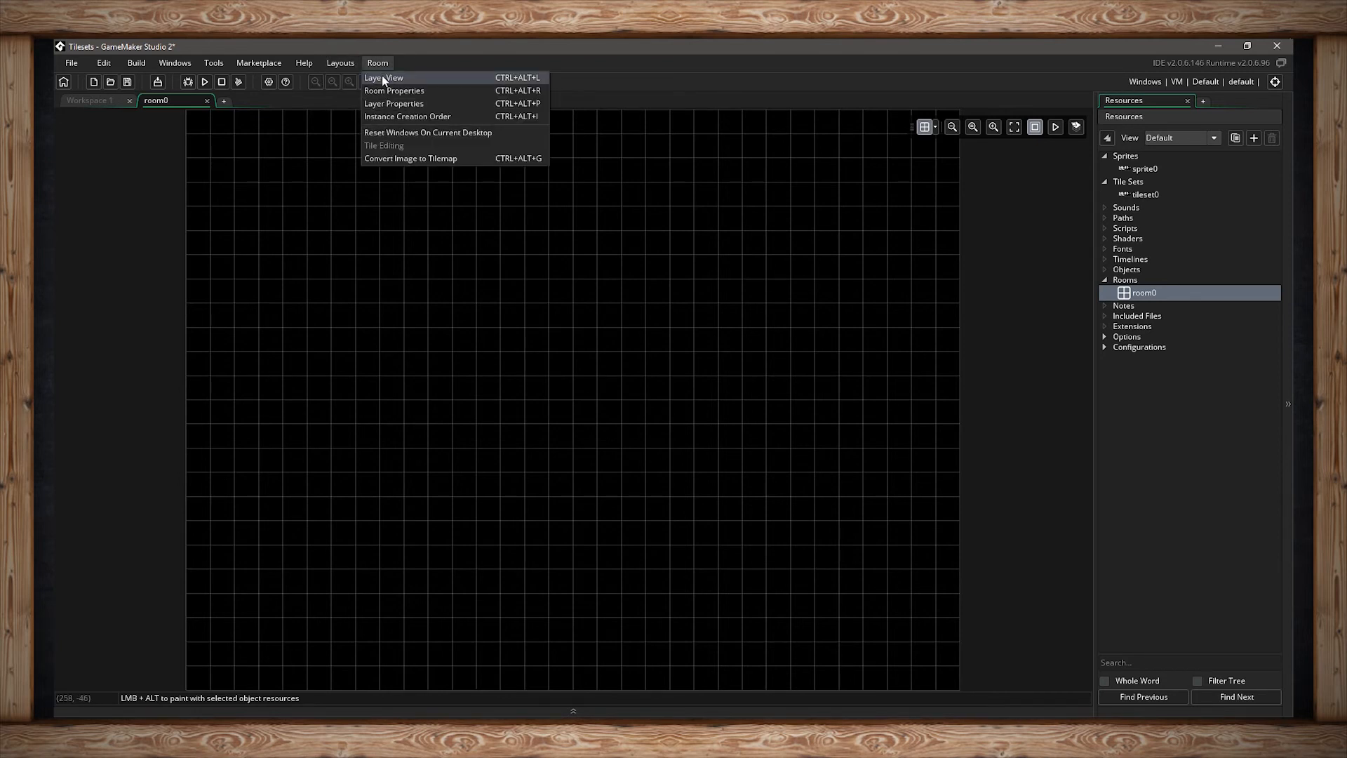
left_click(382, 77)
left_click(377, 63)
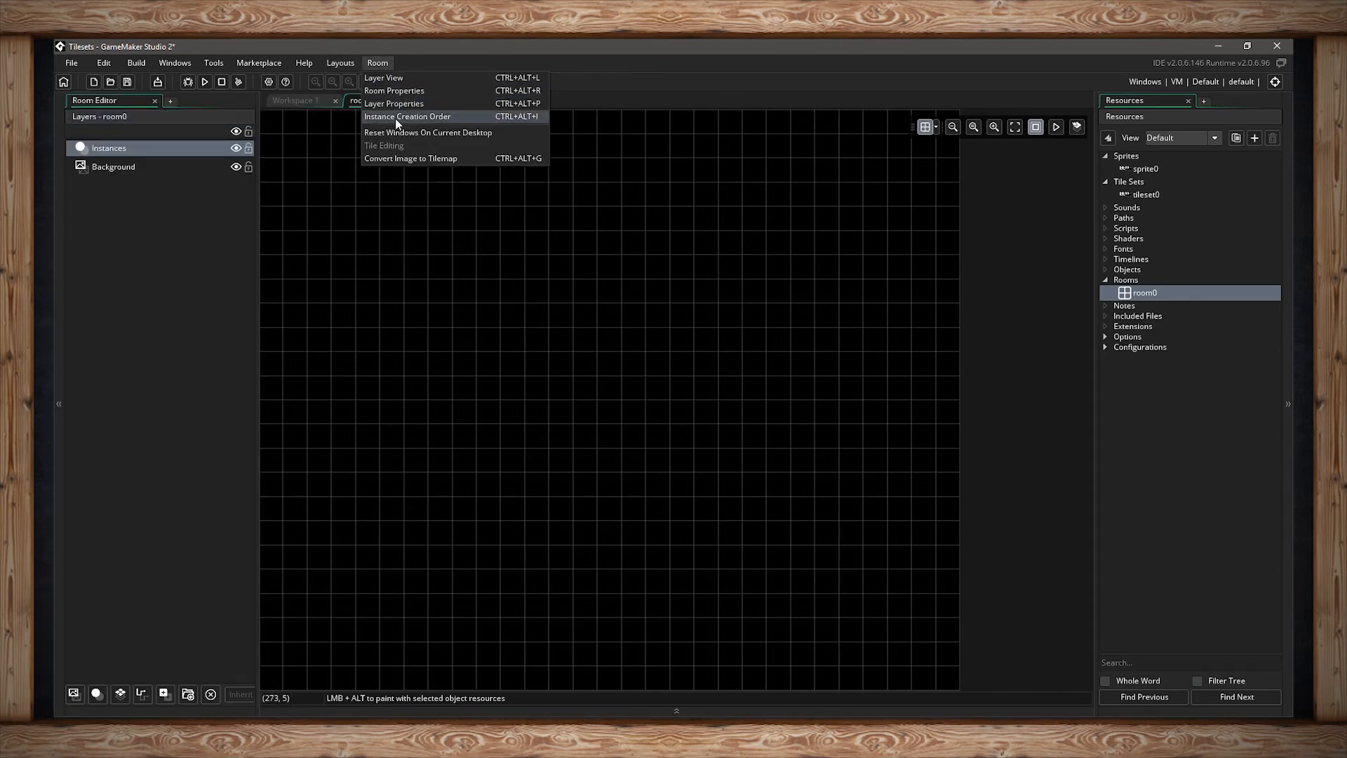
left_click(411, 132)
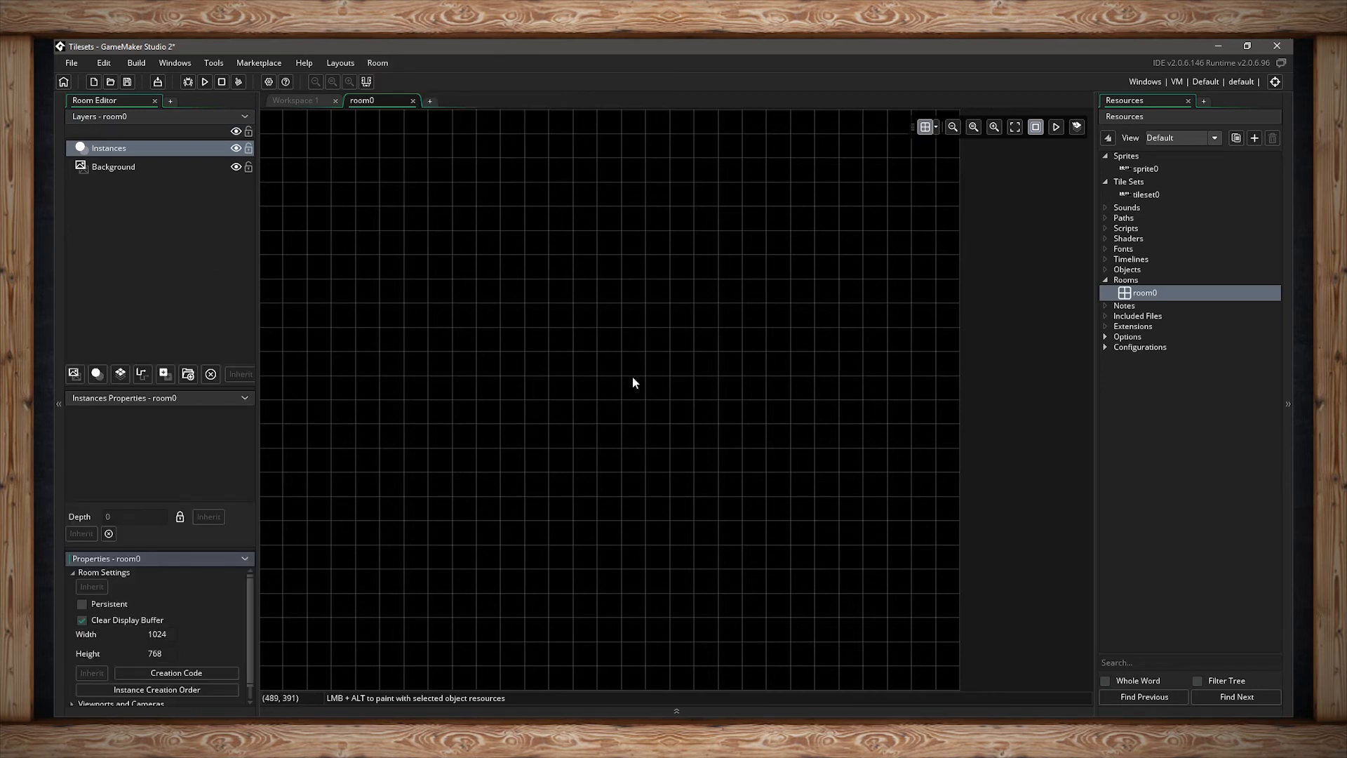
left_click(1015, 126)
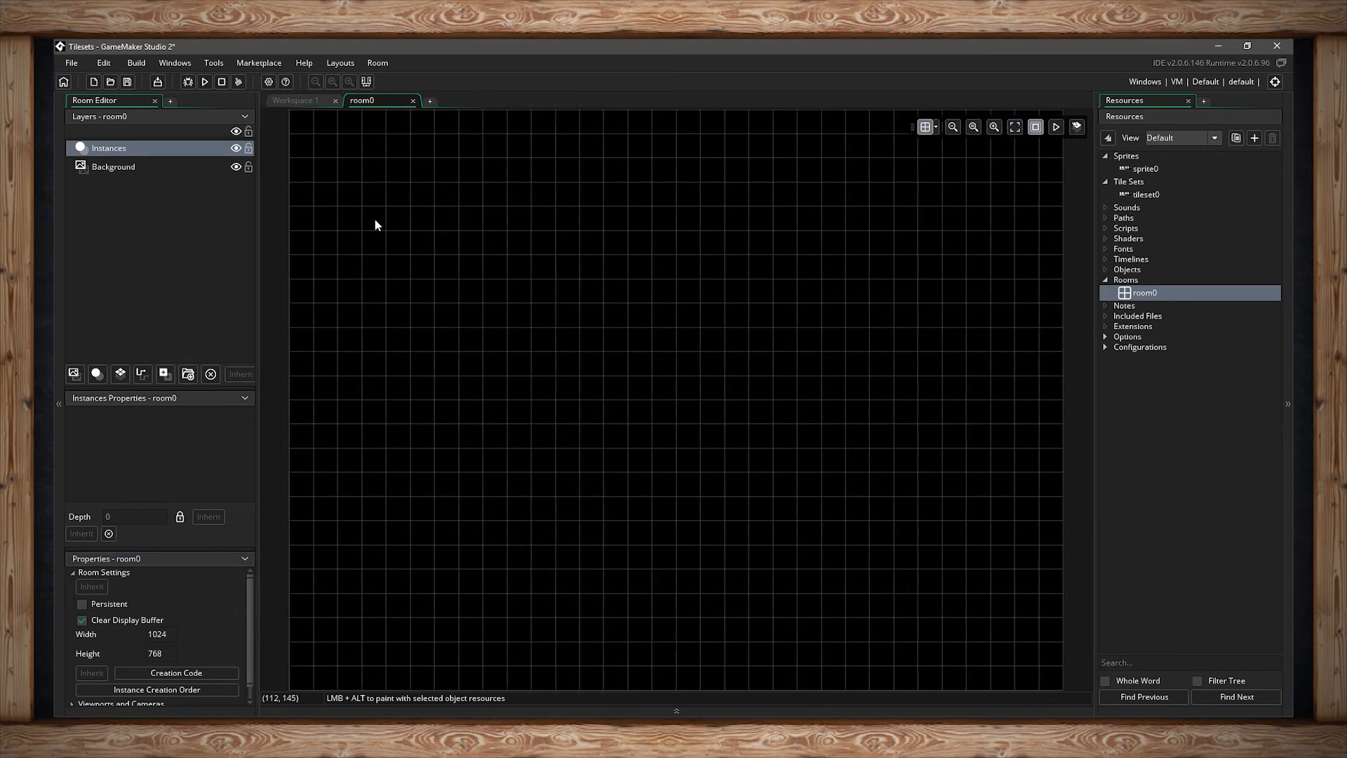
- Add a tile layer to room0 and assign tileset0 to it
left_click(120, 374)
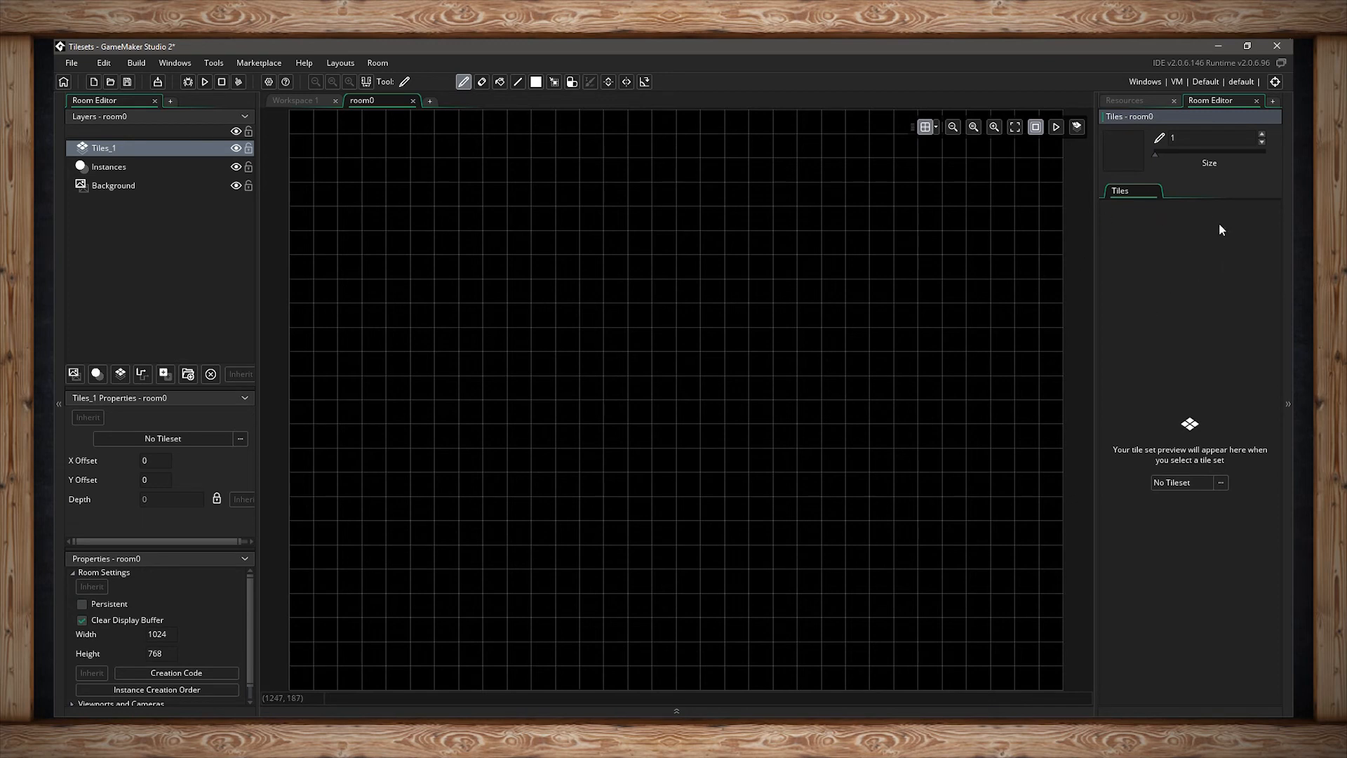
left_click(1189, 483)
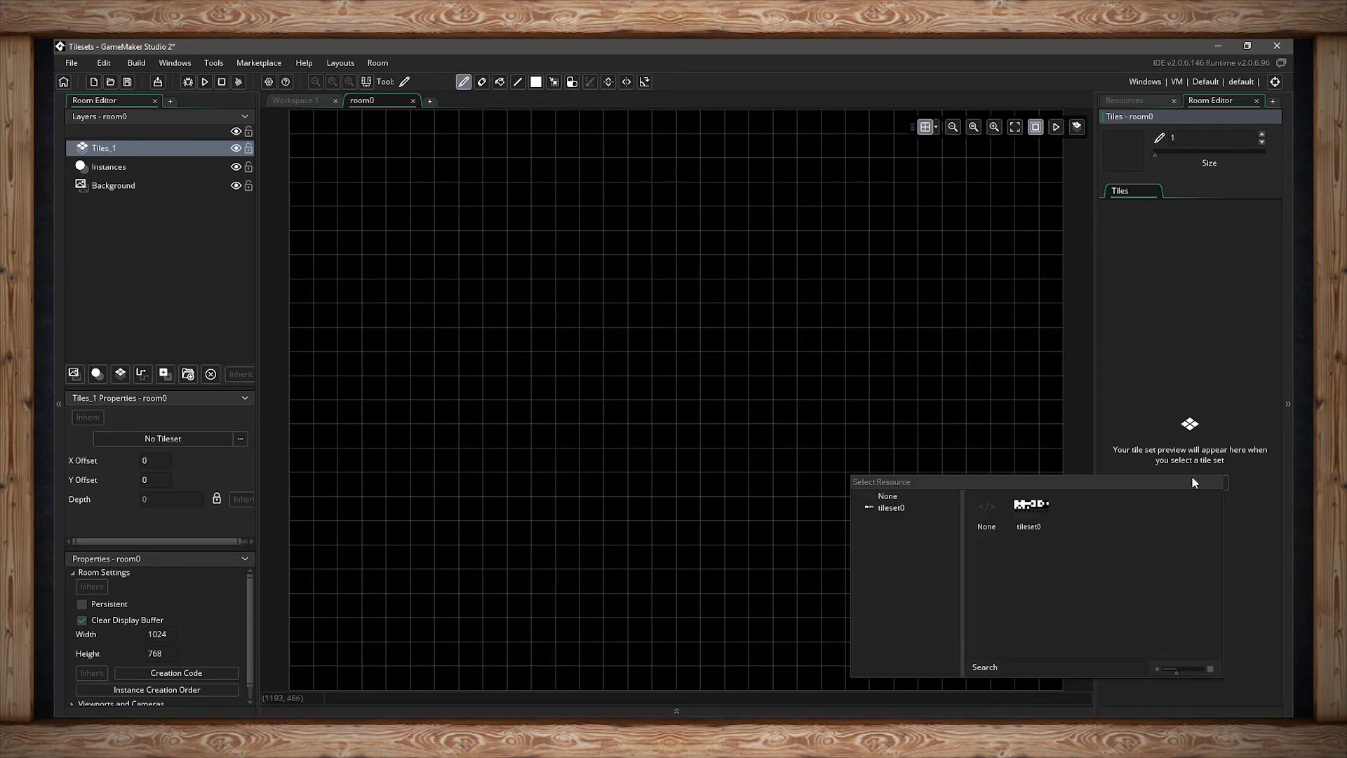
left_click(1035, 503)
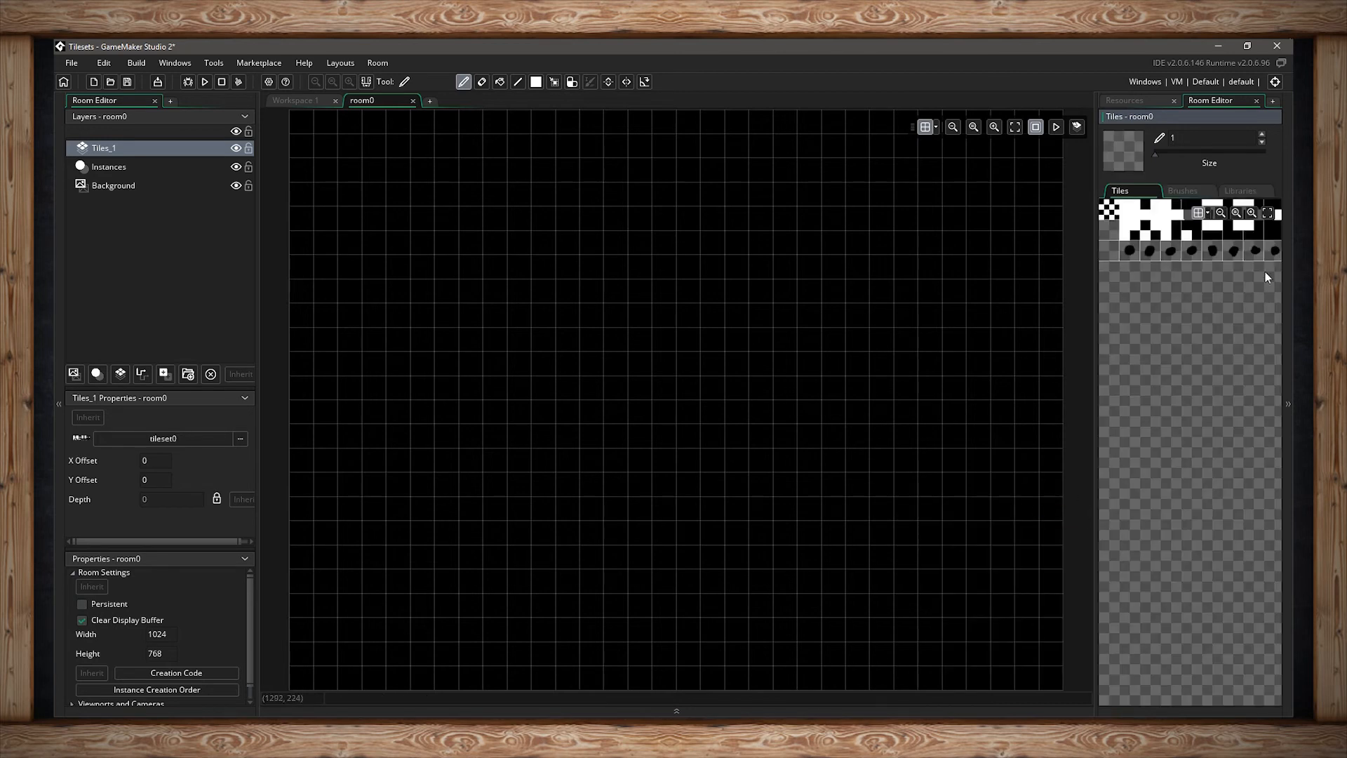
- Paint a solid white block two tiles wide and four tiles high near the middle of the room
left_click(1267, 213)
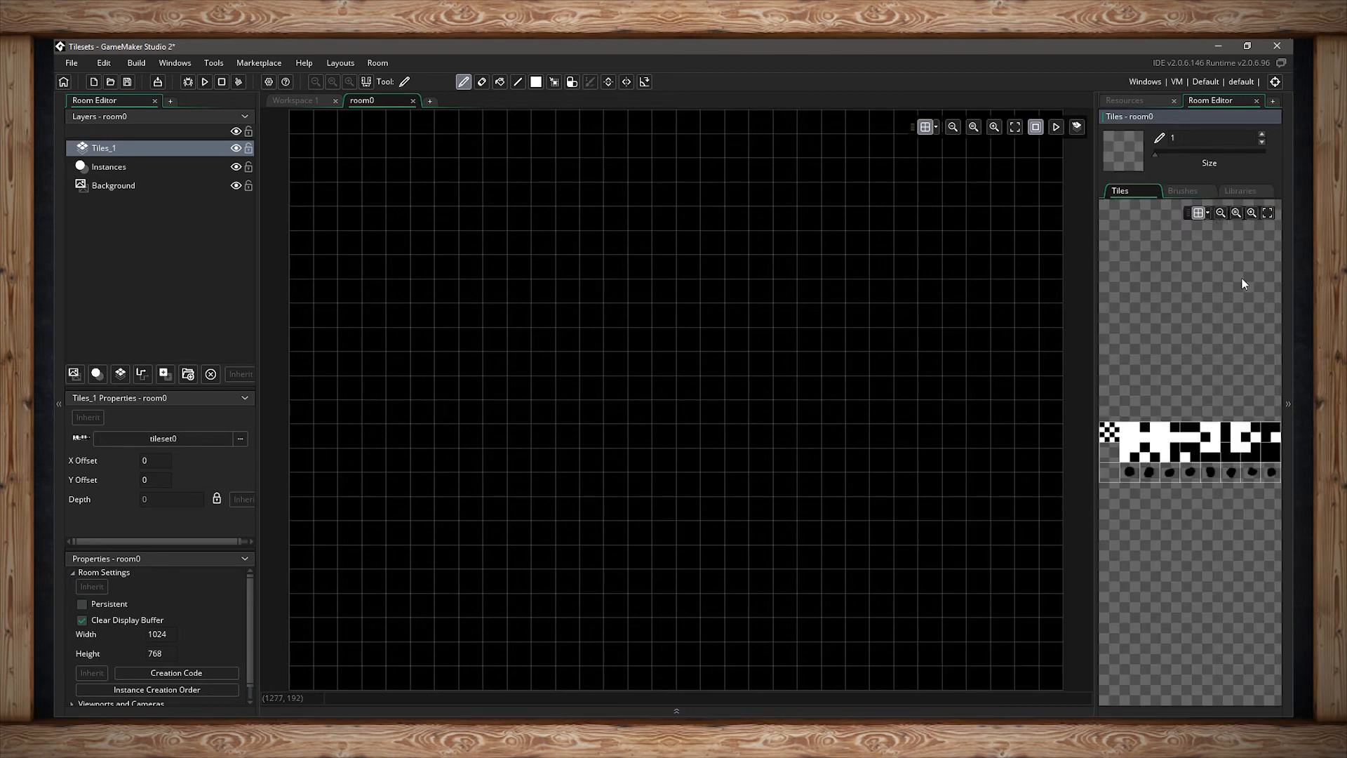
left_click(1134, 433)
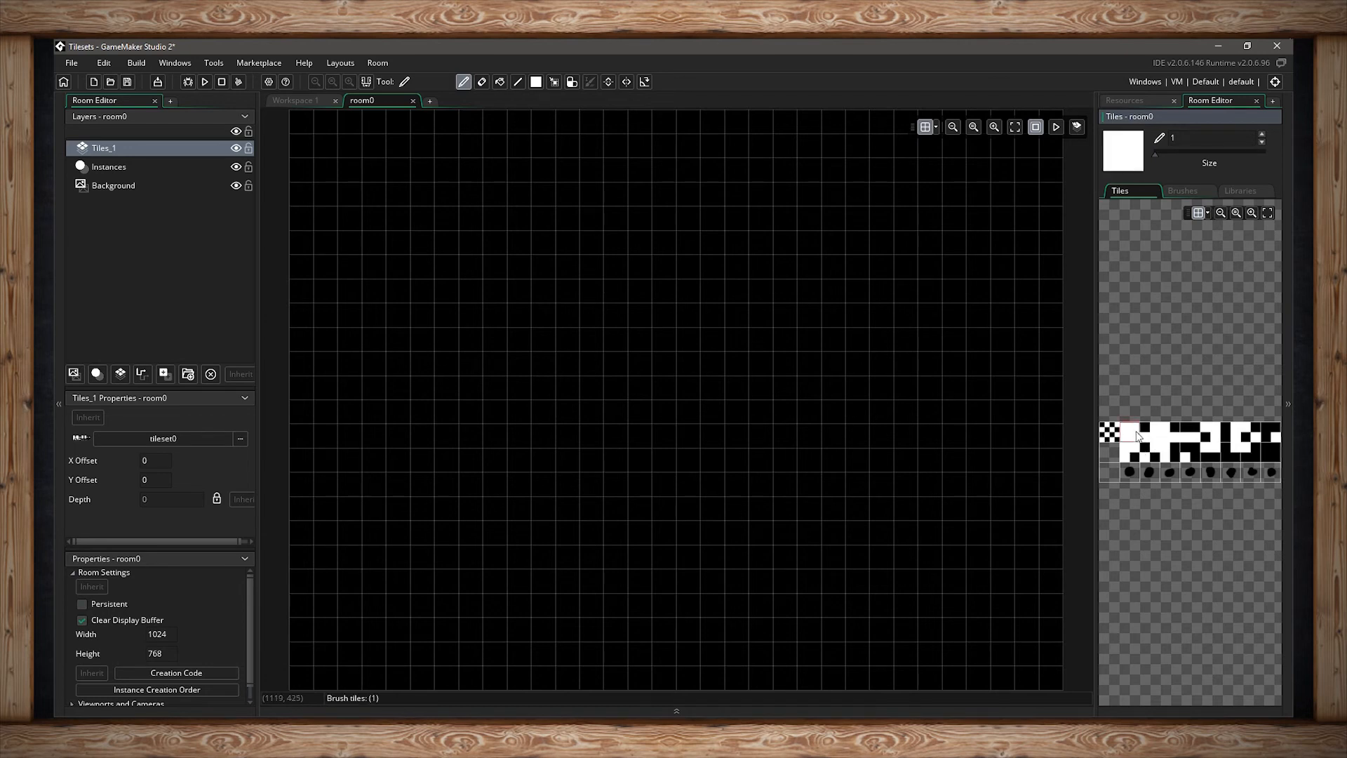
mouse_move(699, 300)
left_mouse_down()
mouse_move(692, 364)
mouse_move(711, 361)
mouse_move(720, 302)
left_mouse_up()
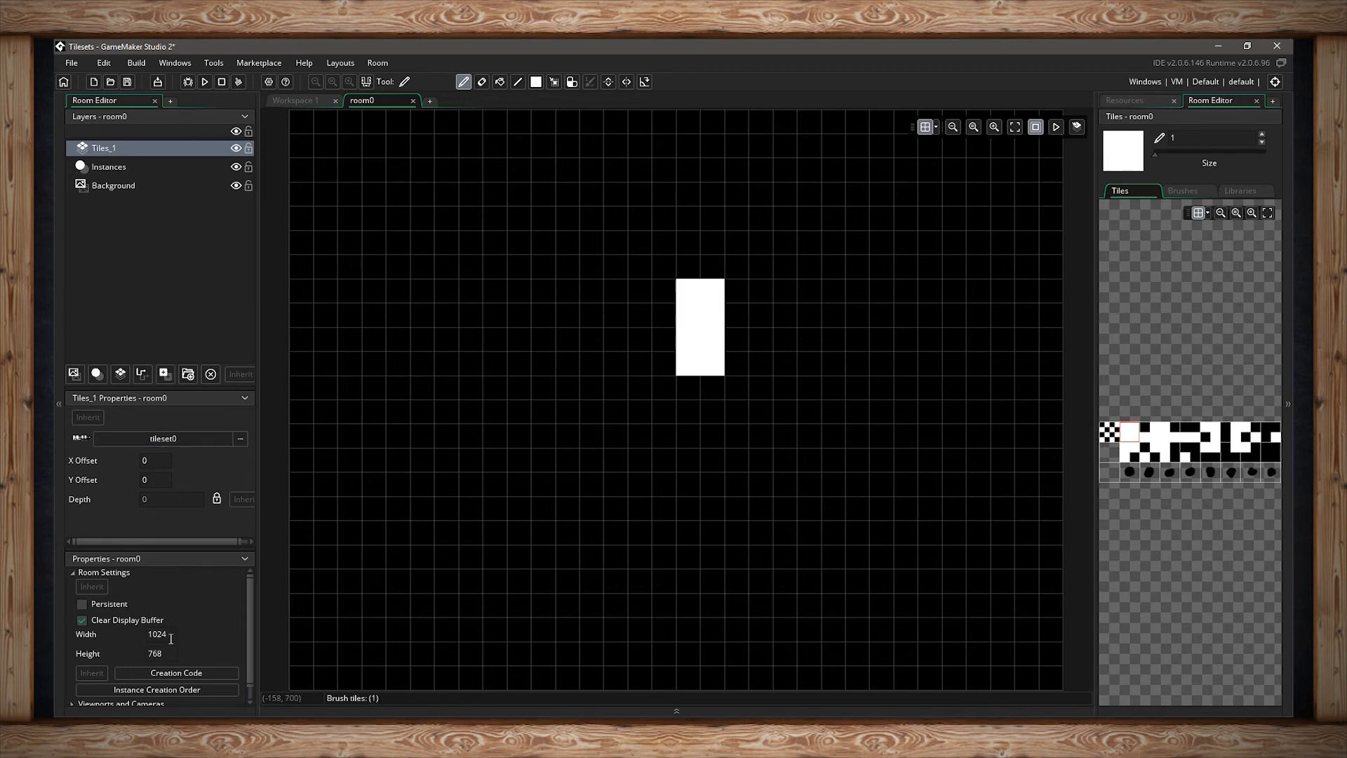
- Set the Background layer's colour to a muted red
left_click(115, 185)
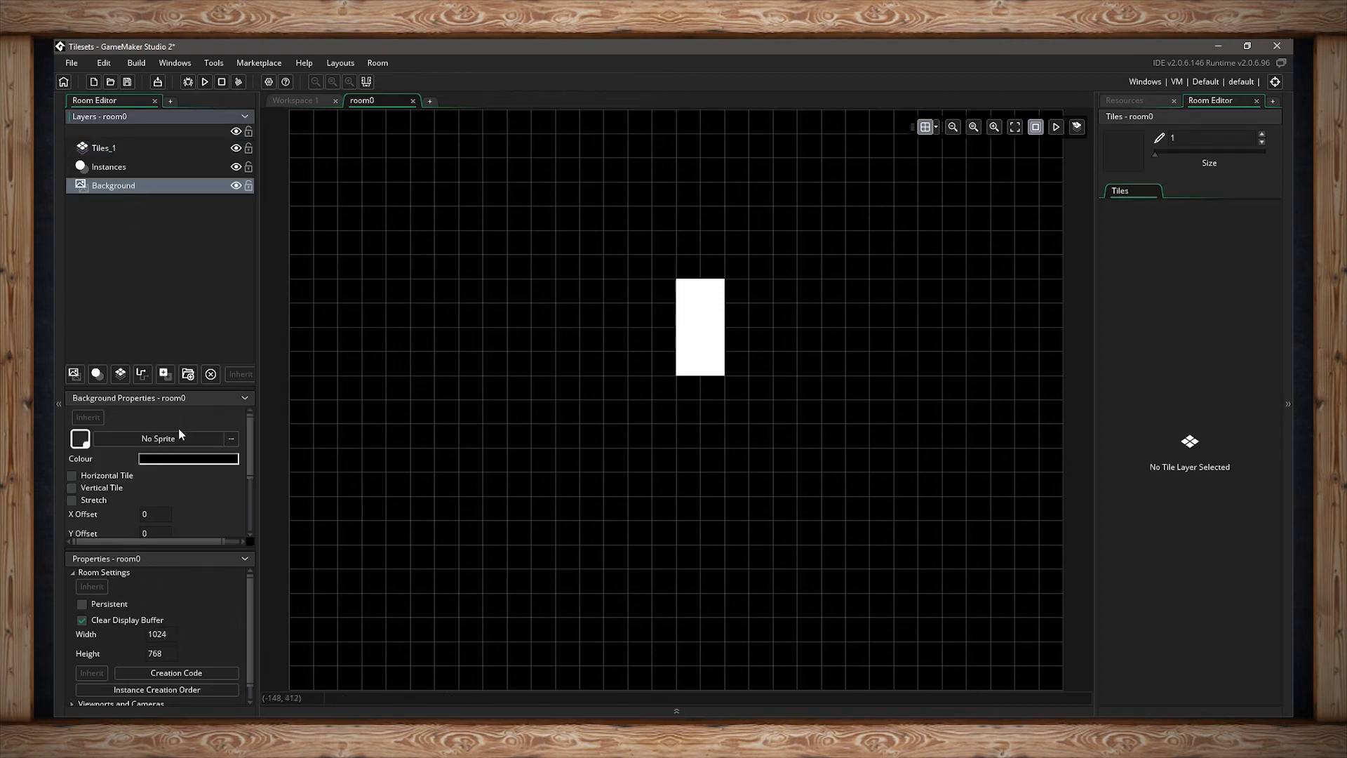
left_click(188, 460)
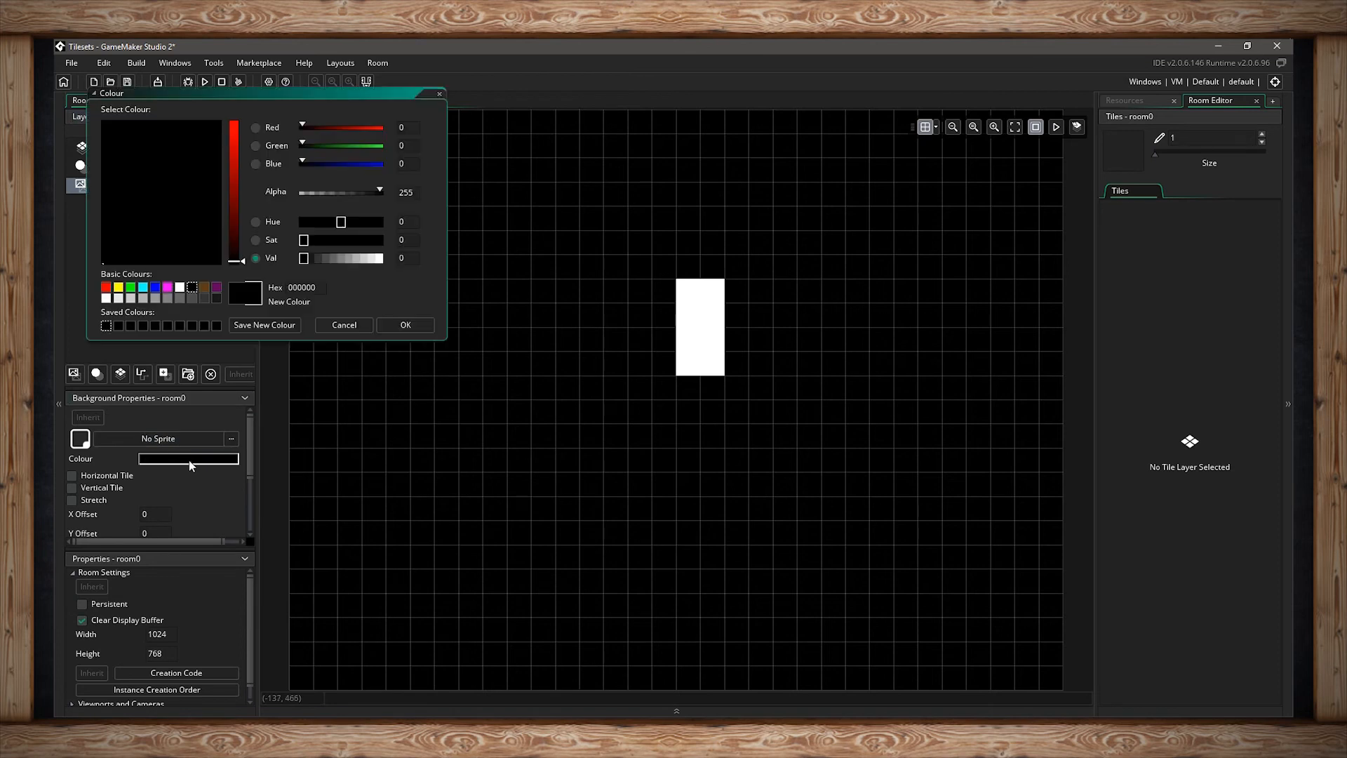
left_click(236, 168)
left_click_drag(304, 240, 350, 243)
left_click(402, 323)
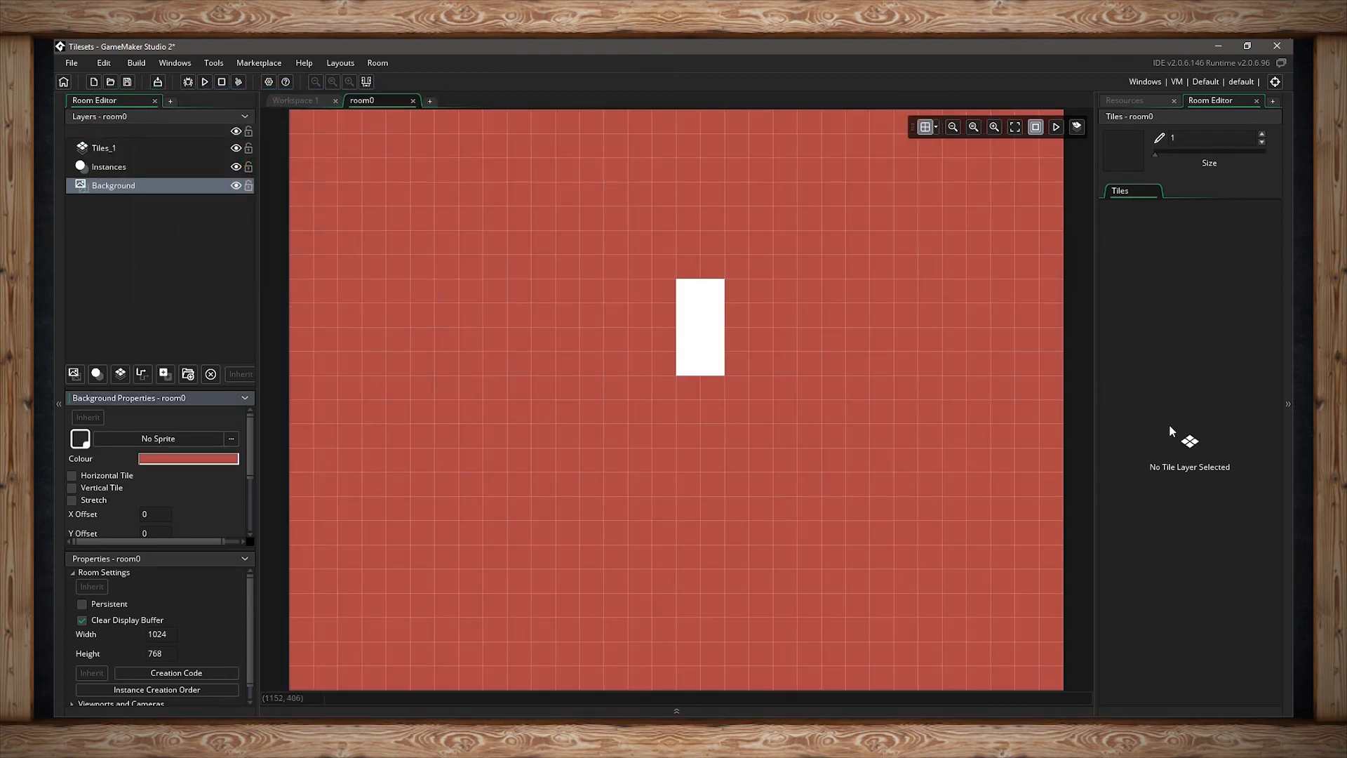
- On the Tiles_1 layer, paint the white tile with the black upper-left corner diagonally above and left of the white block
left_click(200, 150)
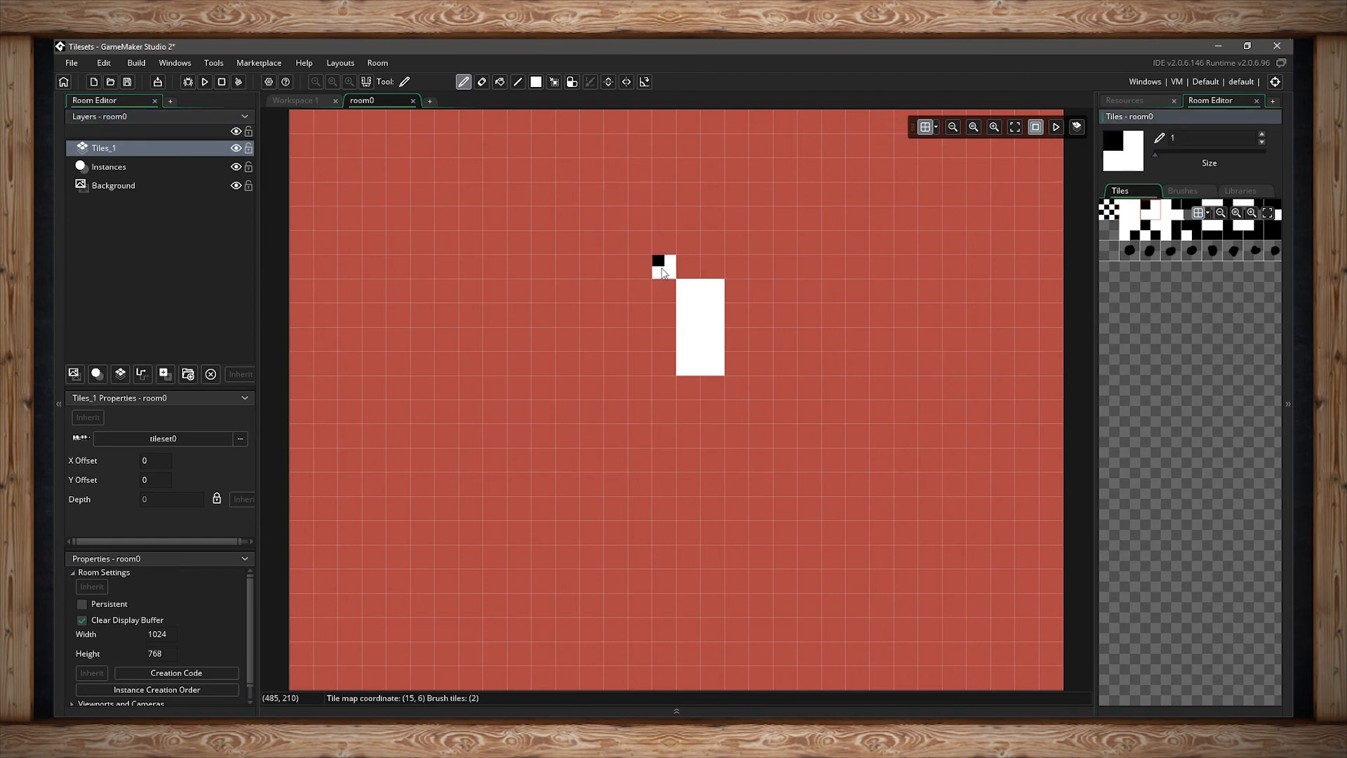
left_click(663, 267)
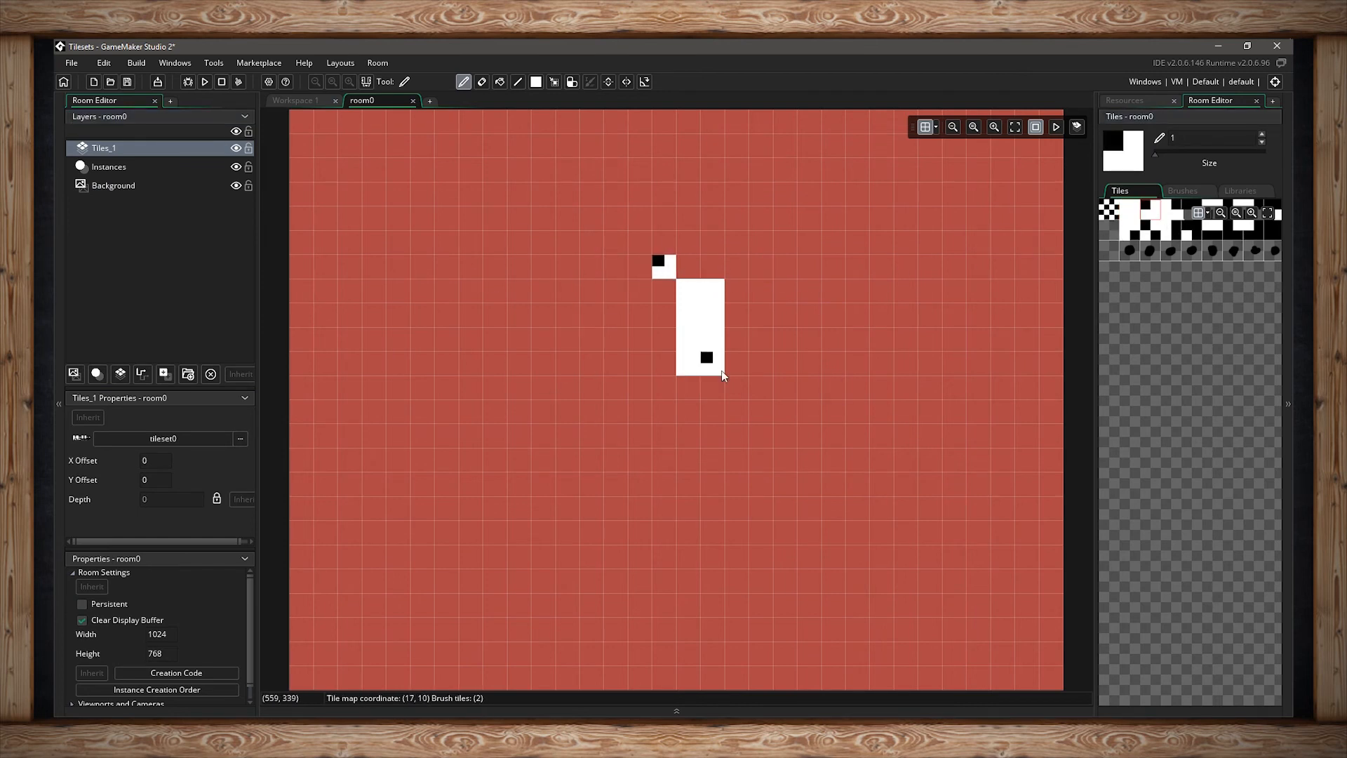
- Try flood-filling the empty area around the white block with the corner tile
key("e")
left_click(499, 82)
left_click(580, 234)
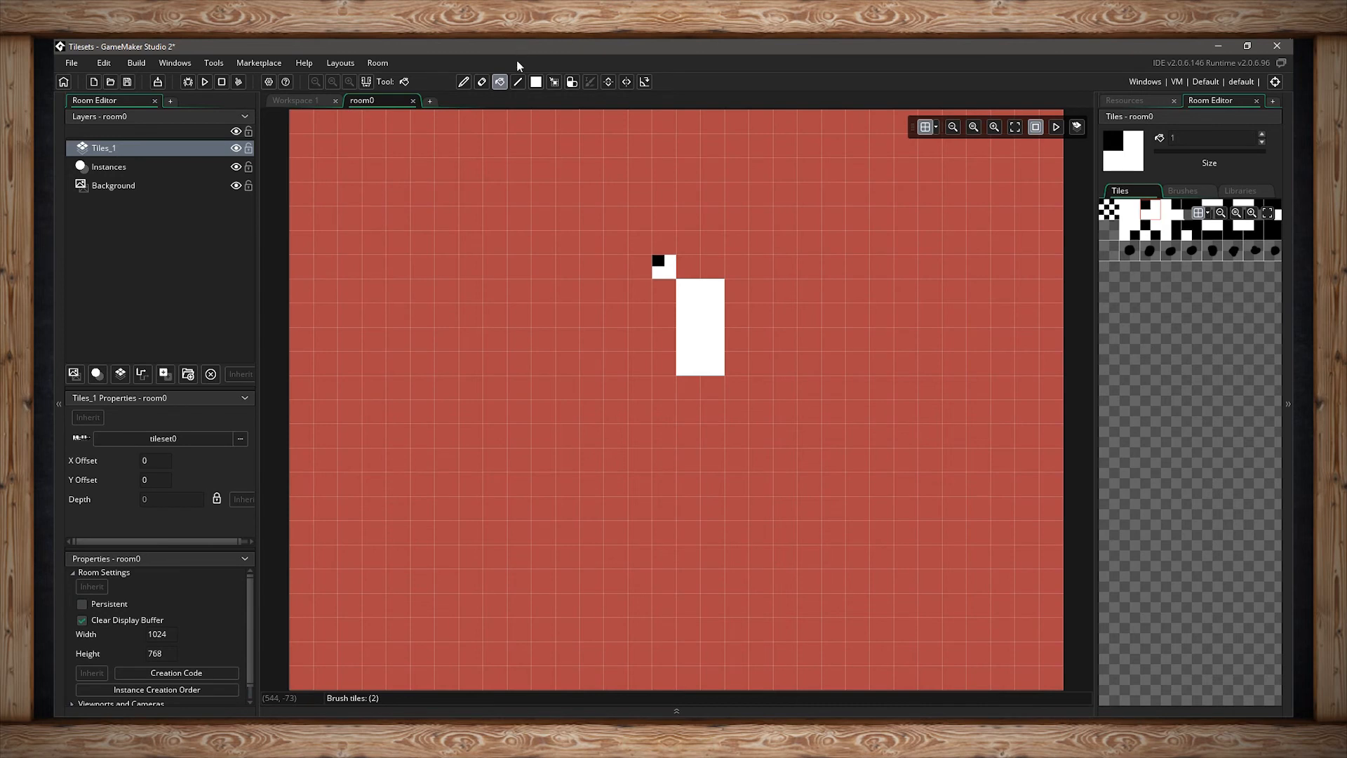
- Draw a steep diagonal line of corner tiles beside the white block with the Line tool, and undo it
left_click(518, 82)
left_click_drag(489, 214, 617, 459)
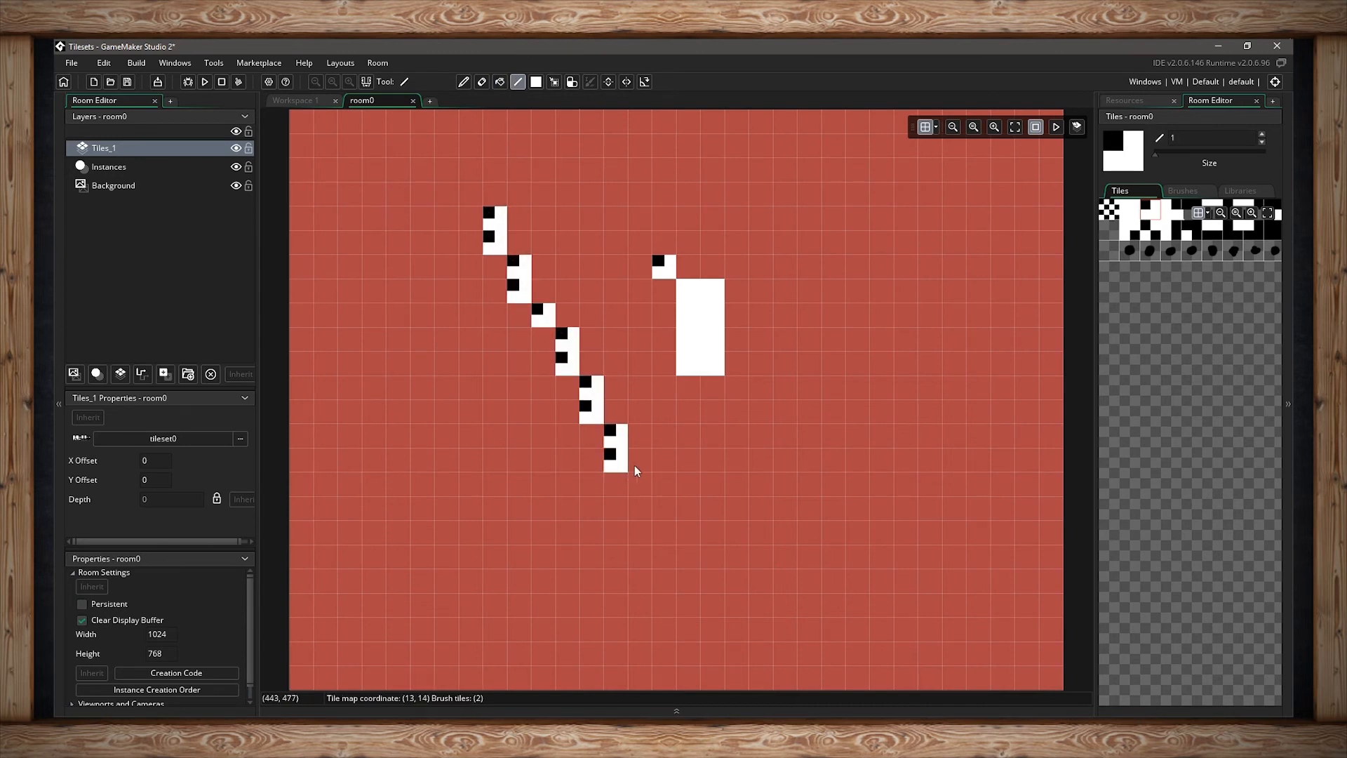
key("ctrl+z")
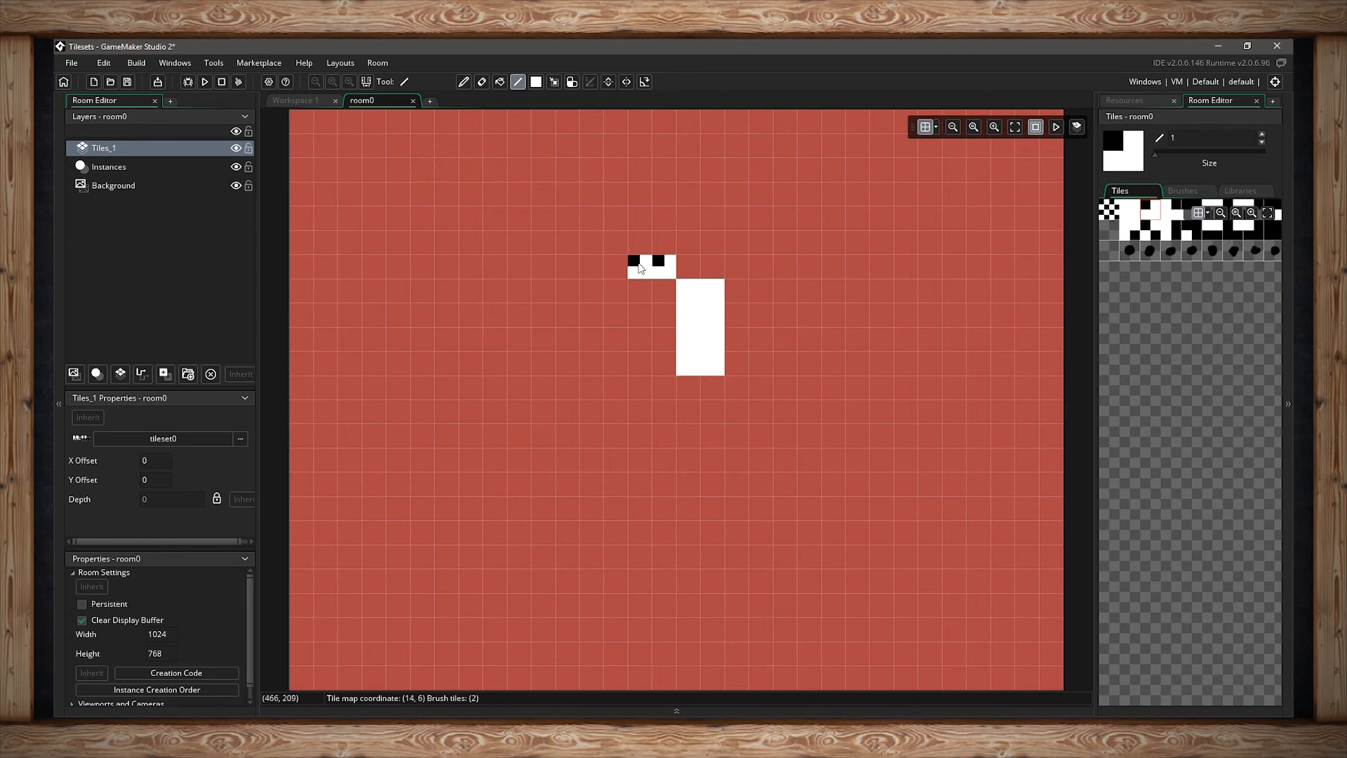
- Erase the white block and the corner tile above it from the Tiles_1 layer
key("e")
mouse_move(660, 265)
left_mouse_down()
mouse_move(702, 302)
mouse_move(698, 340)
left_mouse_up()
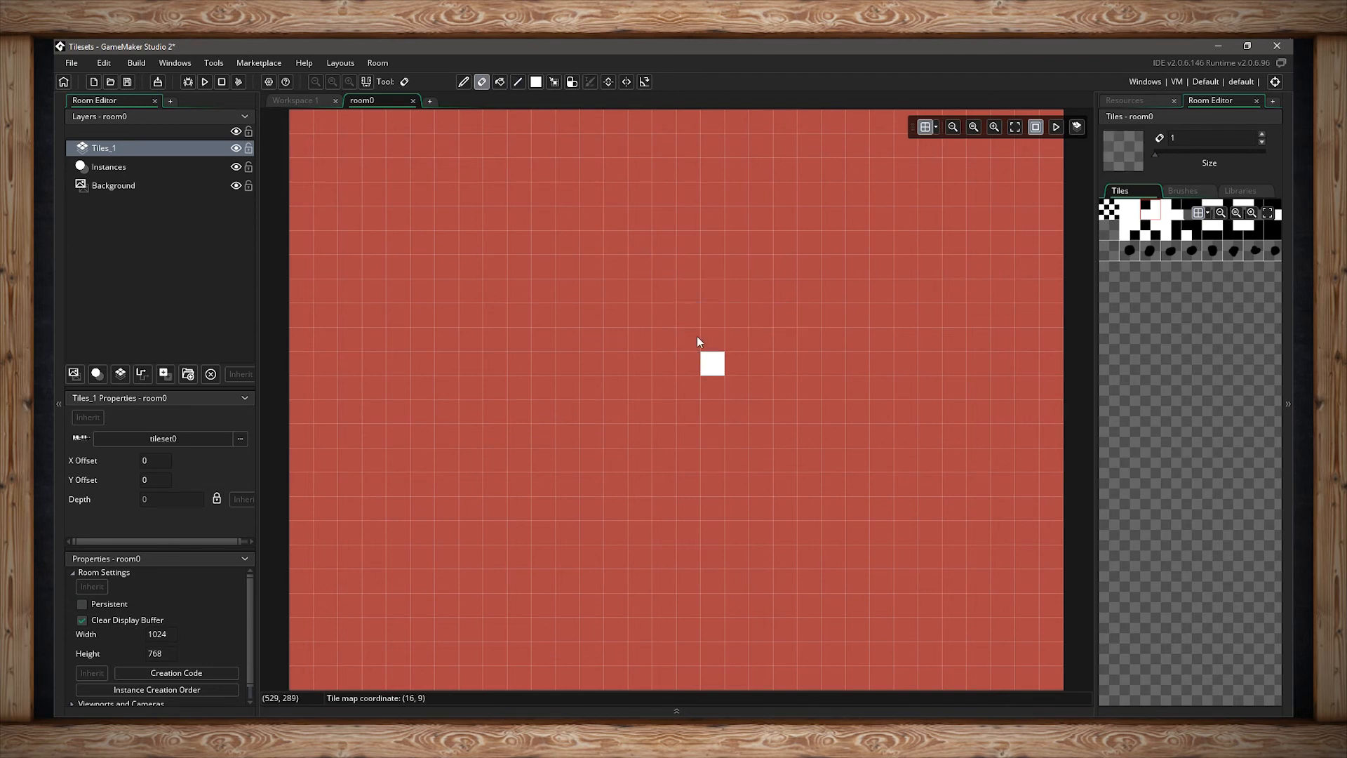
- Auto-tile a long winding white path with a black outline across most of the room on Tiles_1
left_click(571, 83)
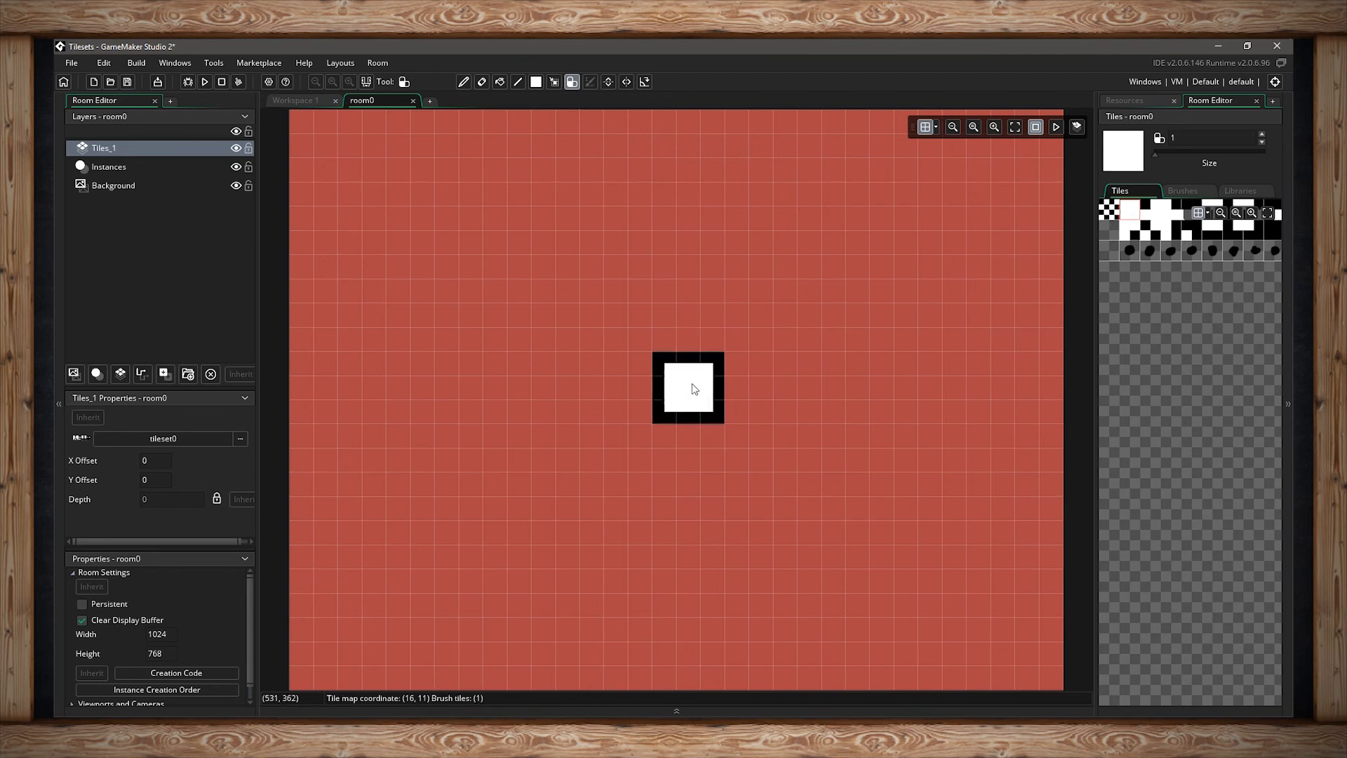
middle_click_drag(1254, 220, 1247, 438)
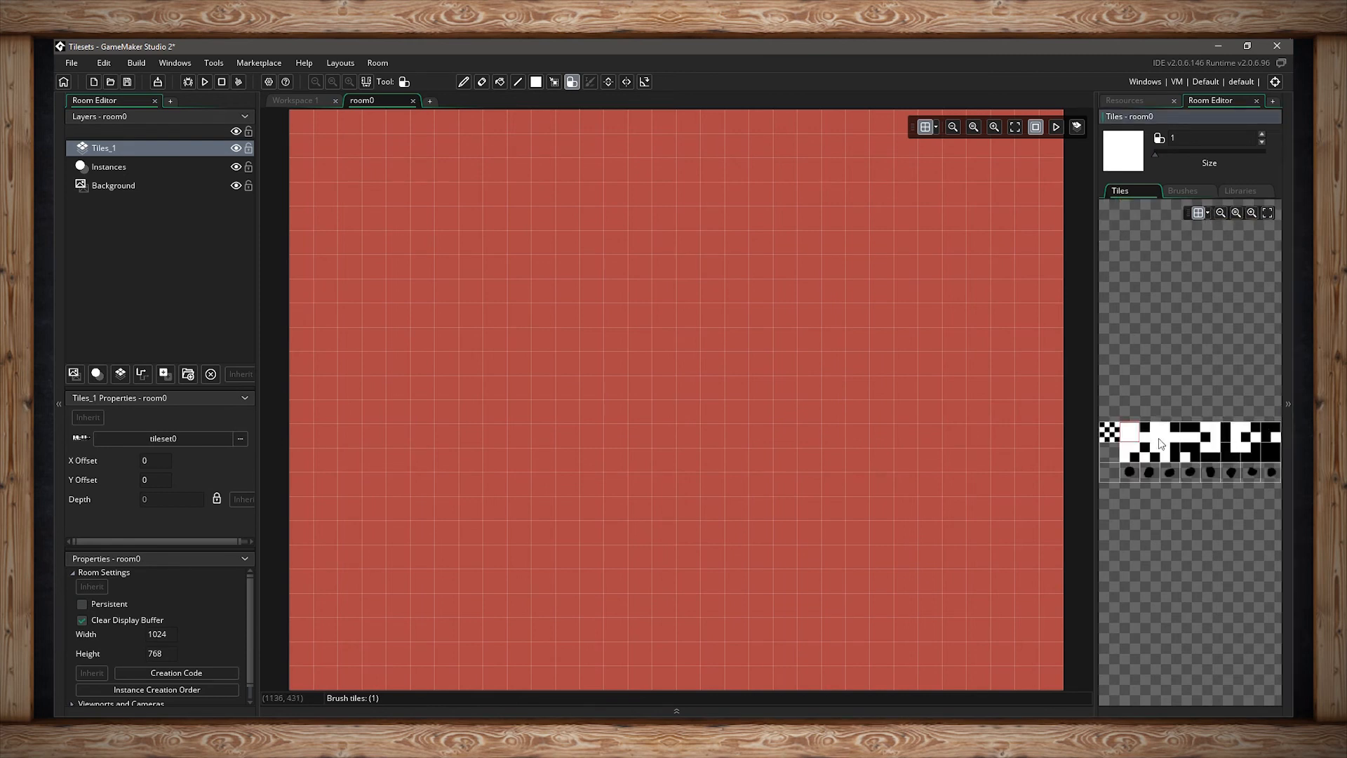
mouse_move(611, 363)
left_mouse_down()
mouse_move(681, 353)
mouse_move(715, 310)
mouse_move(788, 346)
mouse_move(812, 436)
mouse_move(900, 403)
mouse_move(896, 540)
mouse_move(734, 557)
mouse_move(547, 544)
mouse_move(455, 419)
mouse_move(452, 256)
mouse_move(591, 212)
mouse_move(882, 244)
left_mouse_up()
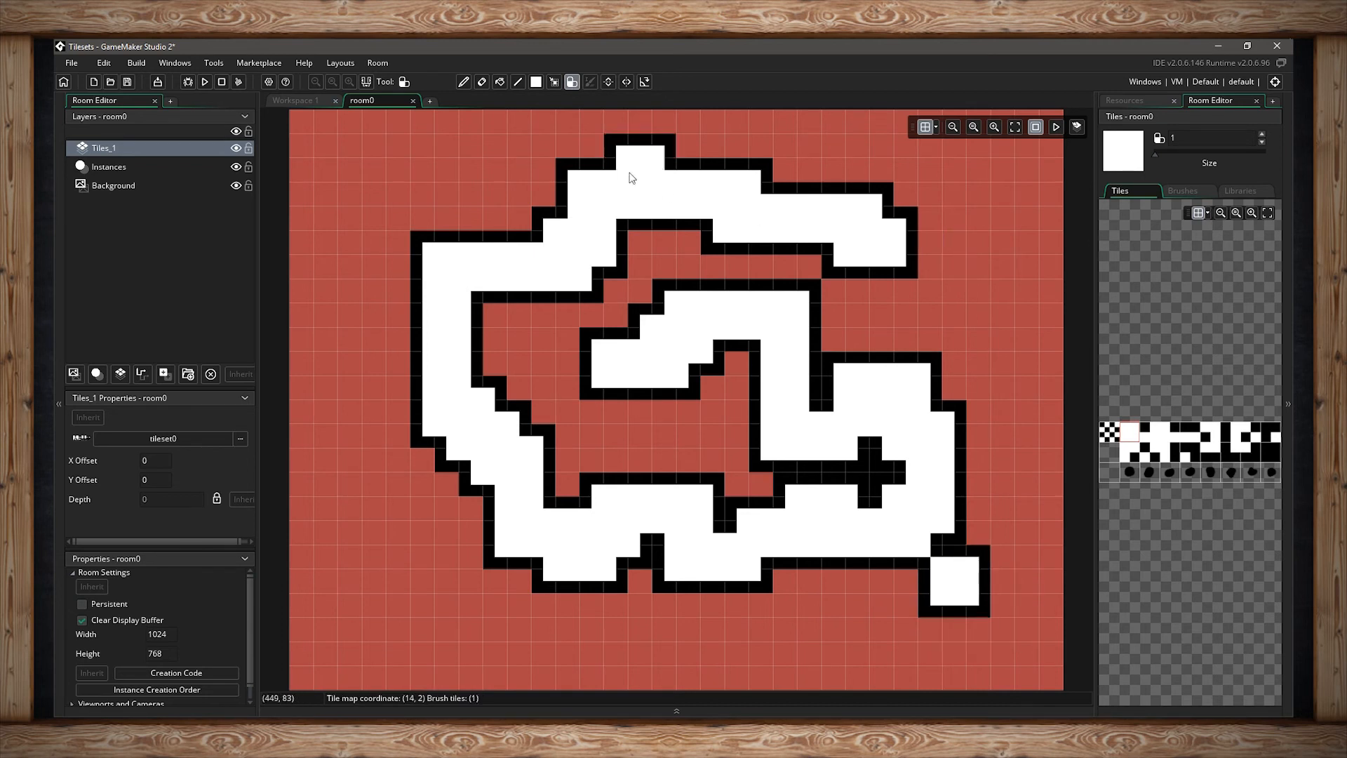
- Extend the auto-tiled shape on Tiles_1 with a short arm at its upper right and a broad fill through its centre
left_click(145, 168)
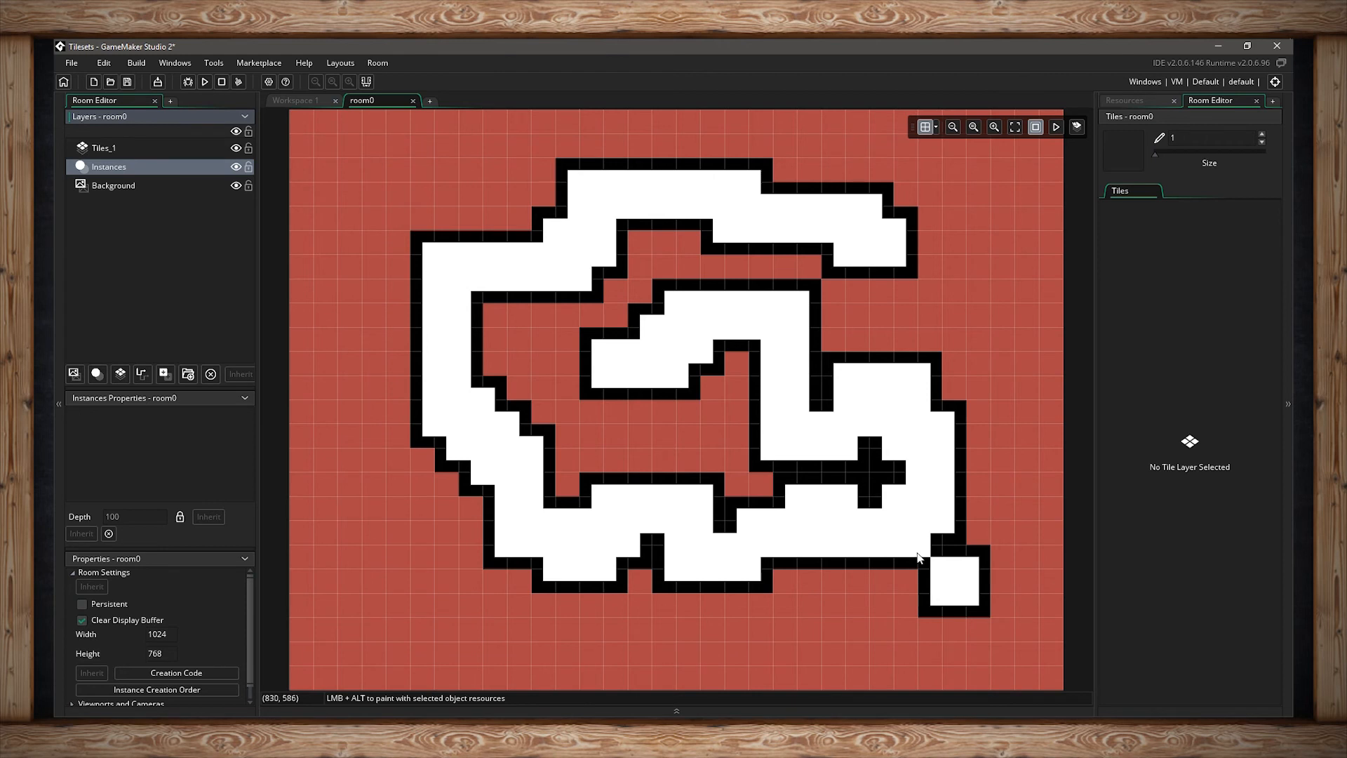
left_click(140, 148)
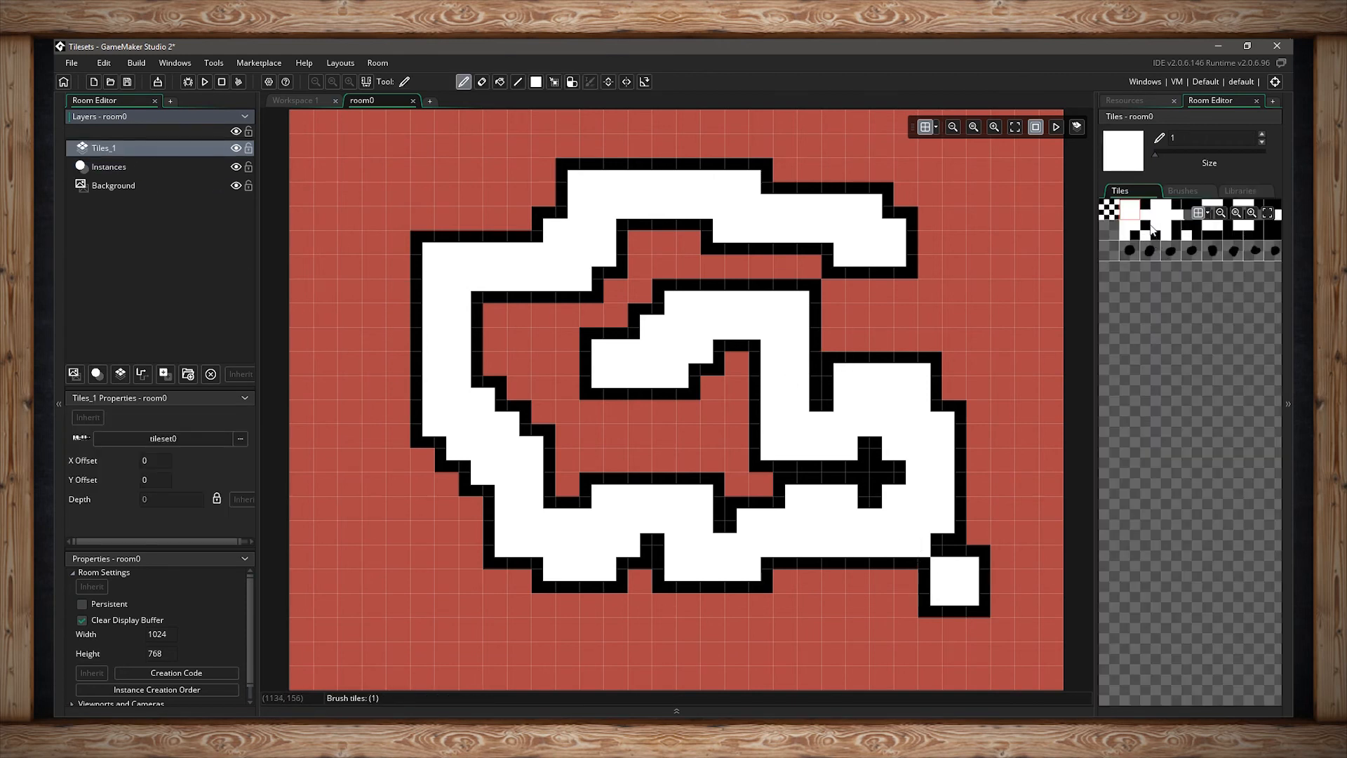
left_click(1270, 214)
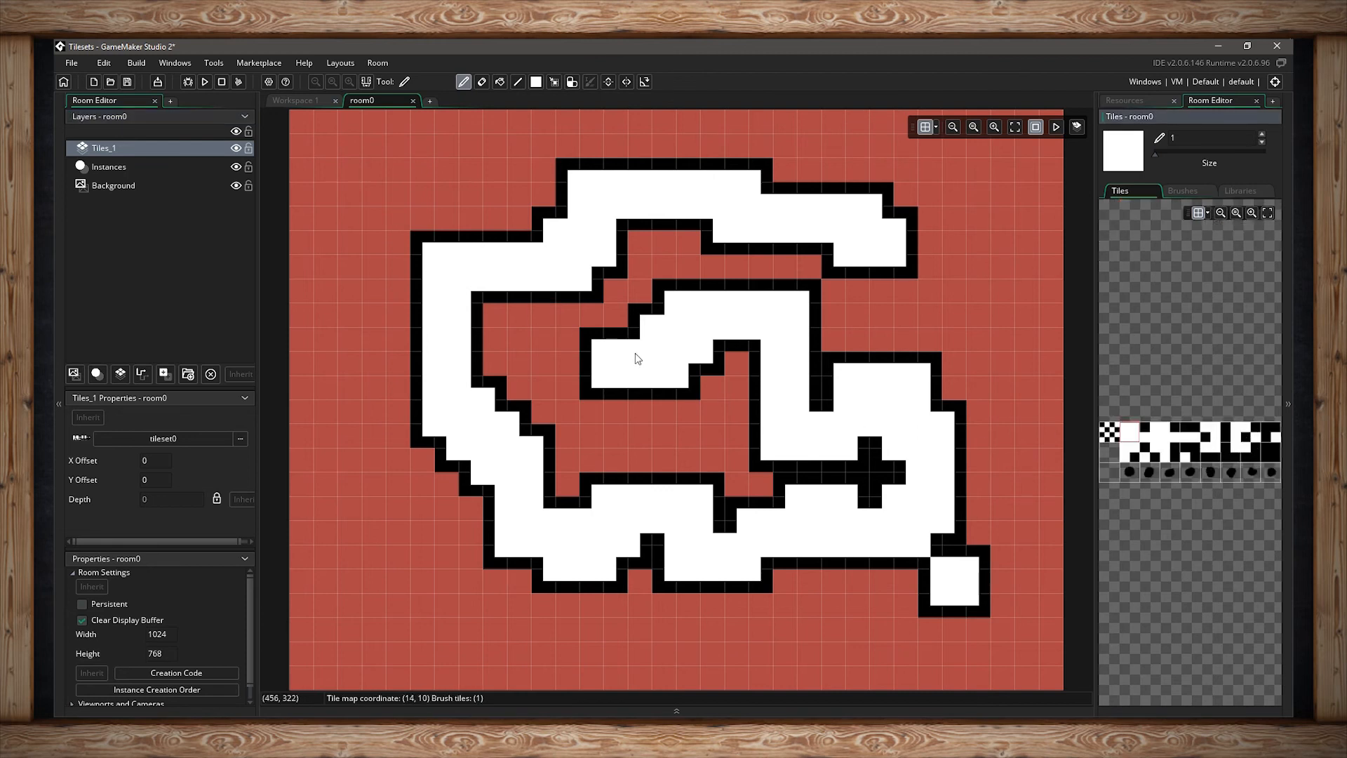
left_click(573, 82)
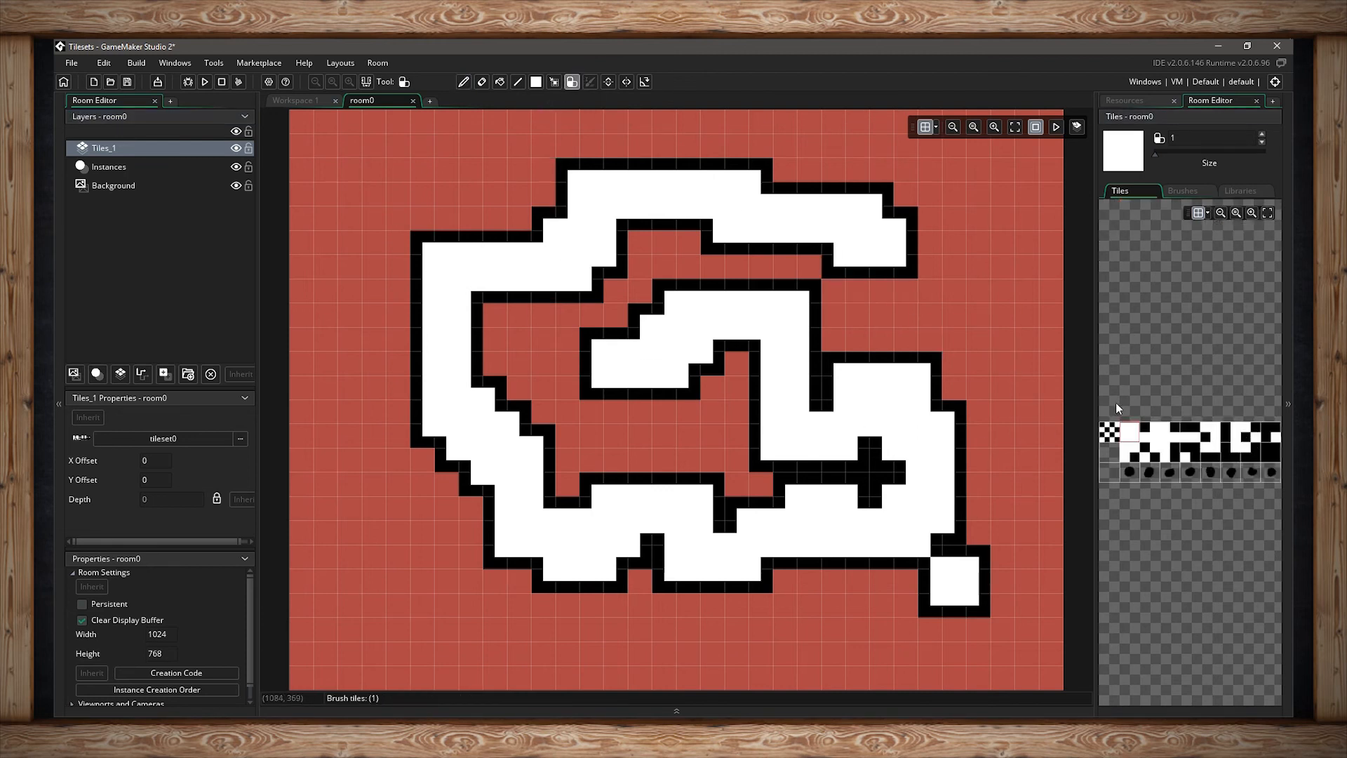
mouse_move(938, 307)
left_mouse_down()
mouse_move(730, 397)
mouse_move(658, 462)
left_mouse_up()
- Paint a two-by-two group of the white tile with the black lower-right corner inside the white area, using the Pencil
left_click(465, 82)
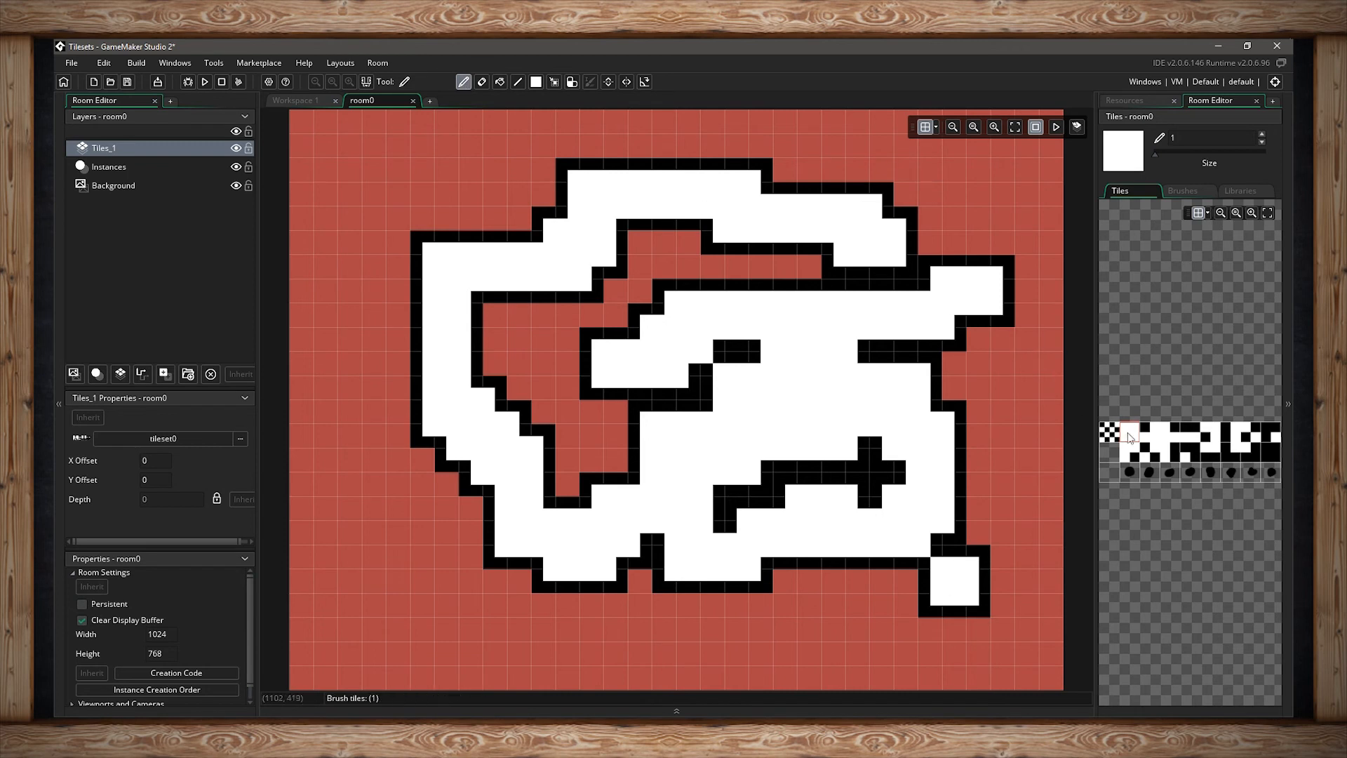
left_click(1137, 457)
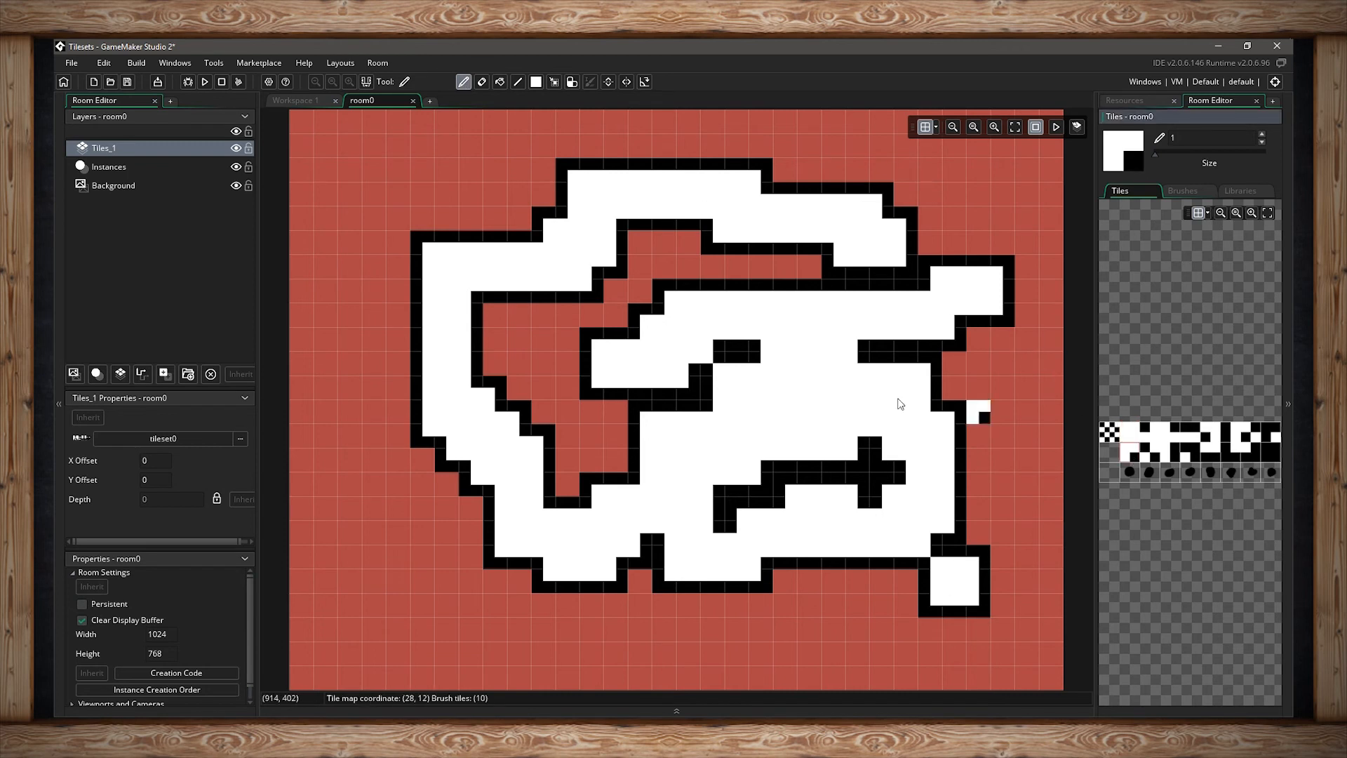
left_click_drag(814, 344, 805, 360)
left_click(792, 346)
left_click(792, 369)
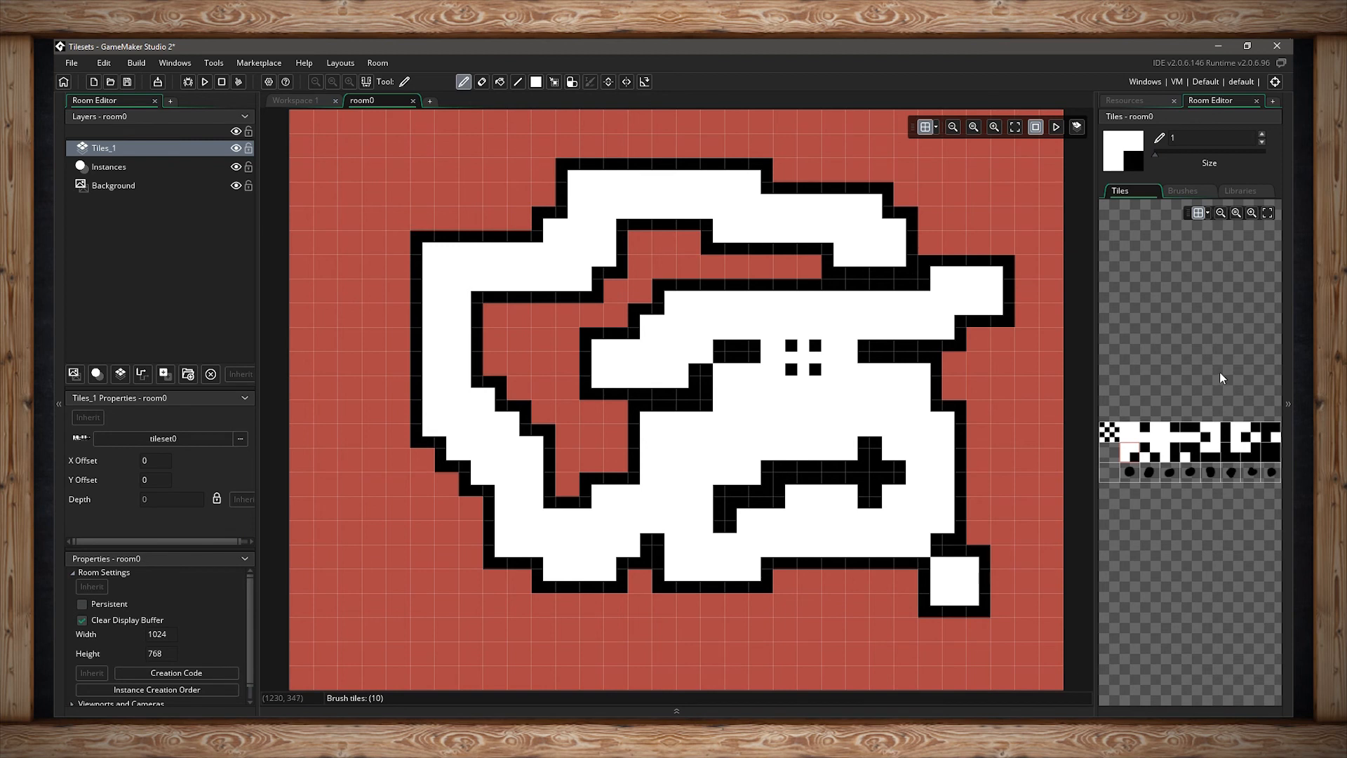
- Add a second tile layer to room0 and assign tileset0 to it
left_click(1127, 474)
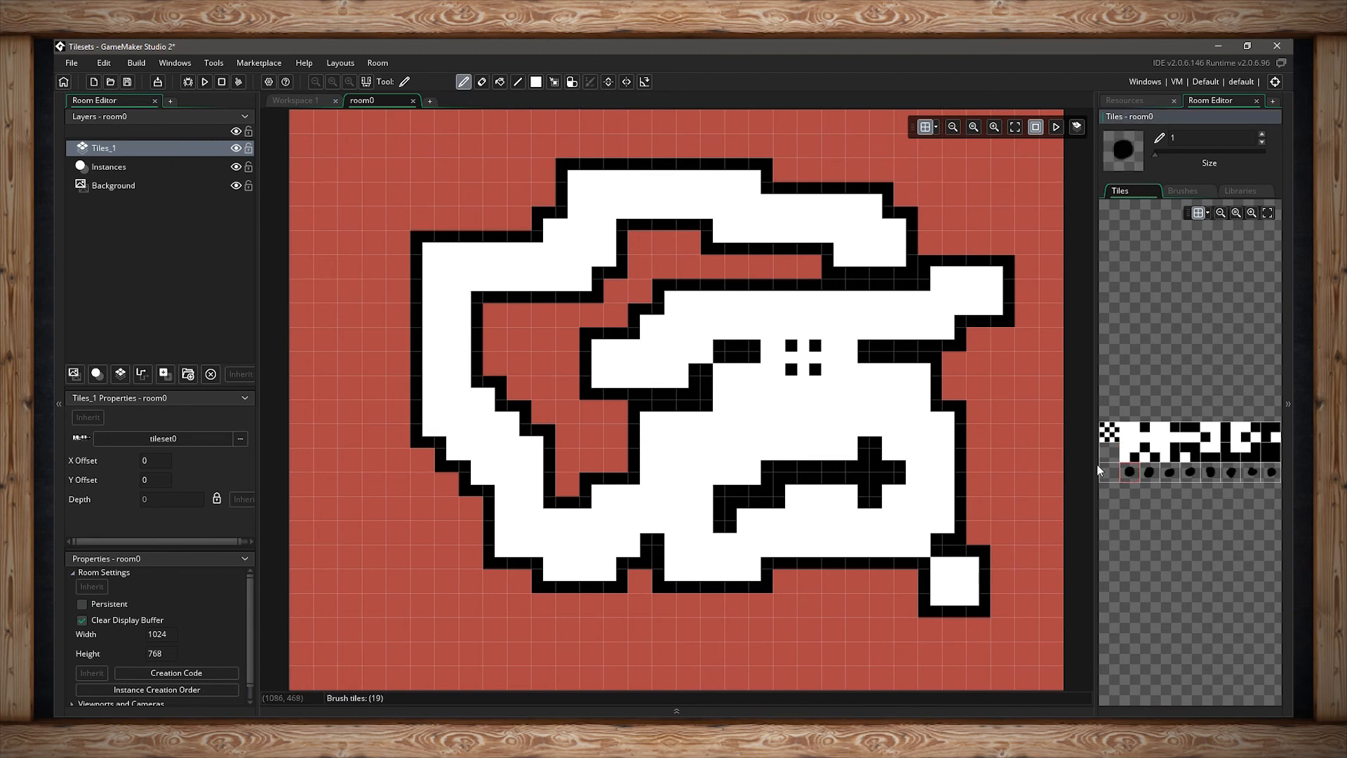
left_click(128, 373)
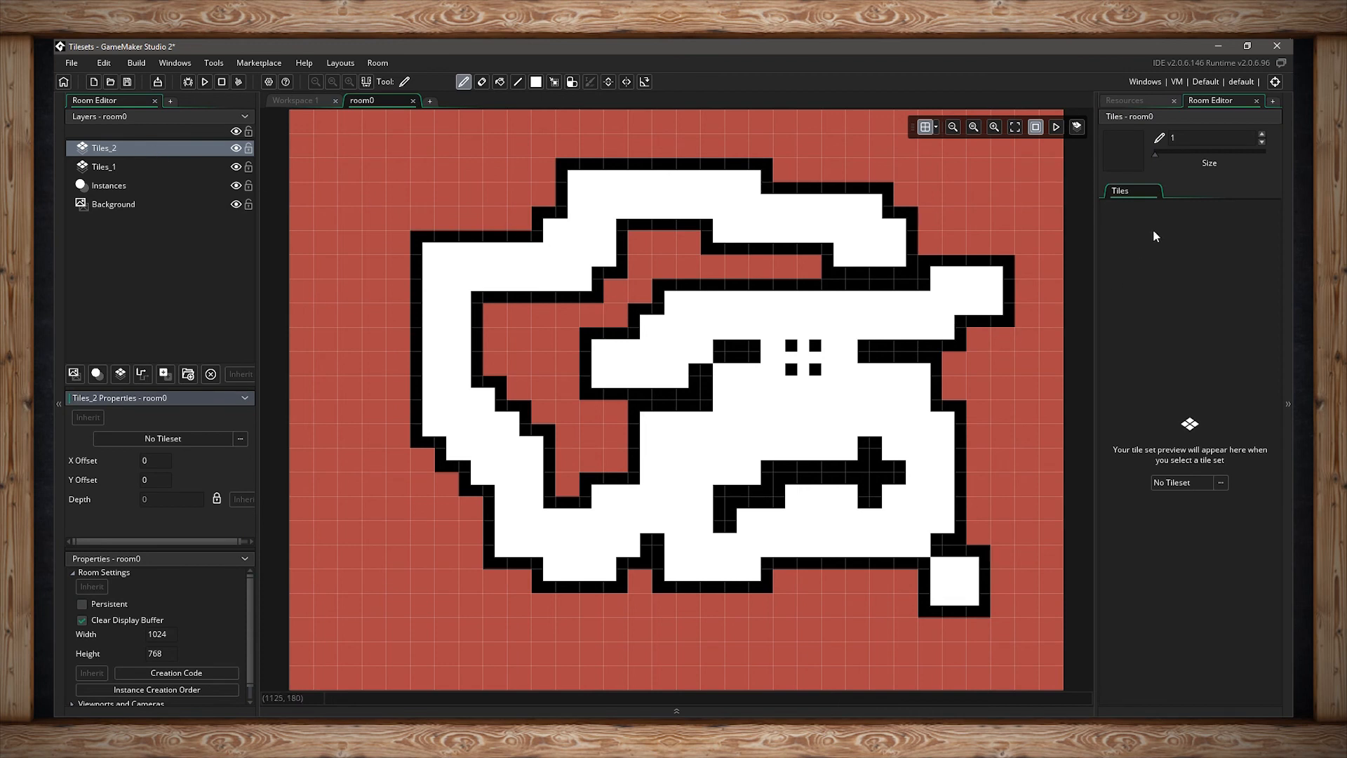
left_click(1209, 482)
left_click(1061, 518)
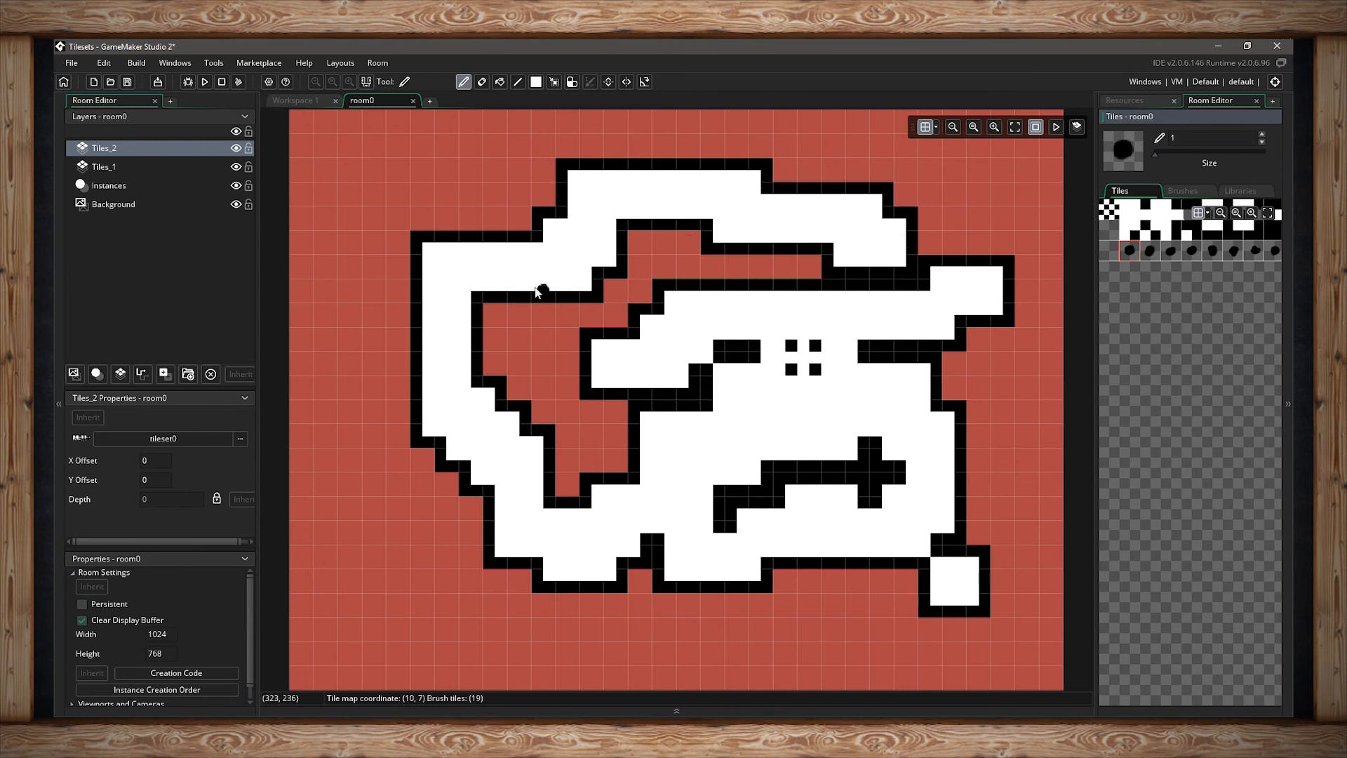
- Paint three separate first-frame dot tiles inside the white shape on Tiles_2 and play the tile animation
left_click(495, 265)
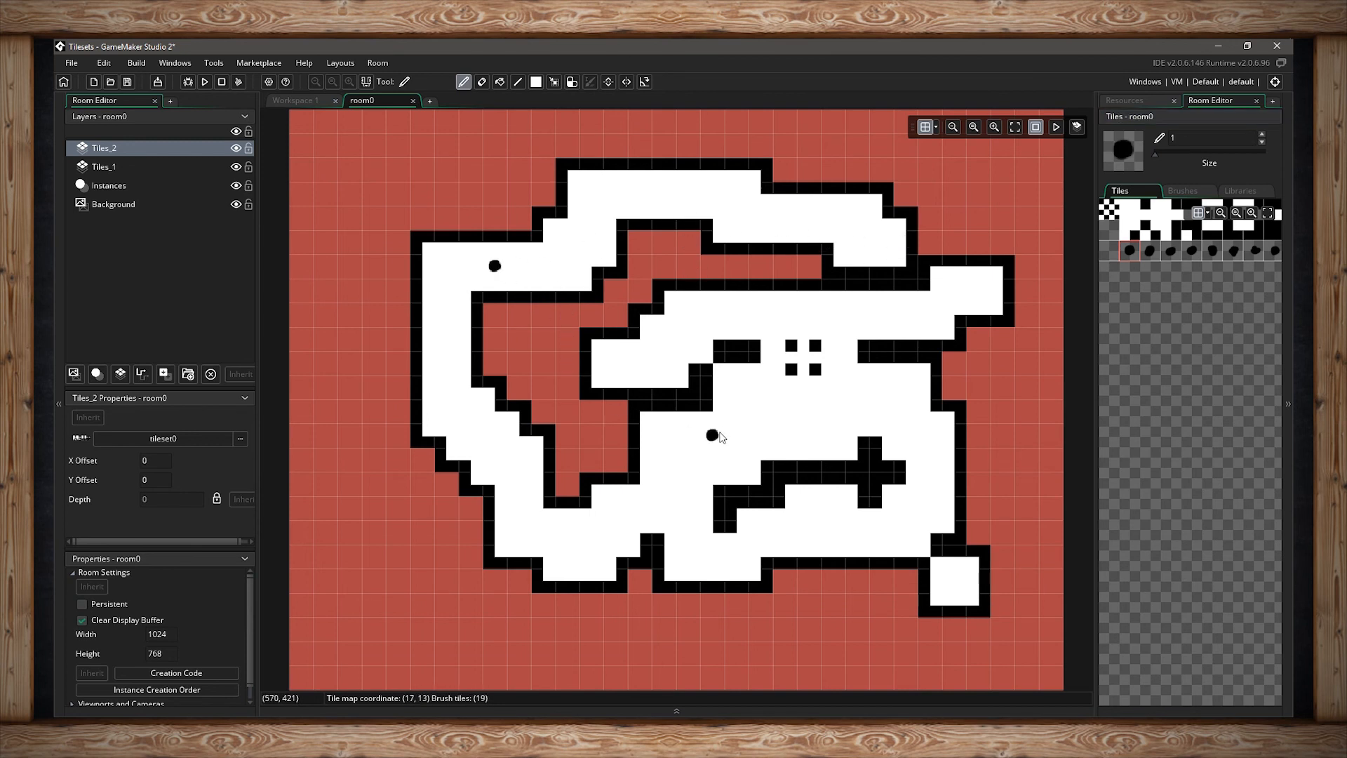
left_click(714, 457)
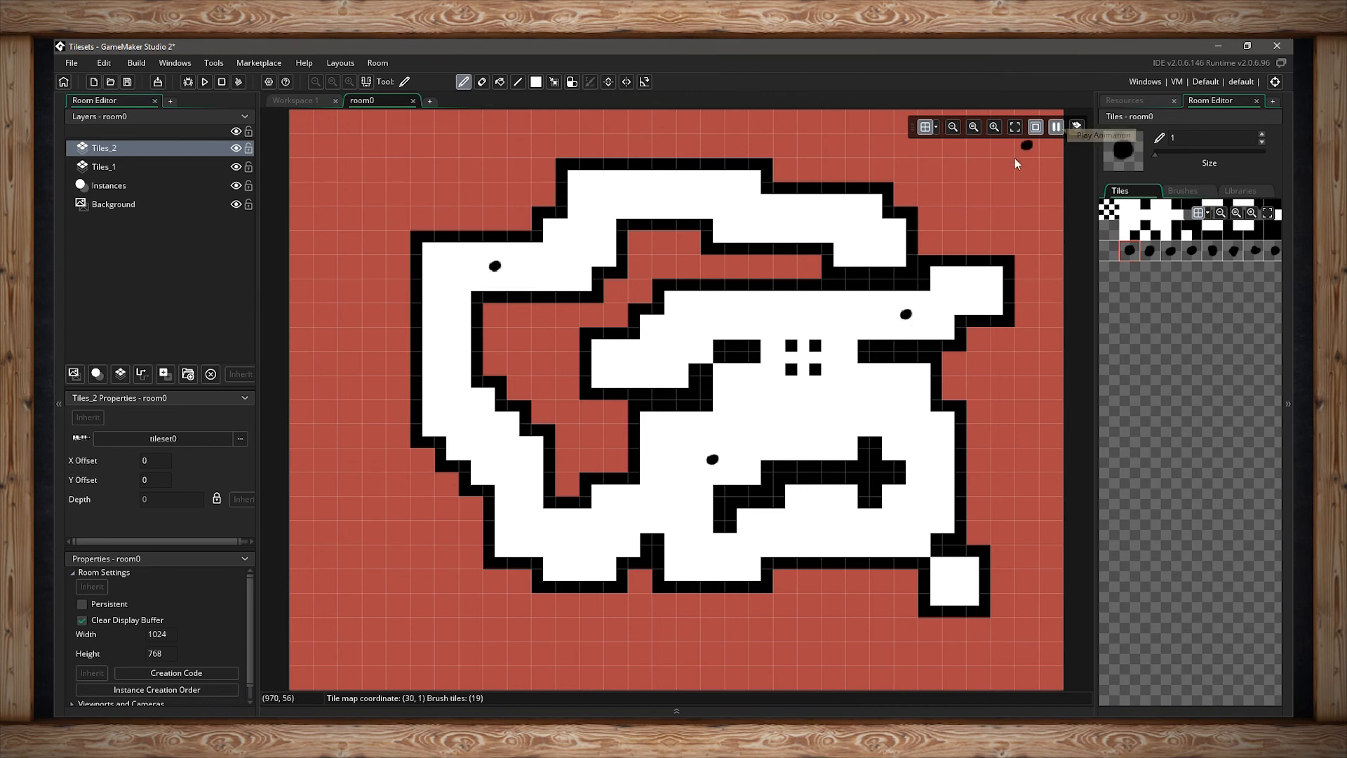
- Complete a row of four dots in the shape's upper-right part using the fifth, seventh and second dot tiles
left_click(1214, 251)
left_click(883, 320)
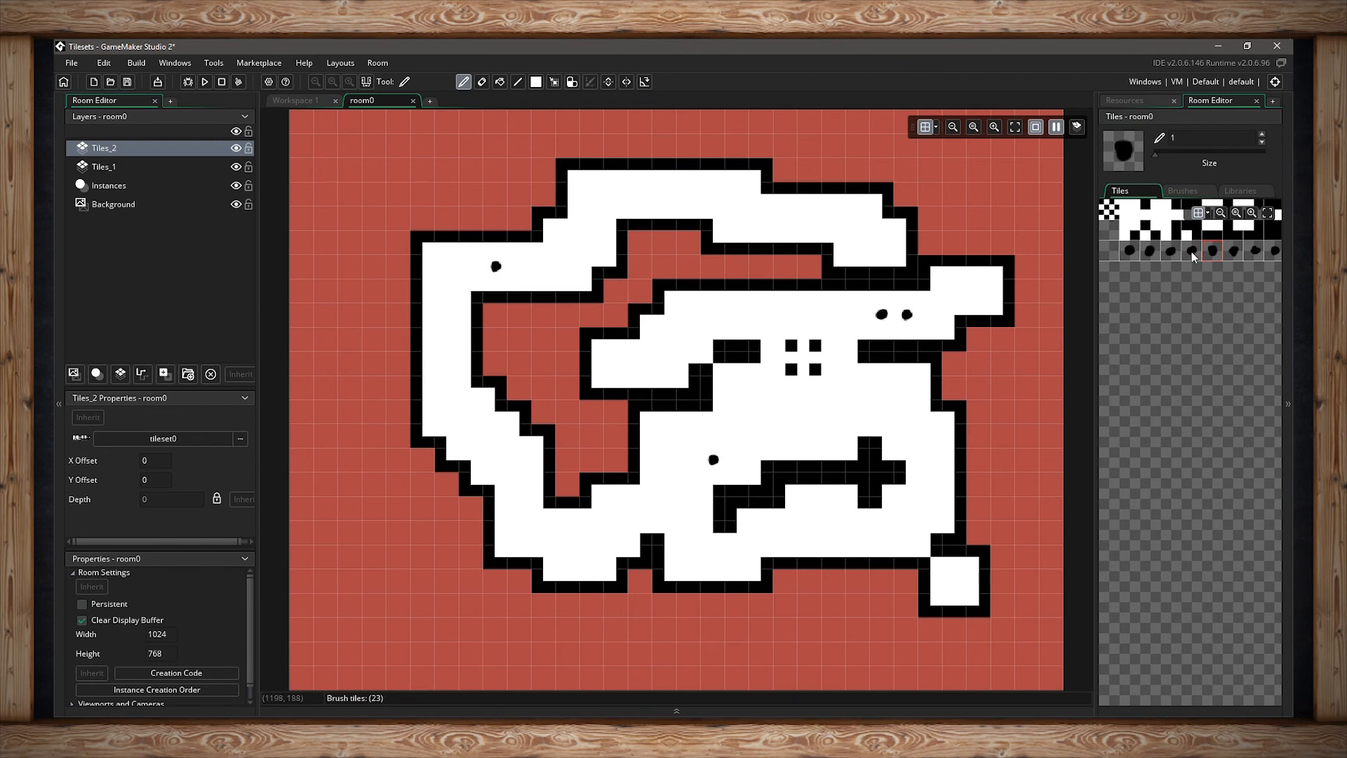
left_click(1257, 251)
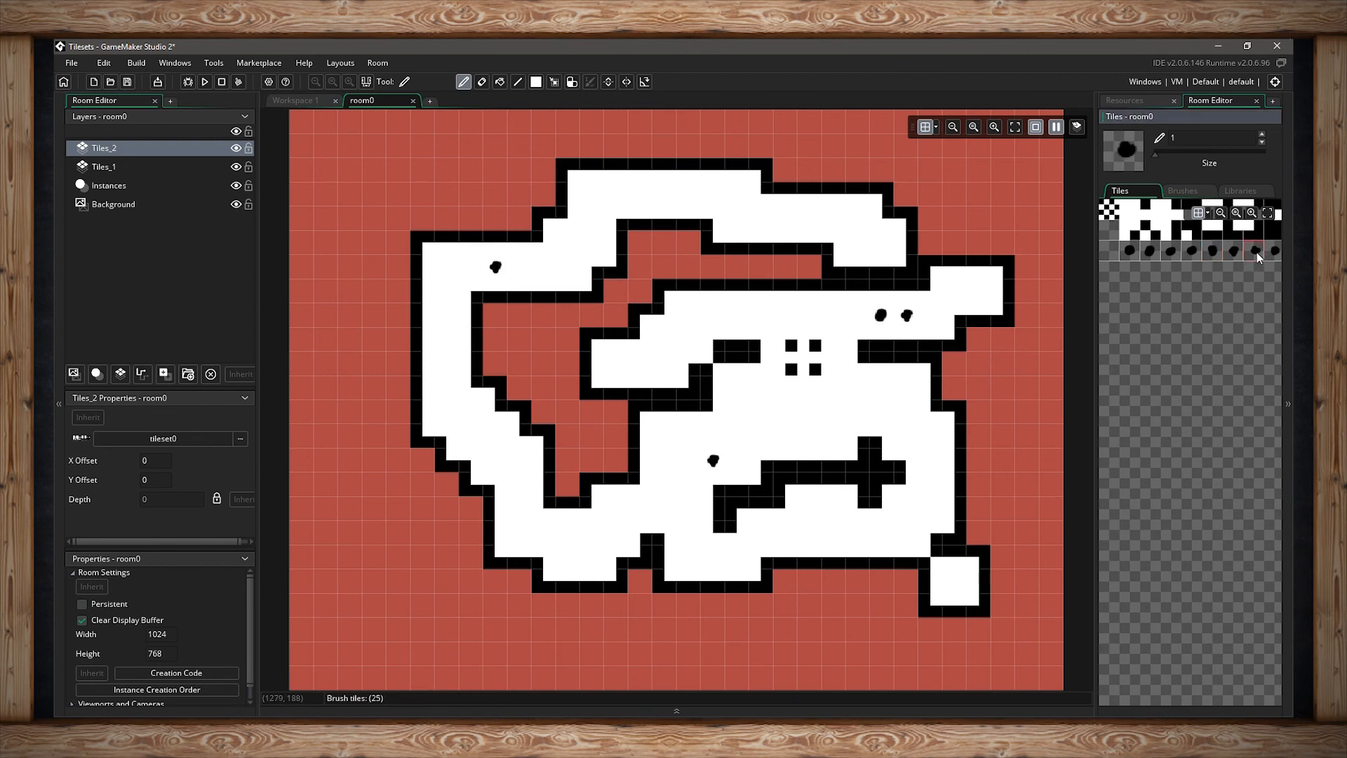
left_click(860, 317)
left_click(1148, 254)
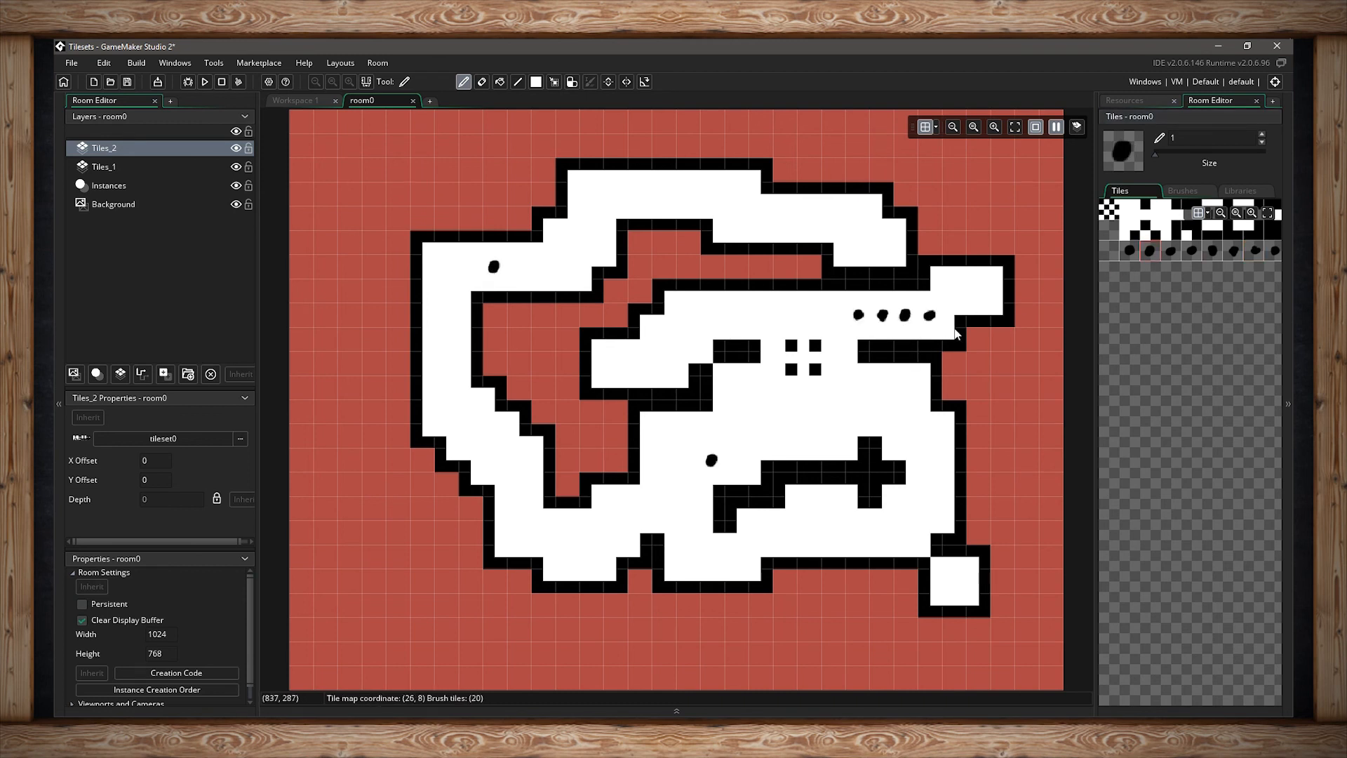
left_click(954, 330)
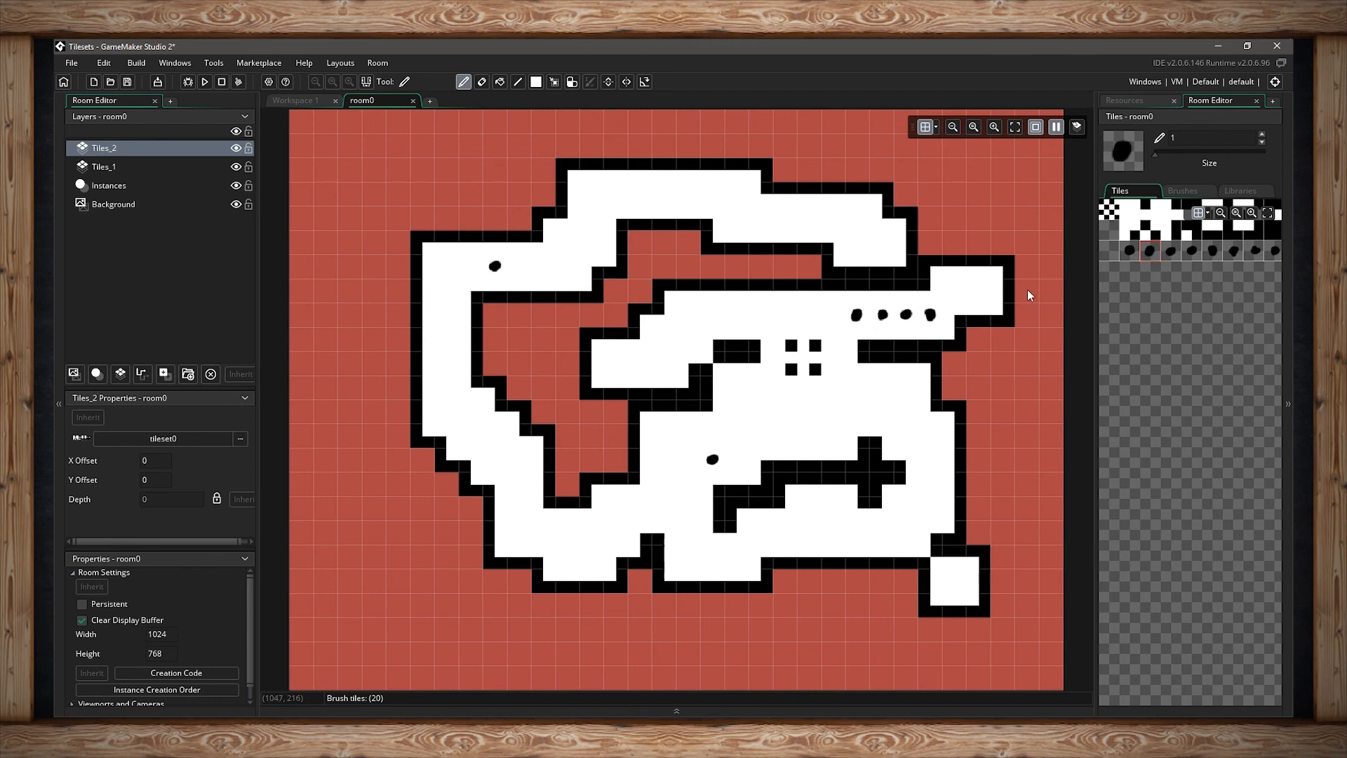
- Paint three more first-frame dot tiles directly right of the upper-left dot to form a row of four
left_click(1129, 250)
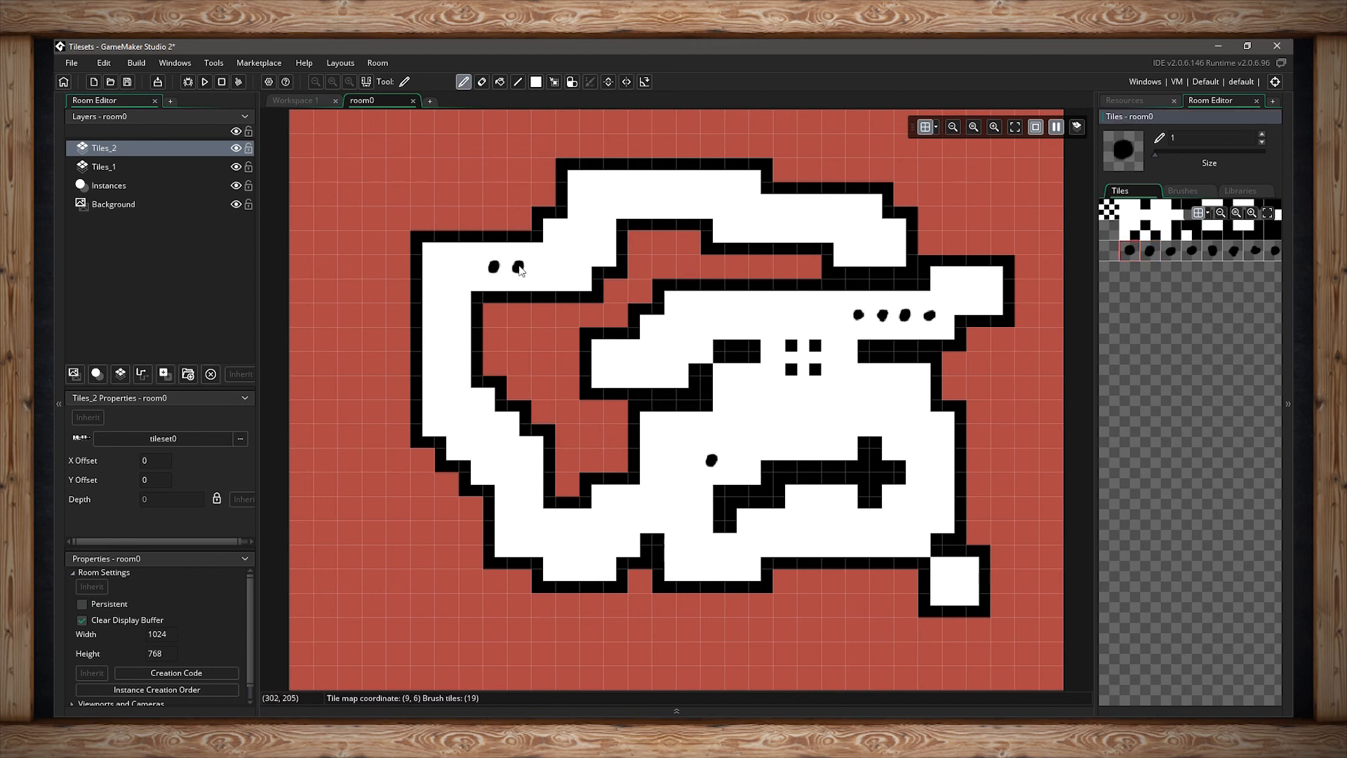
left_click_drag(520, 271, 568, 270)
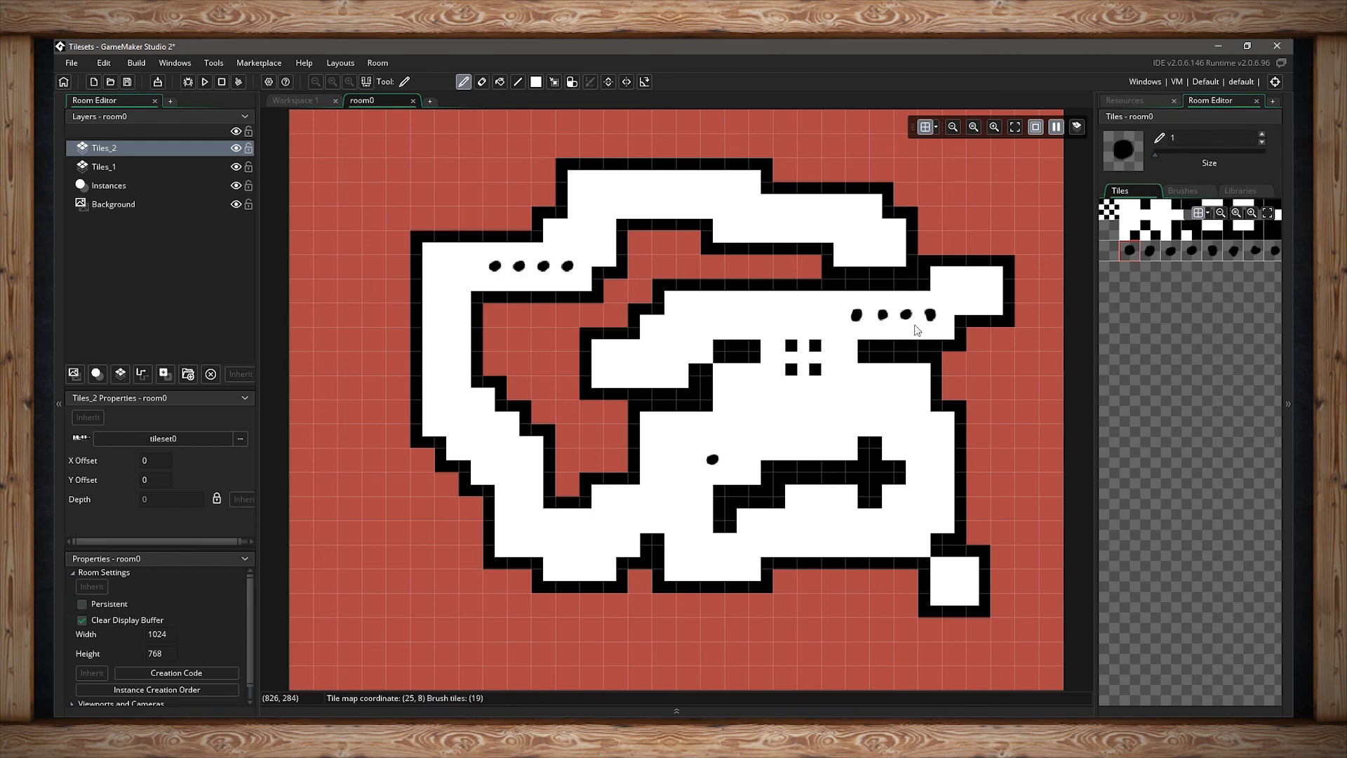
left_click(980, 339)
- Open the tile set's brushes and paint a two-by-two solid white block near the room's upper-right corner
left_click(1181, 190)
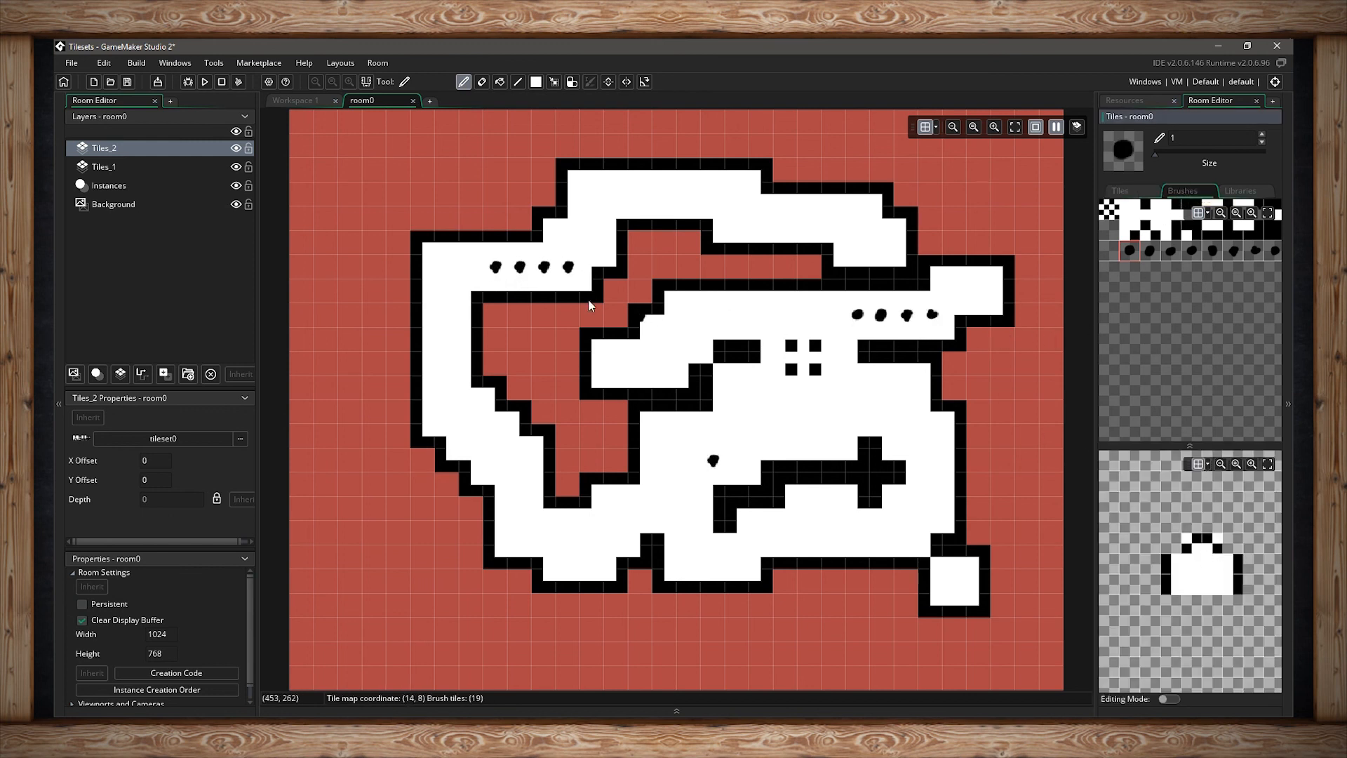
left_click(1130, 209)
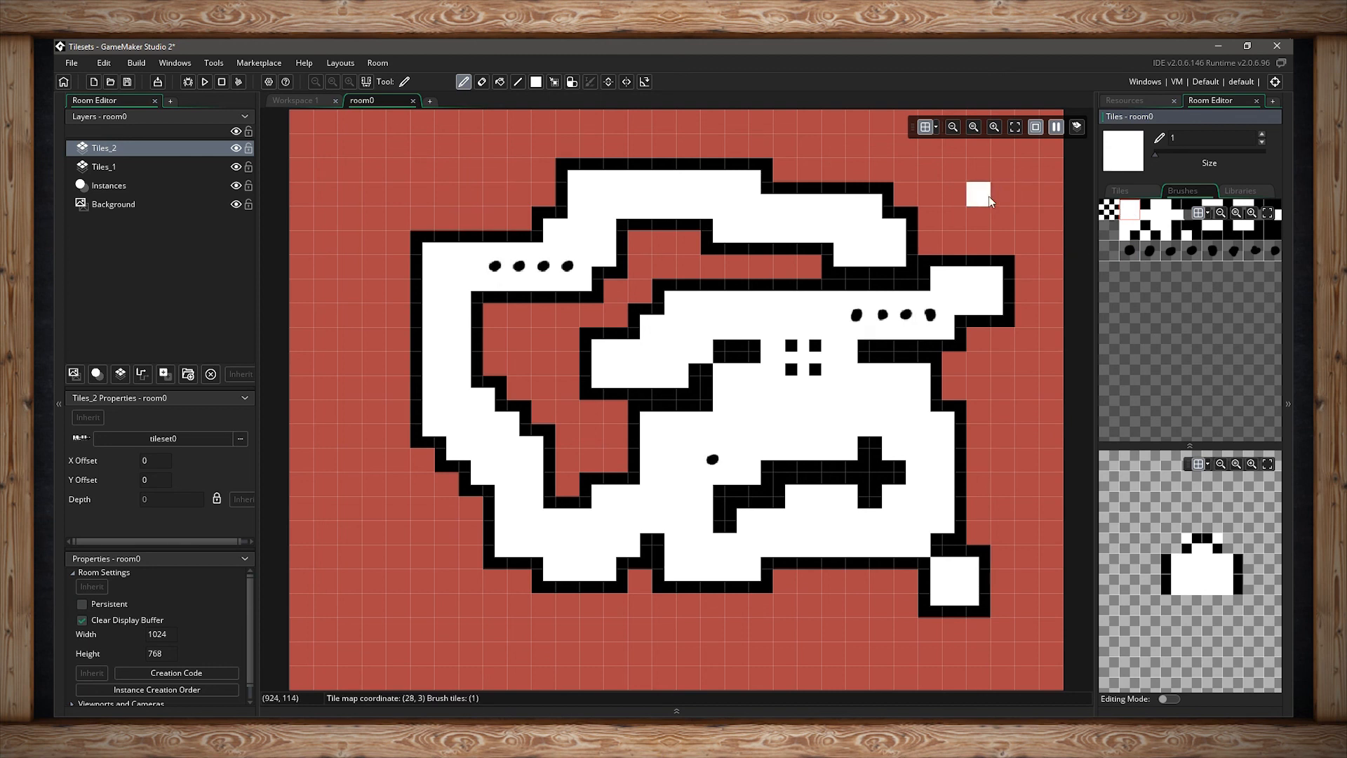
left_click_drag(986, 198, 991, 195)
- Stamp the saved arch-shaped brush three times along the room's left edge, two copies stacked and one near the bottom
left_click(1208, 567)
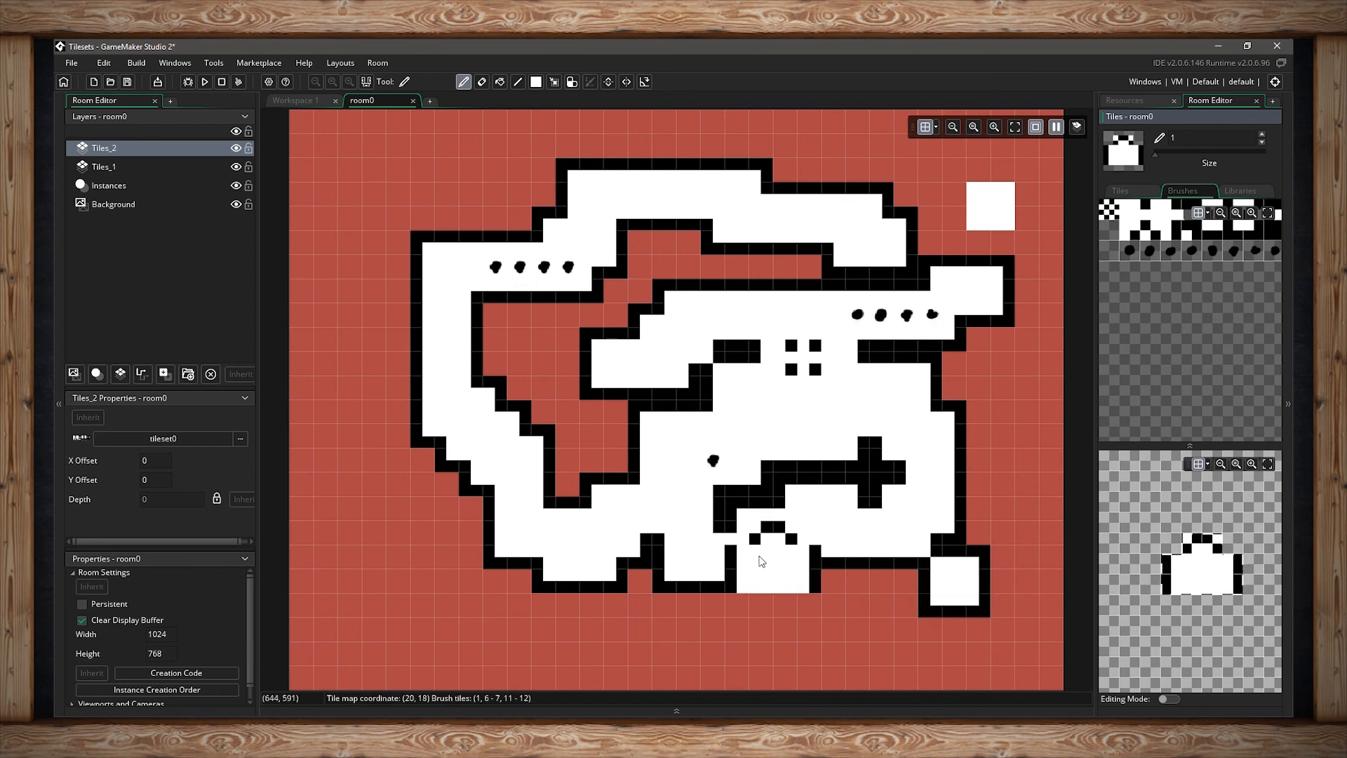
left_click(352, 561)
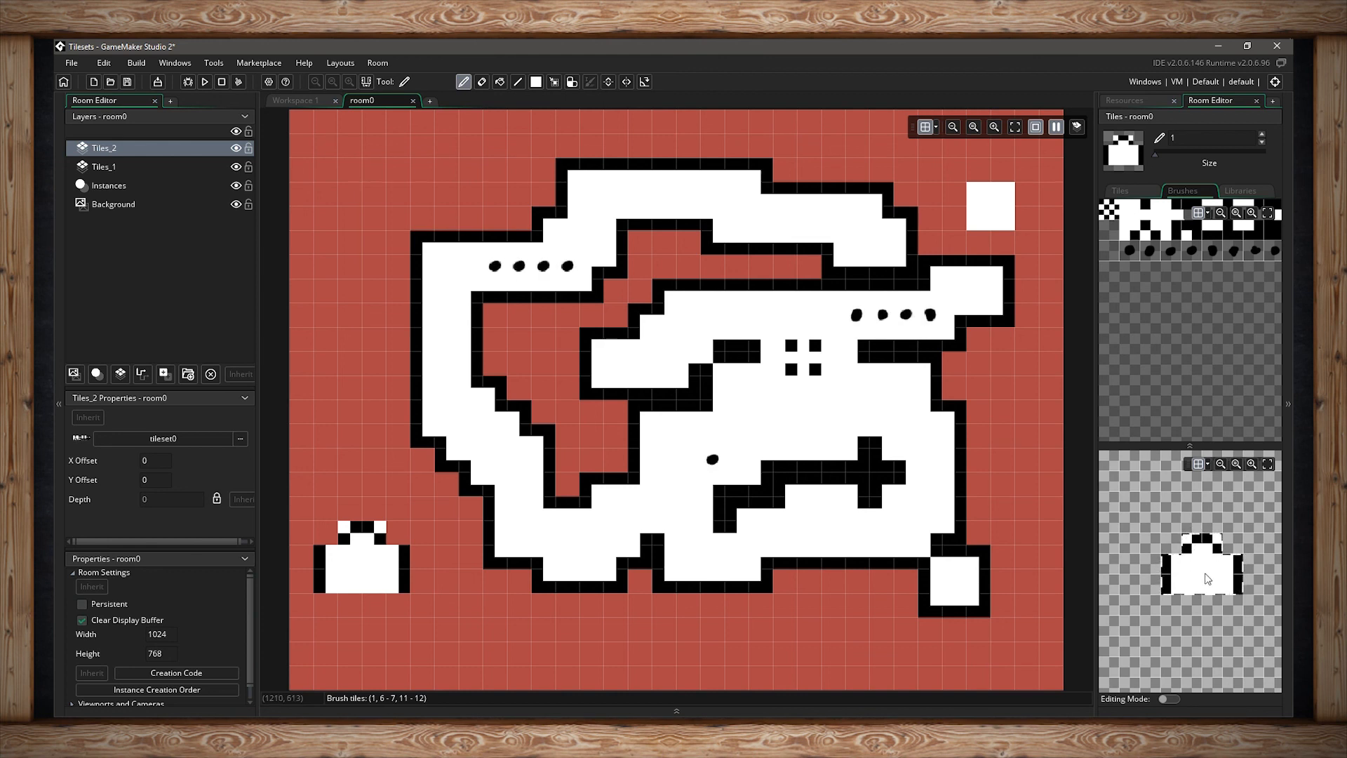
left_click(385, 353)
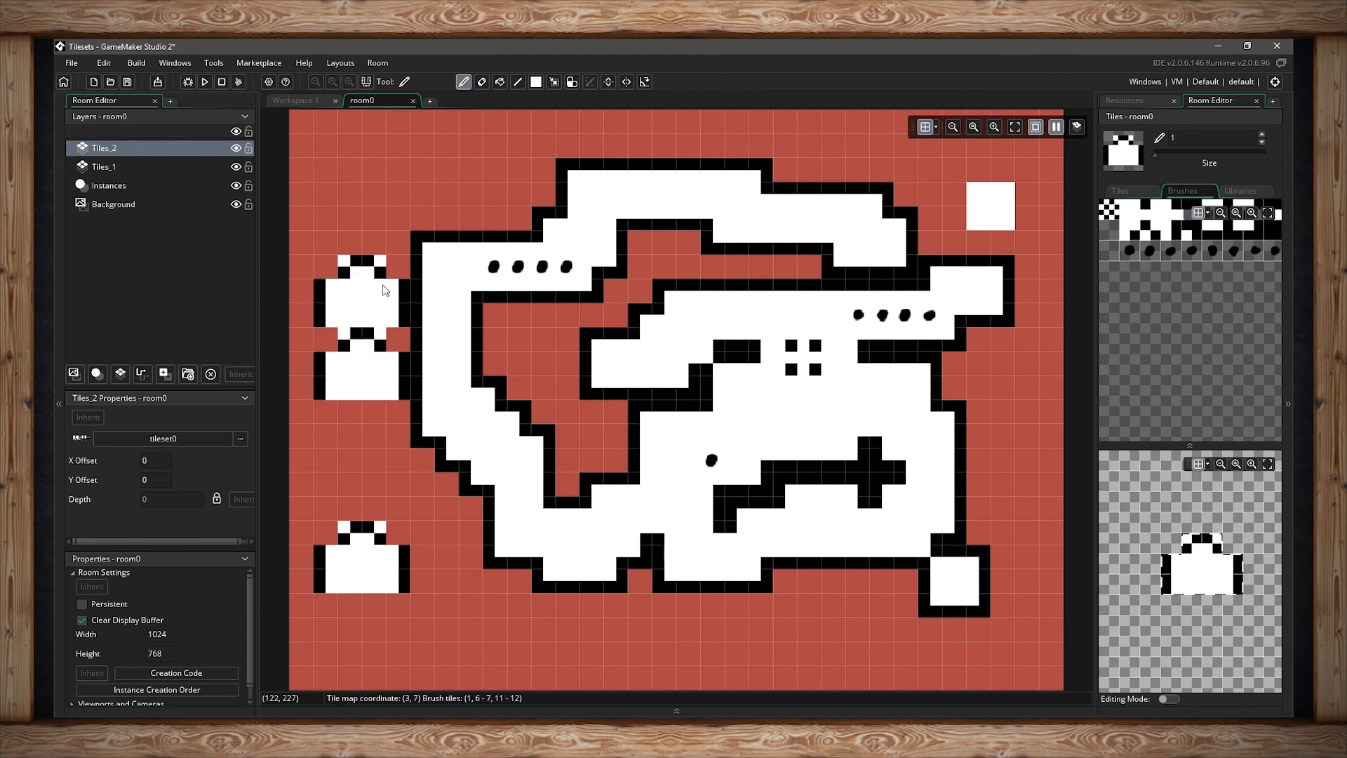
left_click(385, 290)
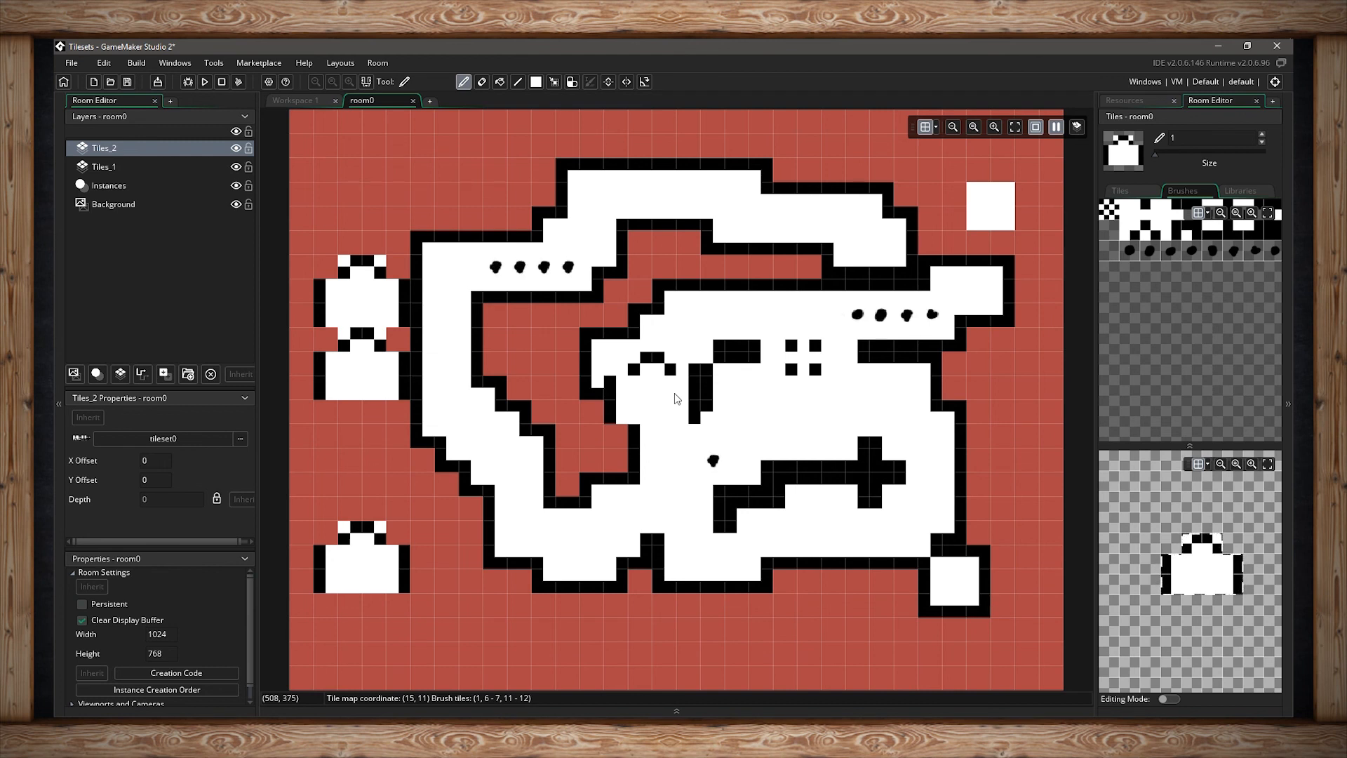
- Paint two animation_1 tiles from the Animations Library in the red area right of the white shape
left_click(1248, 192)
left_click(1145, 220)
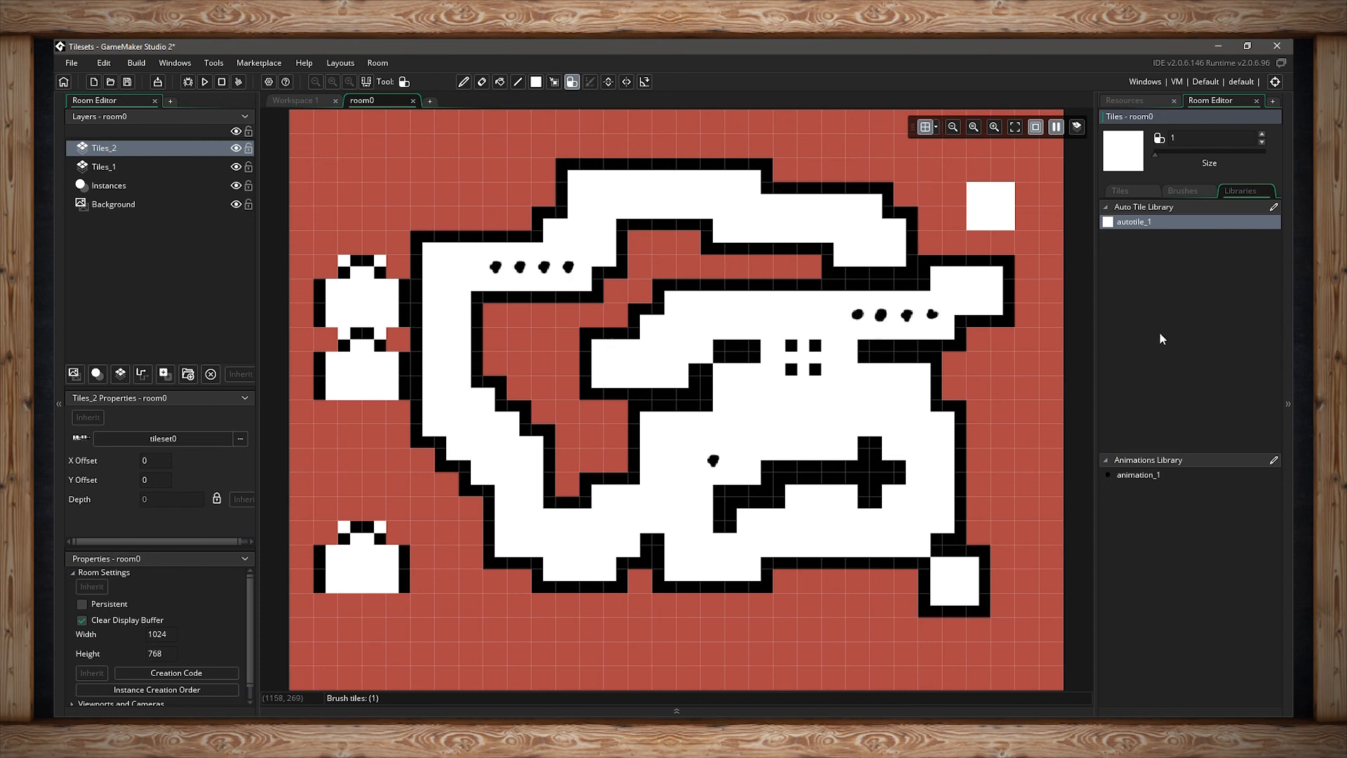
left_click(1142, 474)
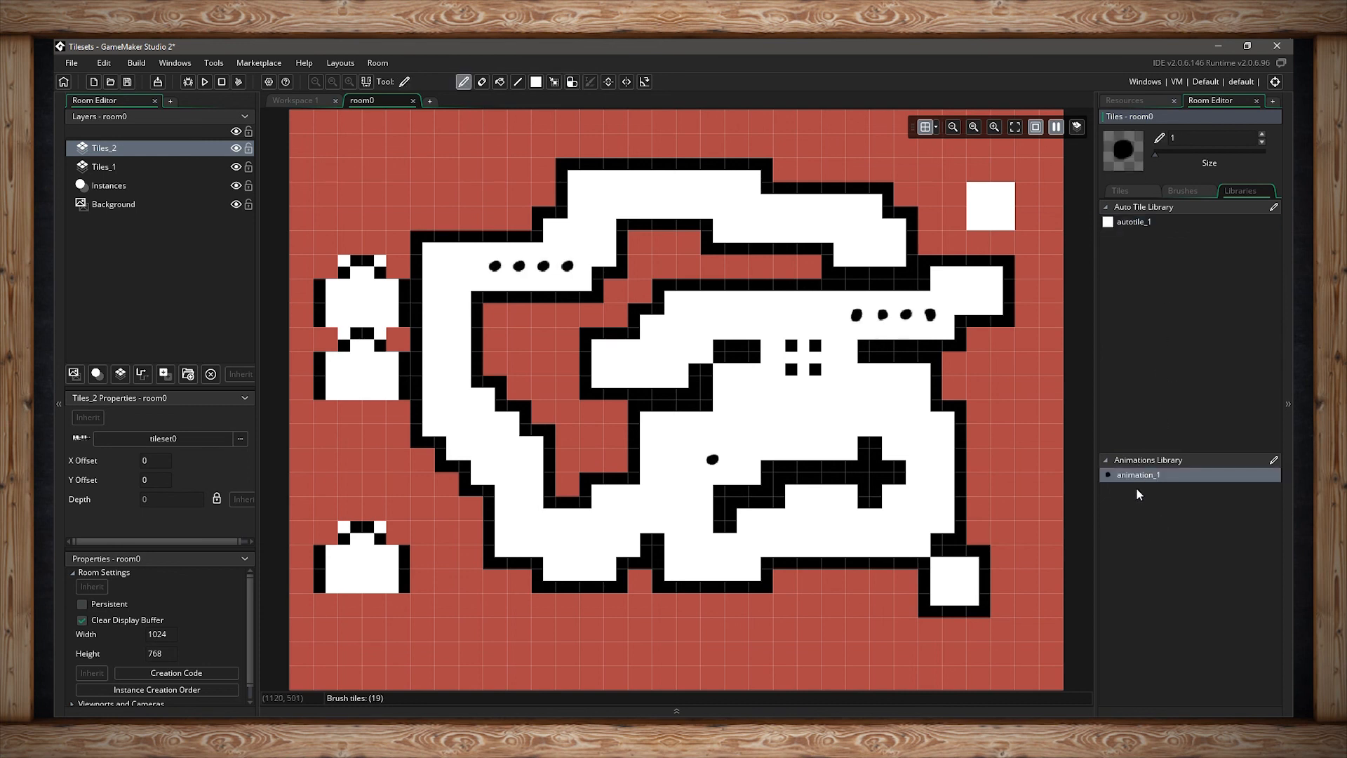
left_click(1004, 438)
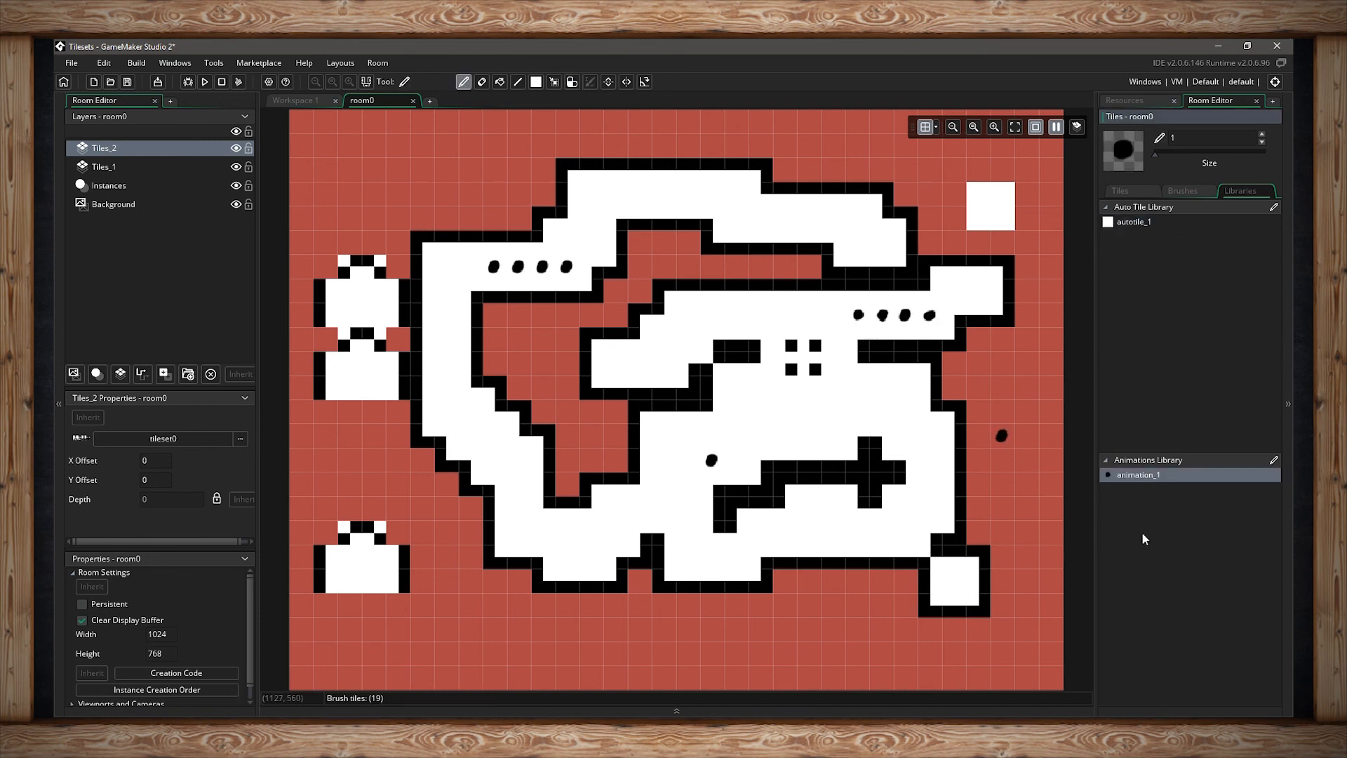
left_click(1027, 387)
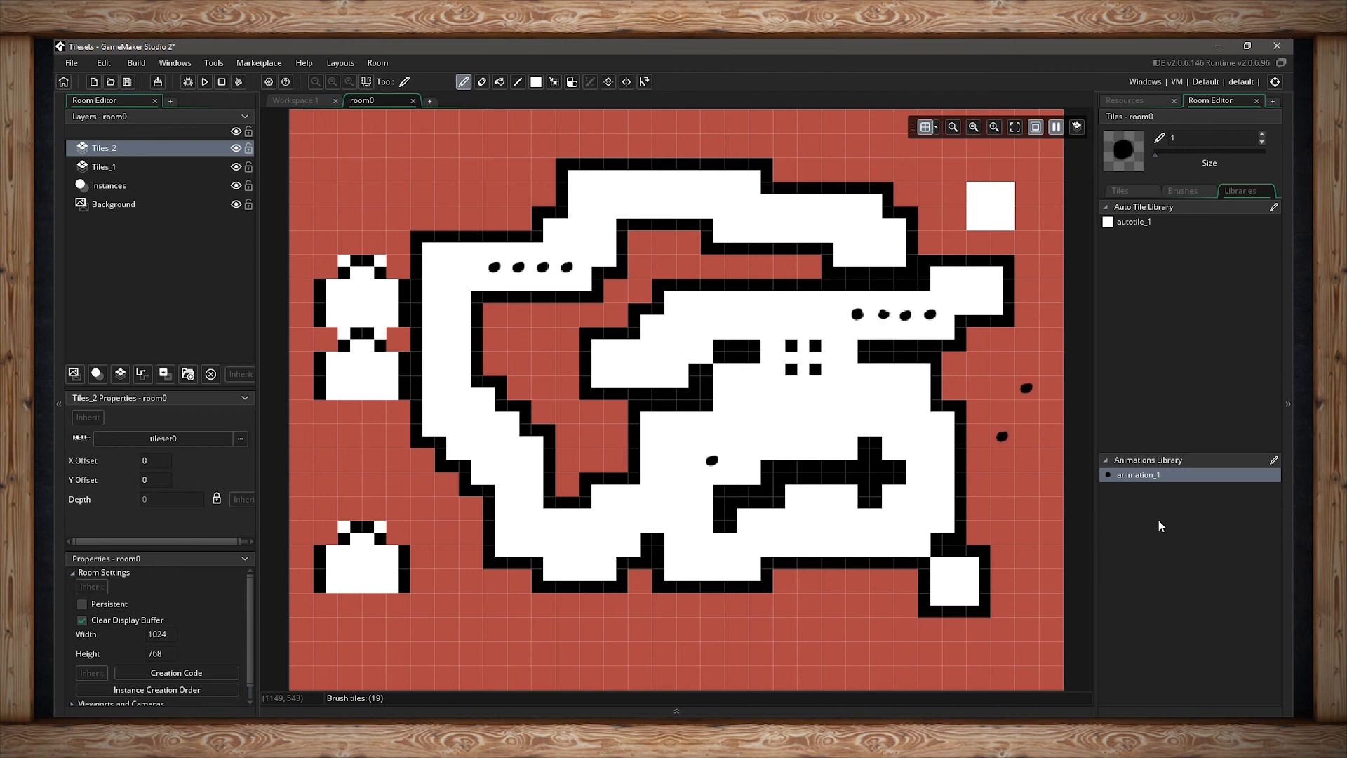
left_click(309, 102)
left_click(1139, 170)
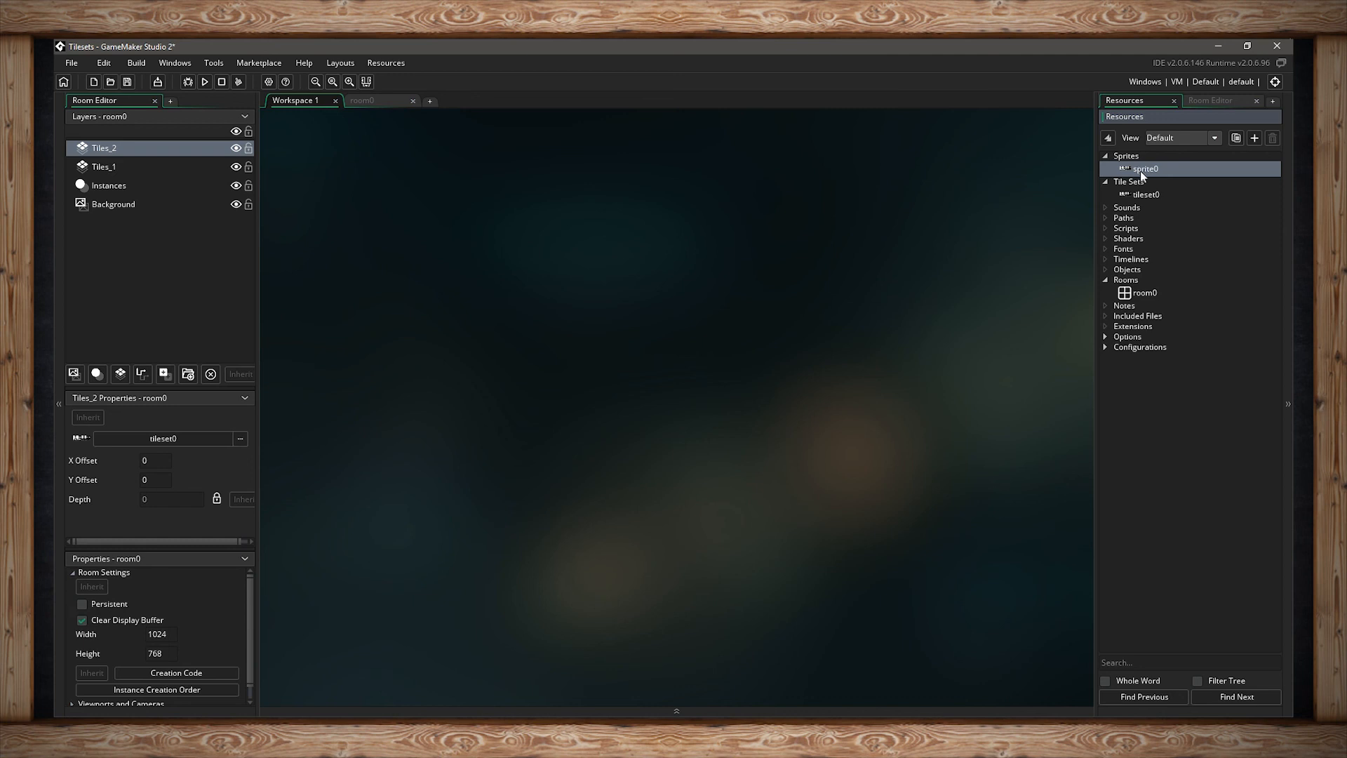
left_click(1145, 195)
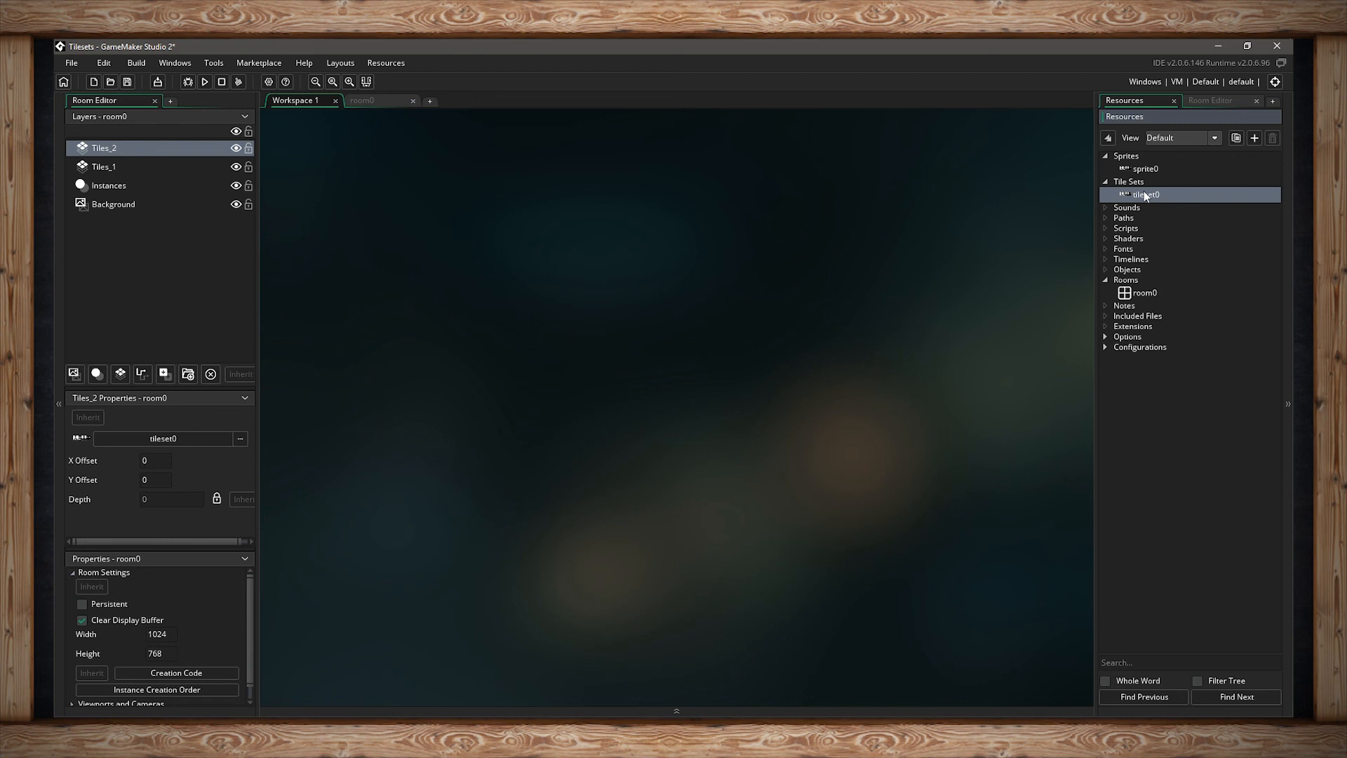
- Reopen room0 and paint one more animated dot directly above the upper dot right of the shape
double_click(1144, 293)
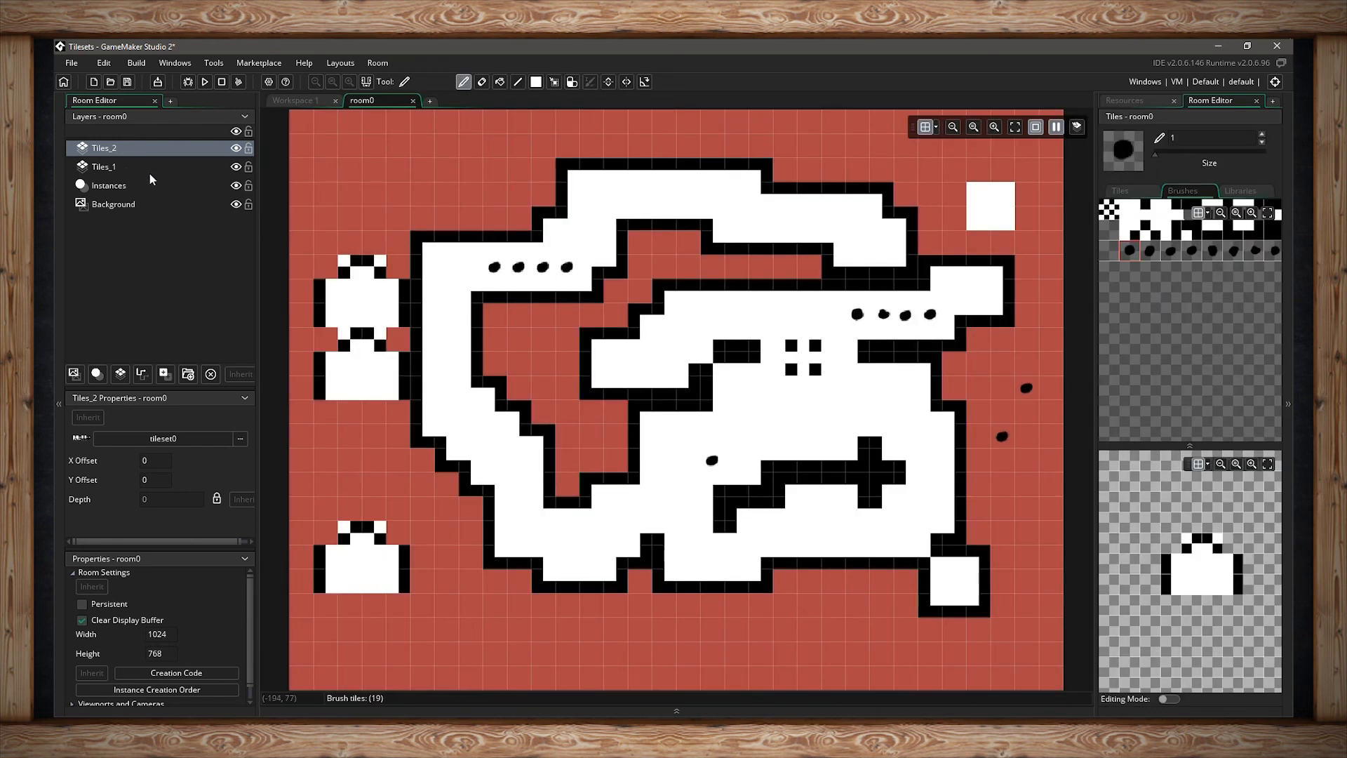
left_click(1016, 364)
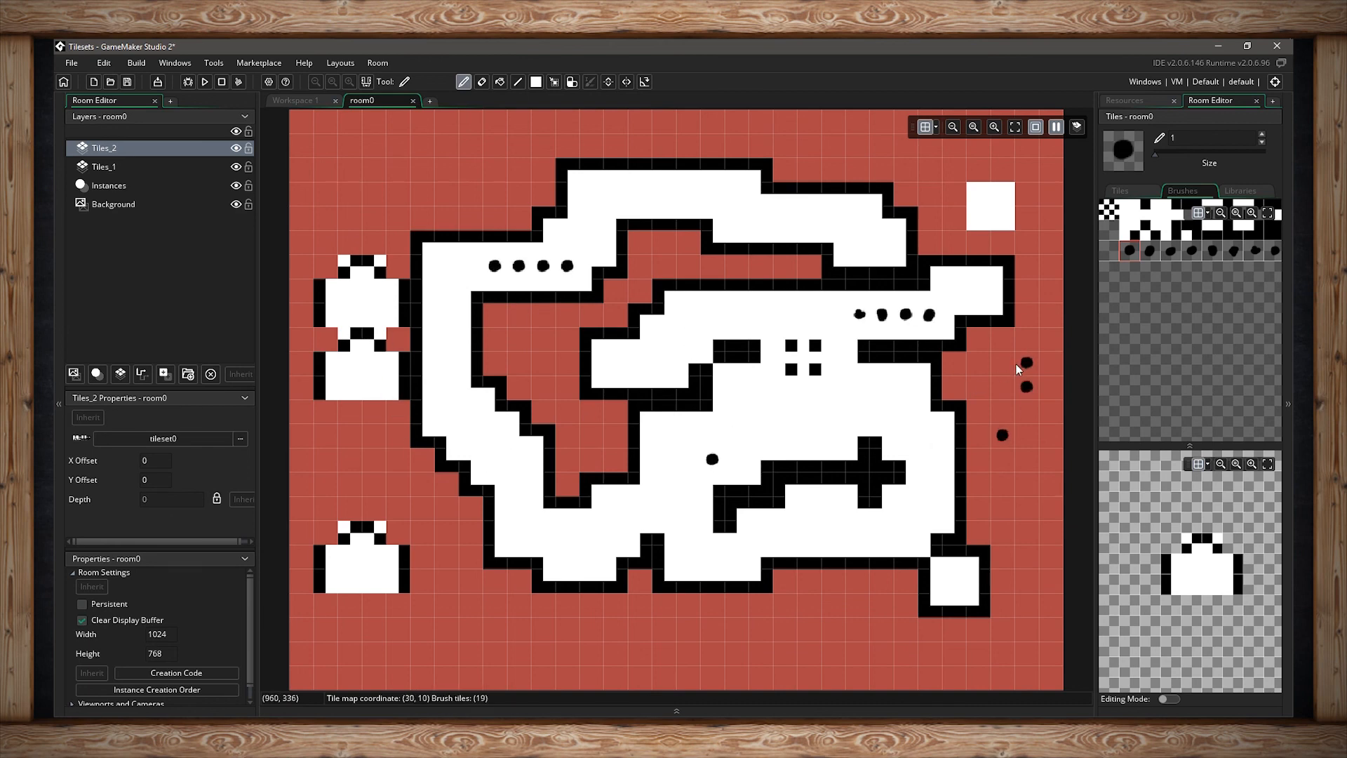